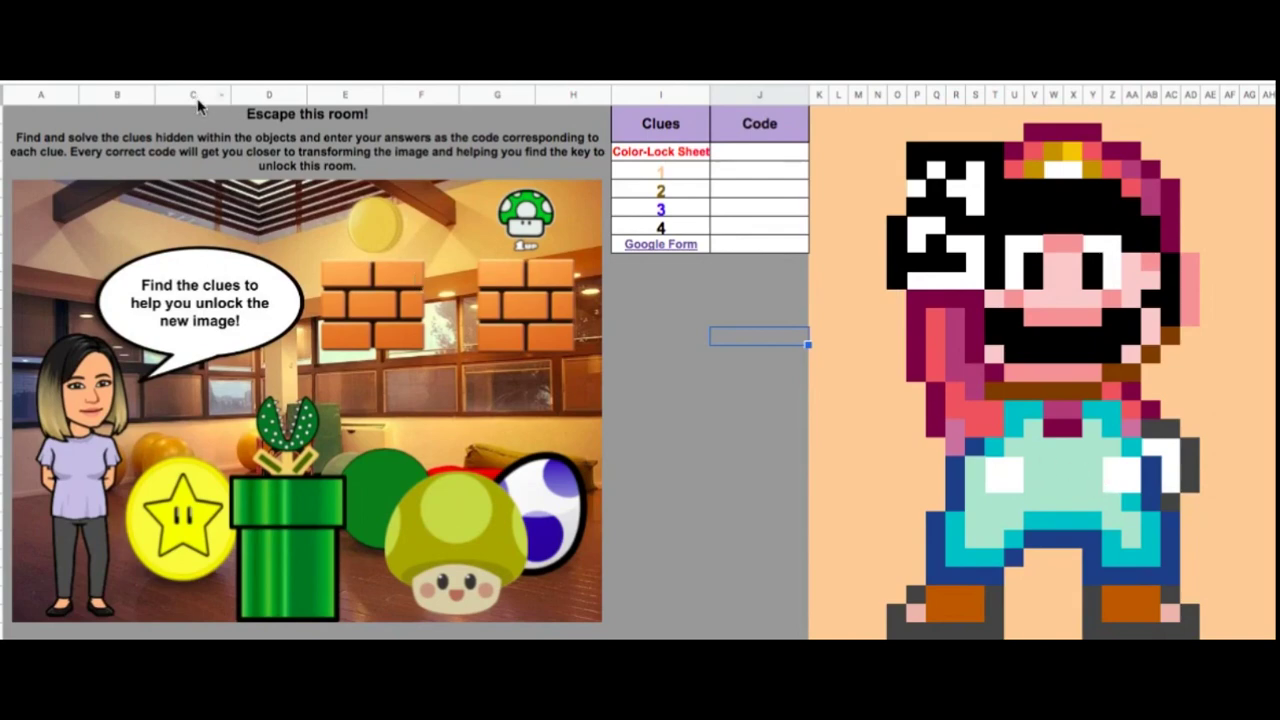
- Enter TEAM as the code for the Color-Lock Sheet and 7x+2 as the code for clue 1
key(ctrl+Up)
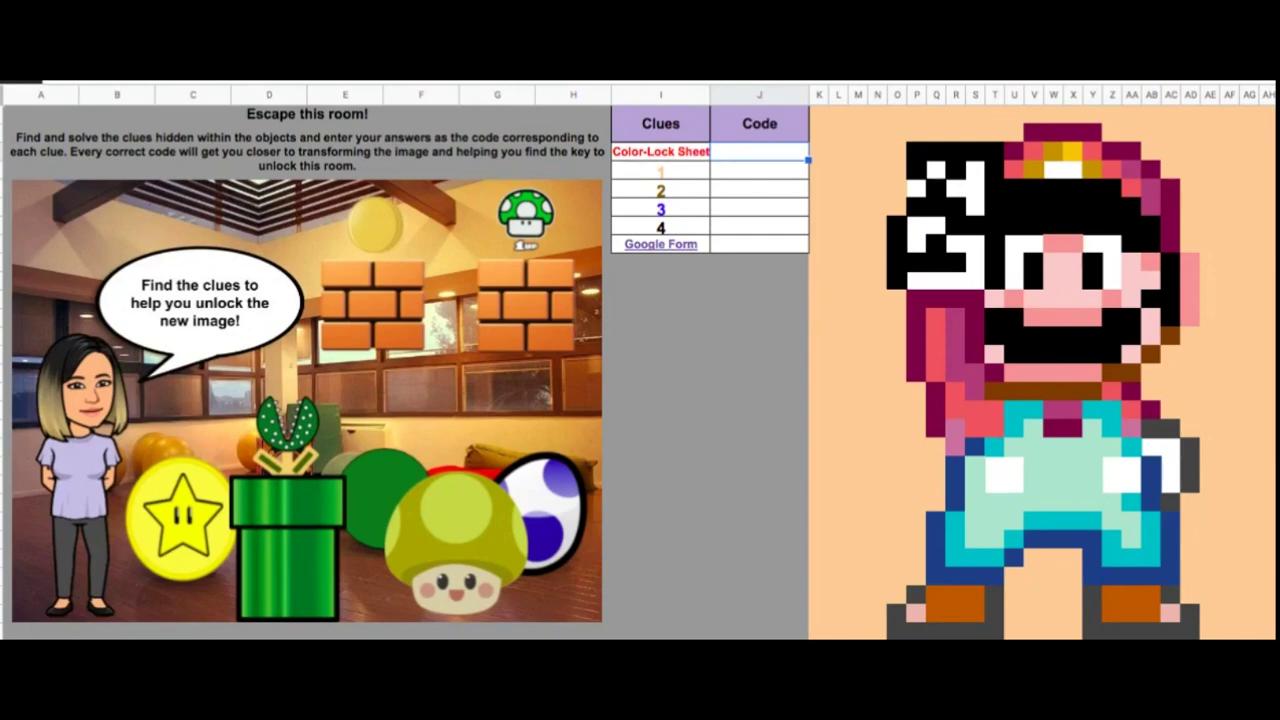
text(TEAM)
click(759, 170)
text(7x+2)
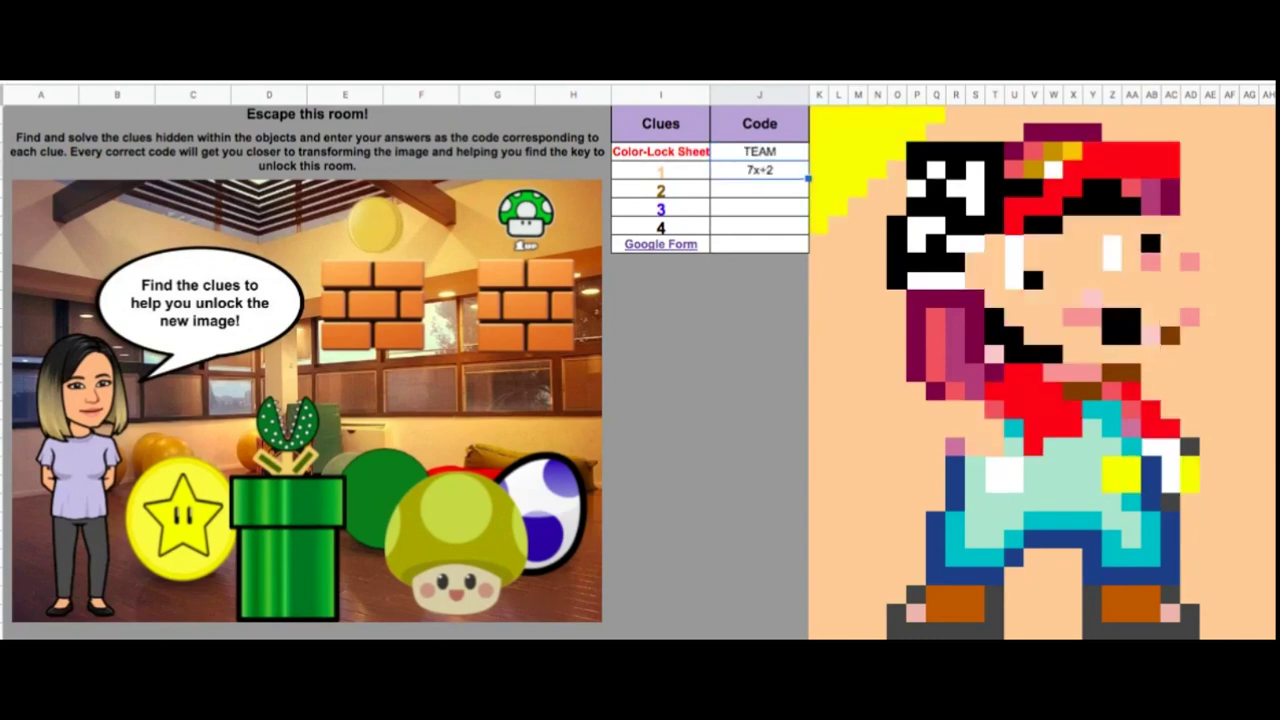
- Enter y=-2x+4 as the code for clue 2 and (7,26) as the code for clue 3
click(759, 188)
text(y=-2x+4)
click(759, 207)
text((7,26))
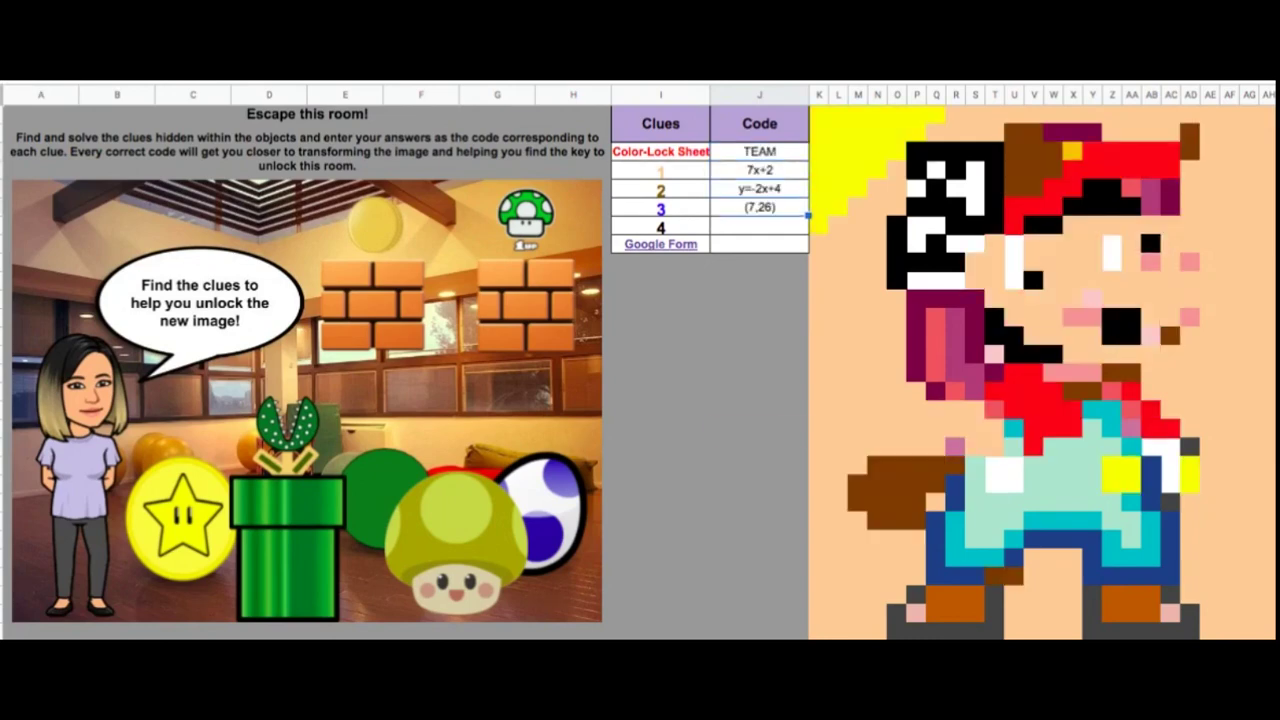
- Enter 414620-145 as the code for clue 4 and 5711 as the Google Form code
click(759, 225)
text(414620-145)
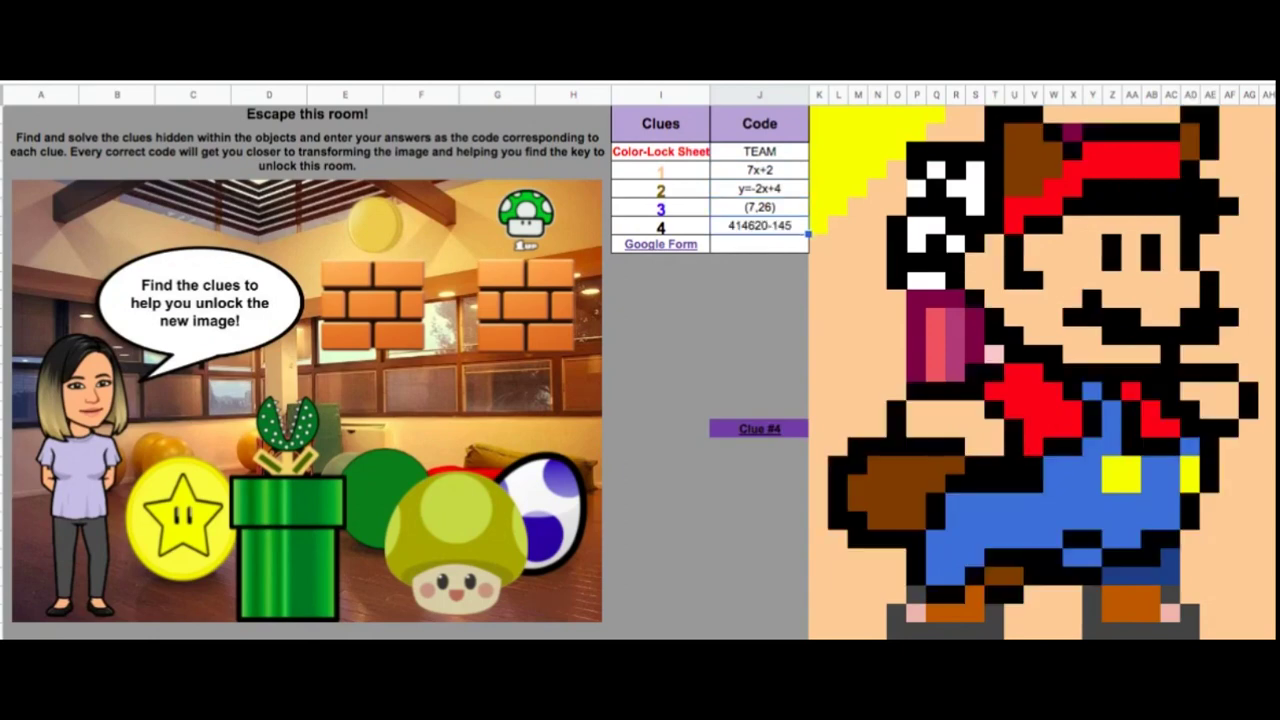
key(Delete)
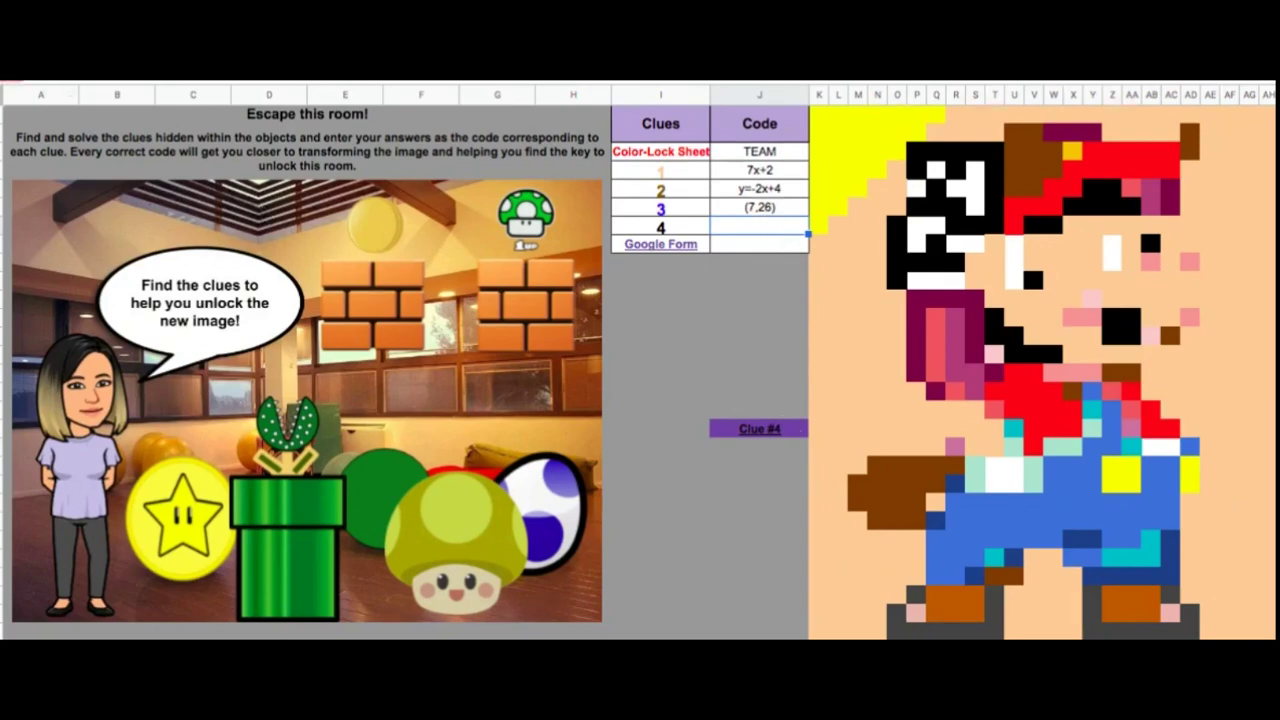
text(414620-145)
key(Down)
text(5711)
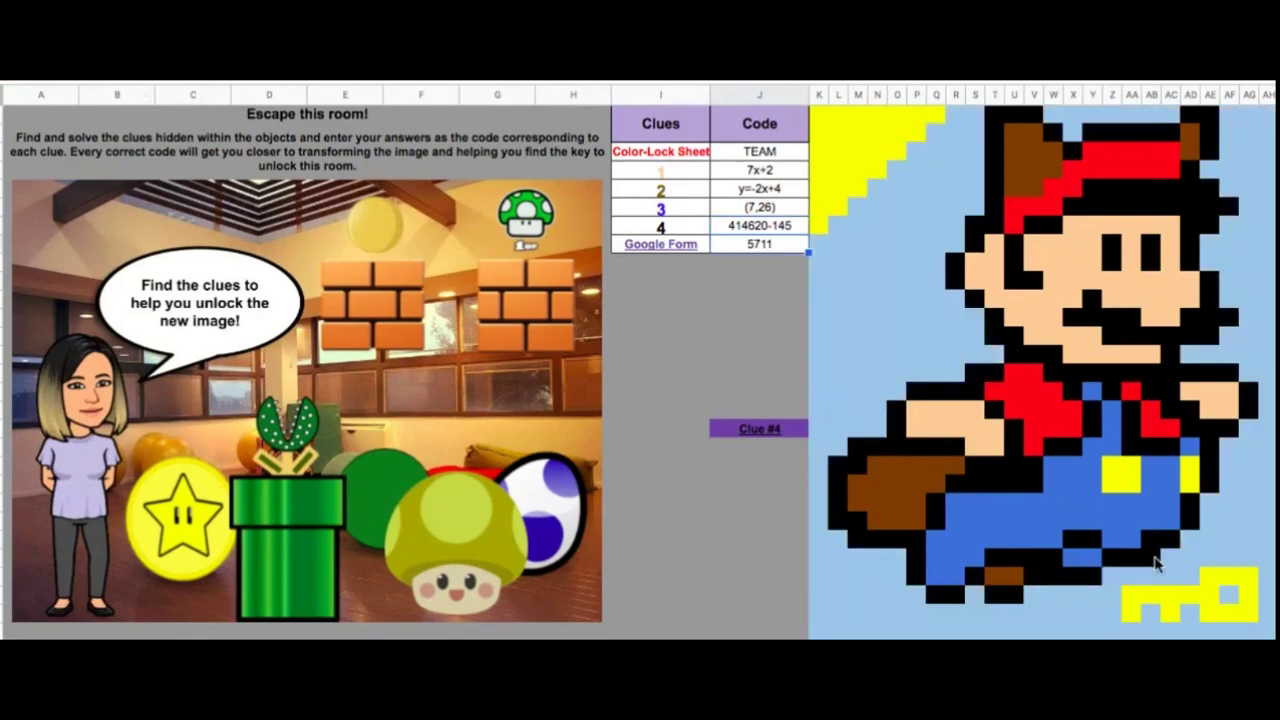
click(660, 392)
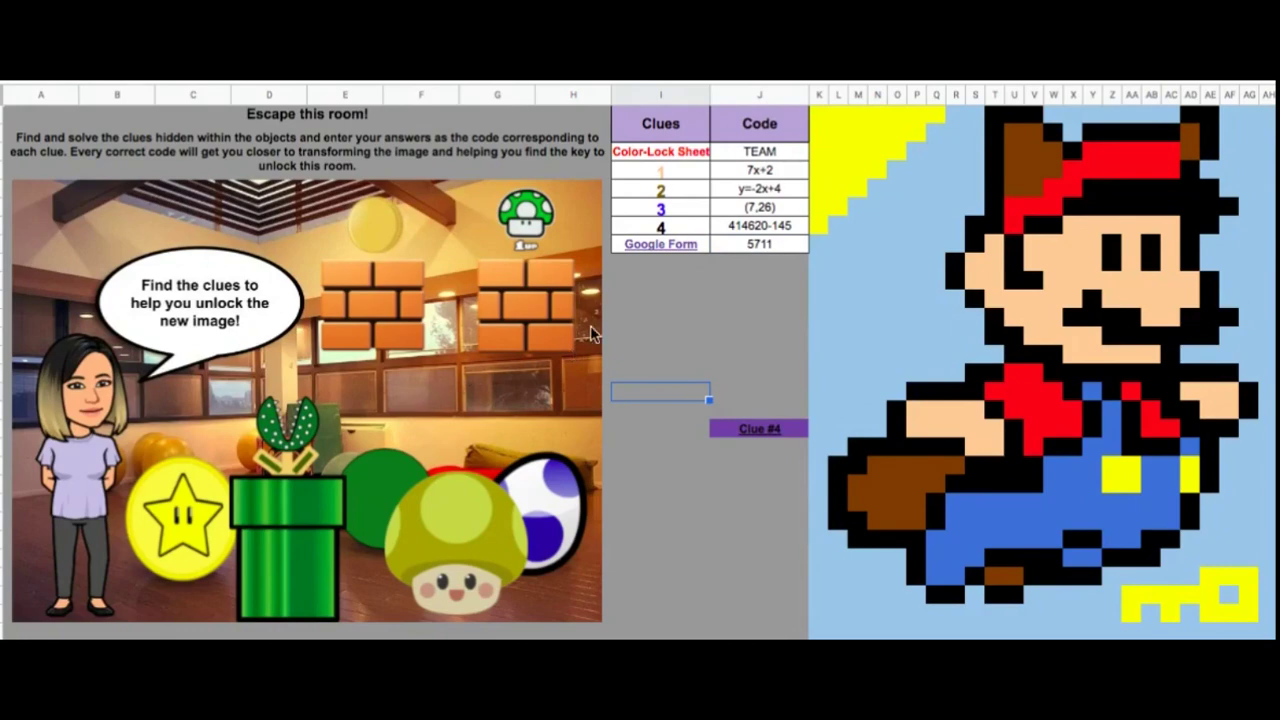
- Delete the yellow-green mushroom image from its drawing, then remove the uncovered "Nothing to see here!" card from the sheet
double_click(458, 528)
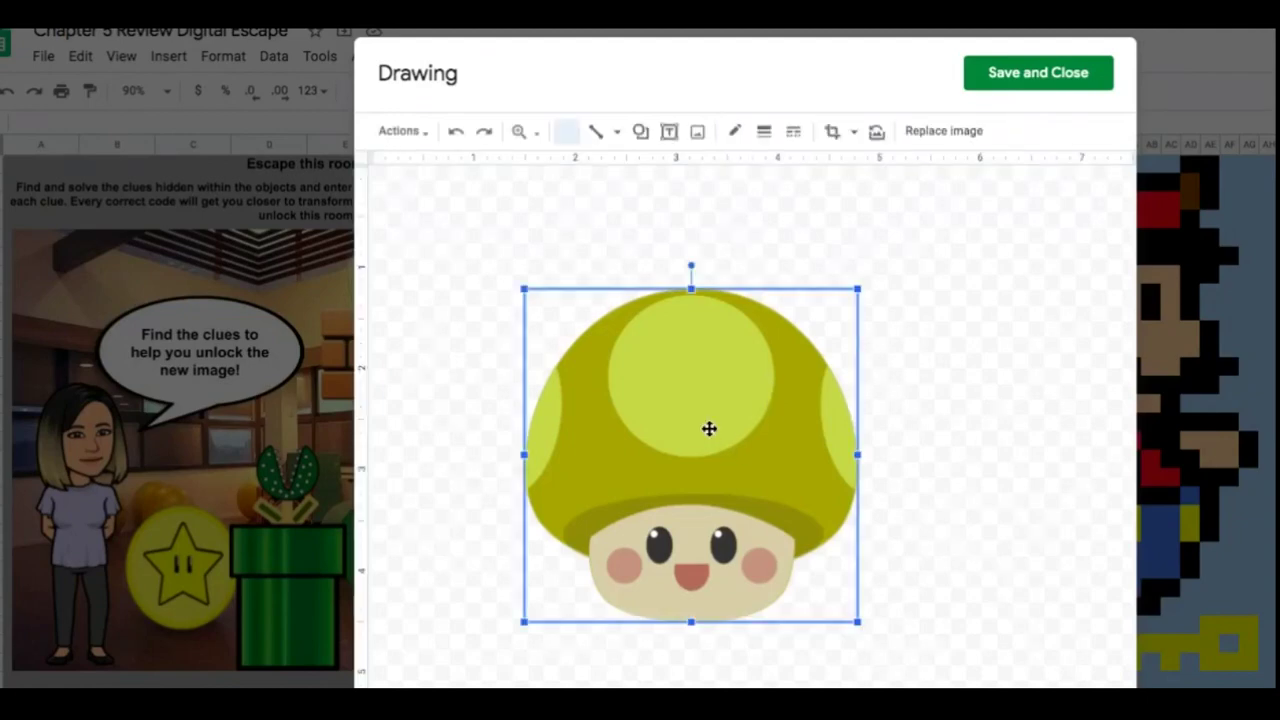
click(708, 430)
key(Delete)
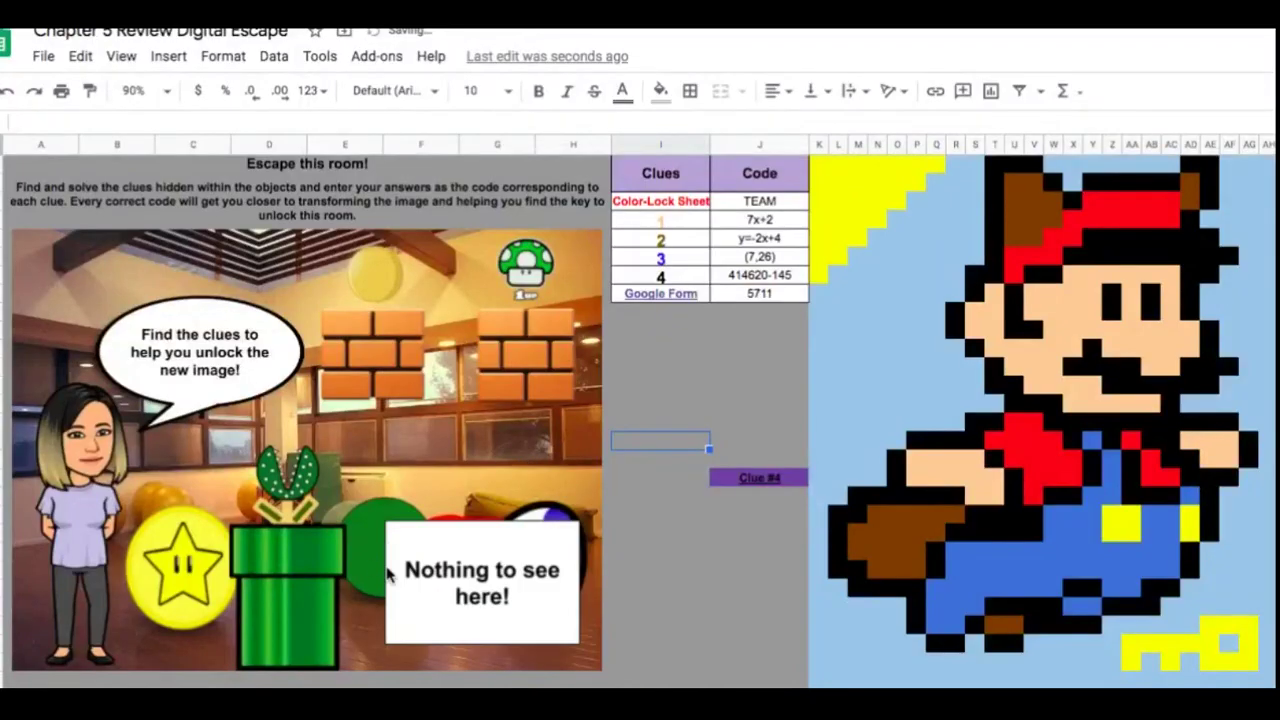
click(418, 572)
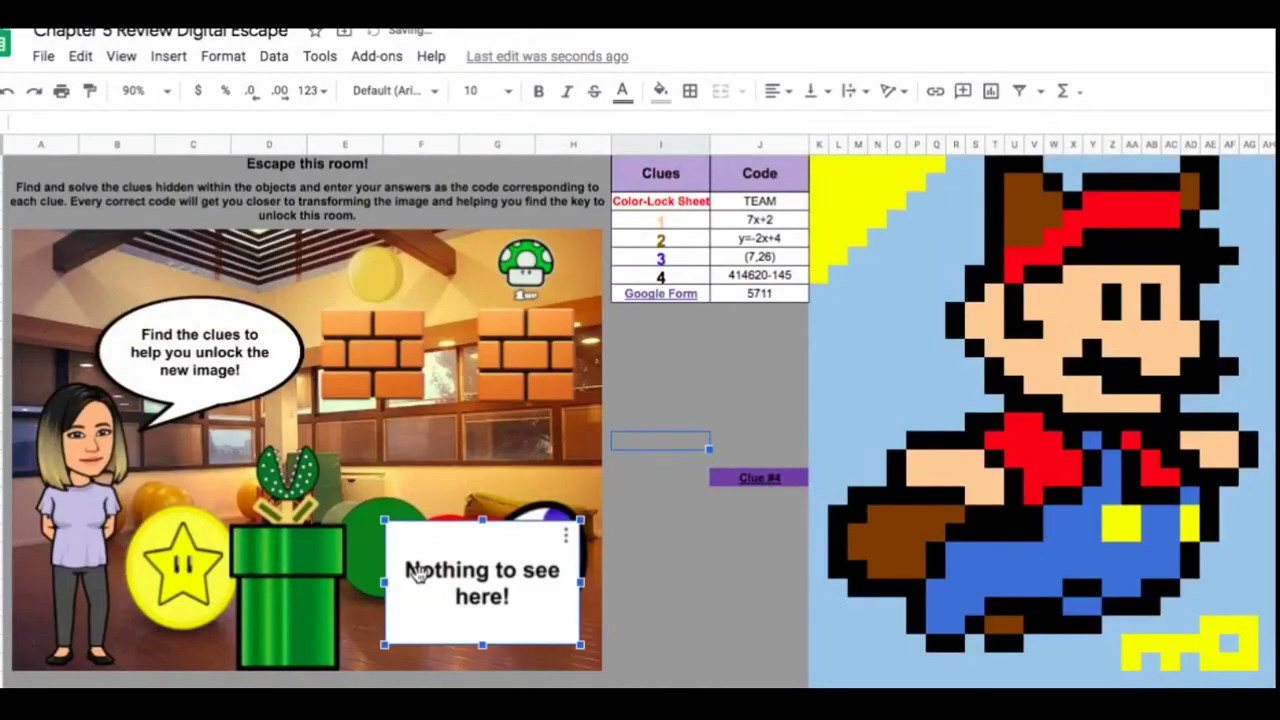
key(Delete)
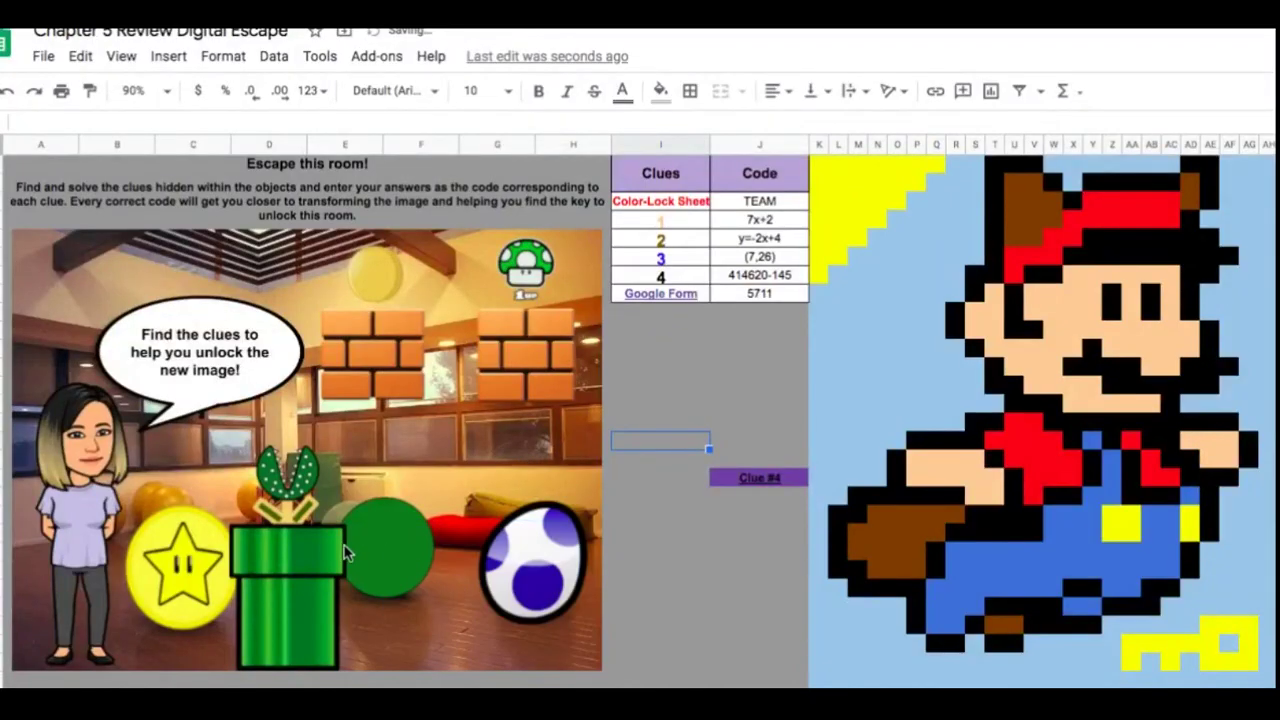
- Delete the green pipe and piranha plant image from its drawing, save it, and remove the "Made you look!" card from the sheet
double_click(289, 580)
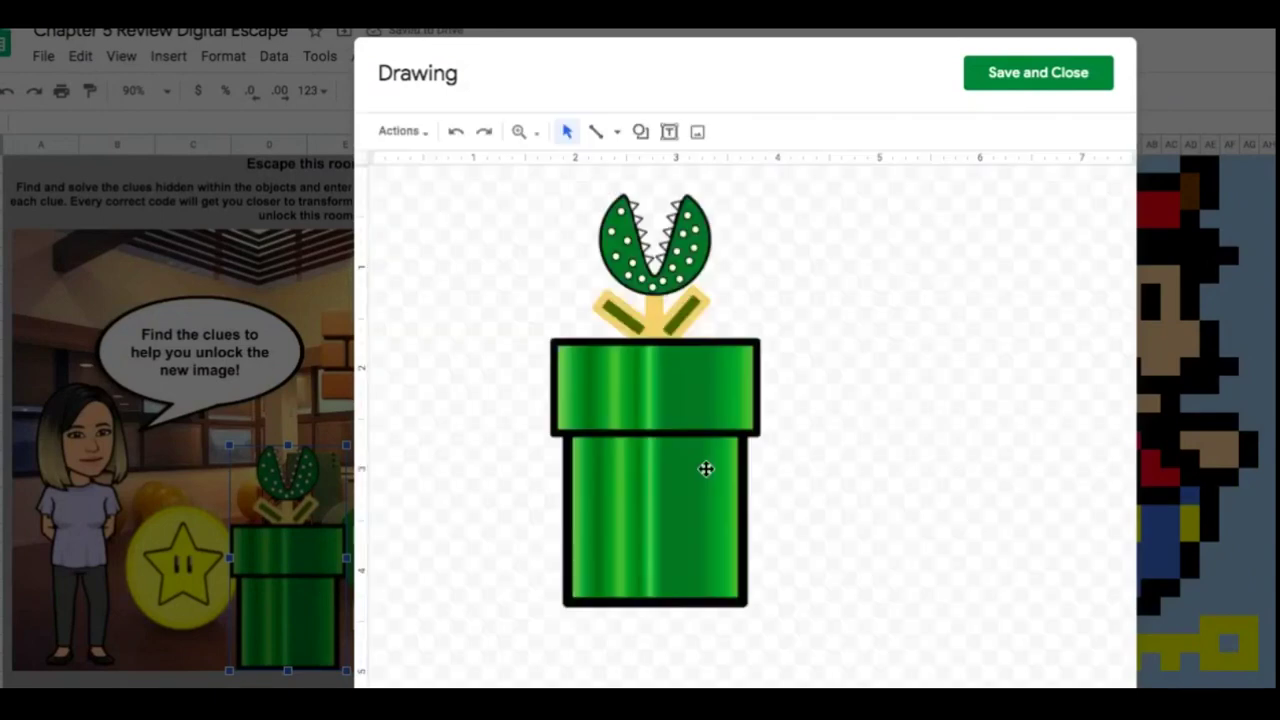
click(657, 453)
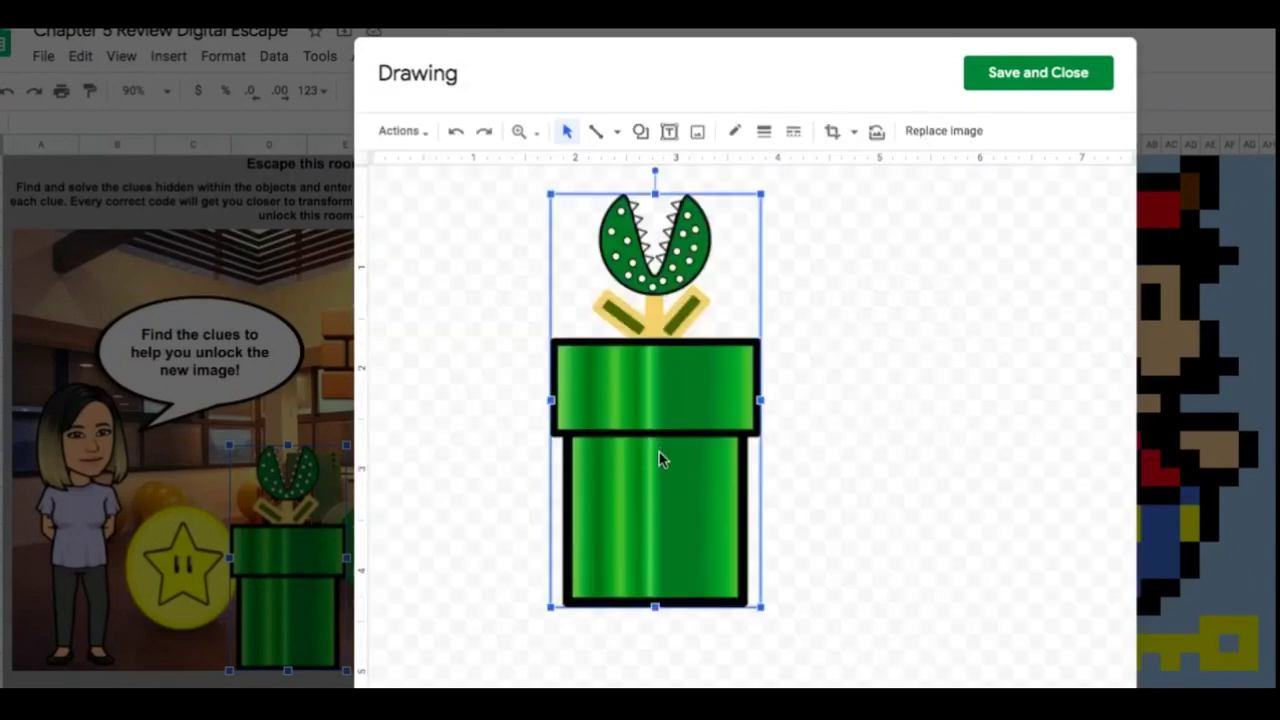
key(Delete)
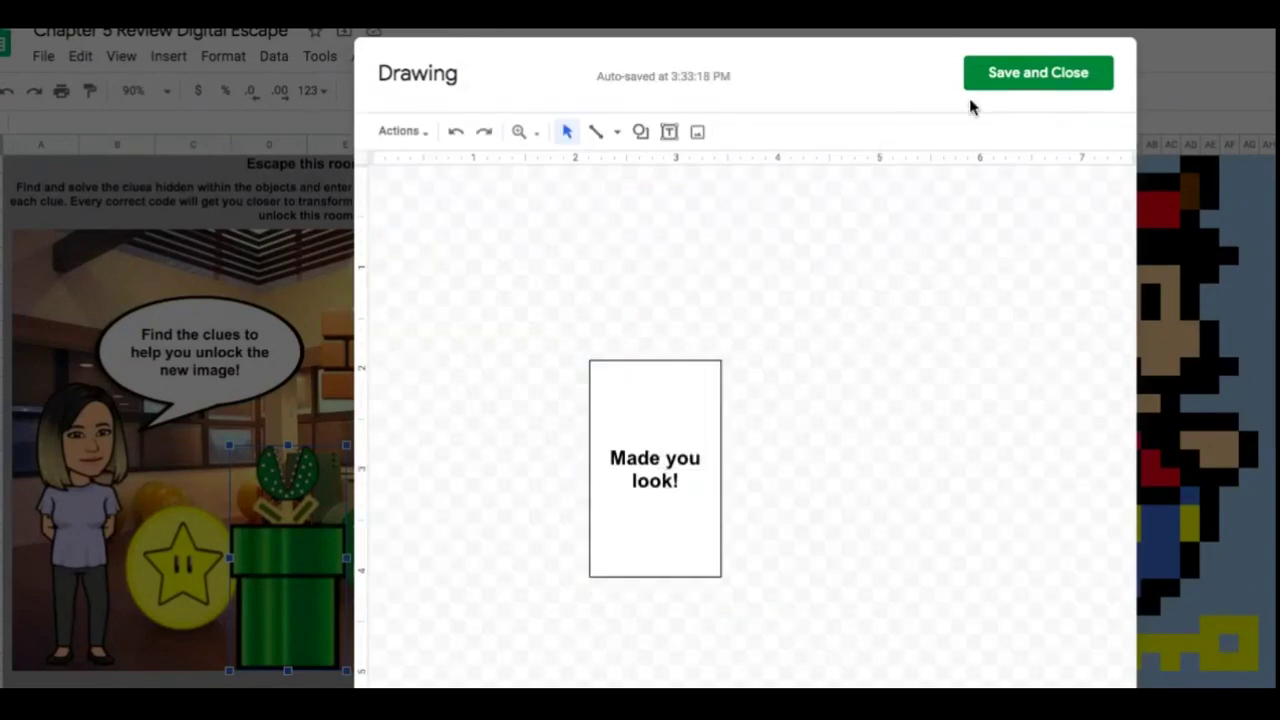
click(1010, 88)
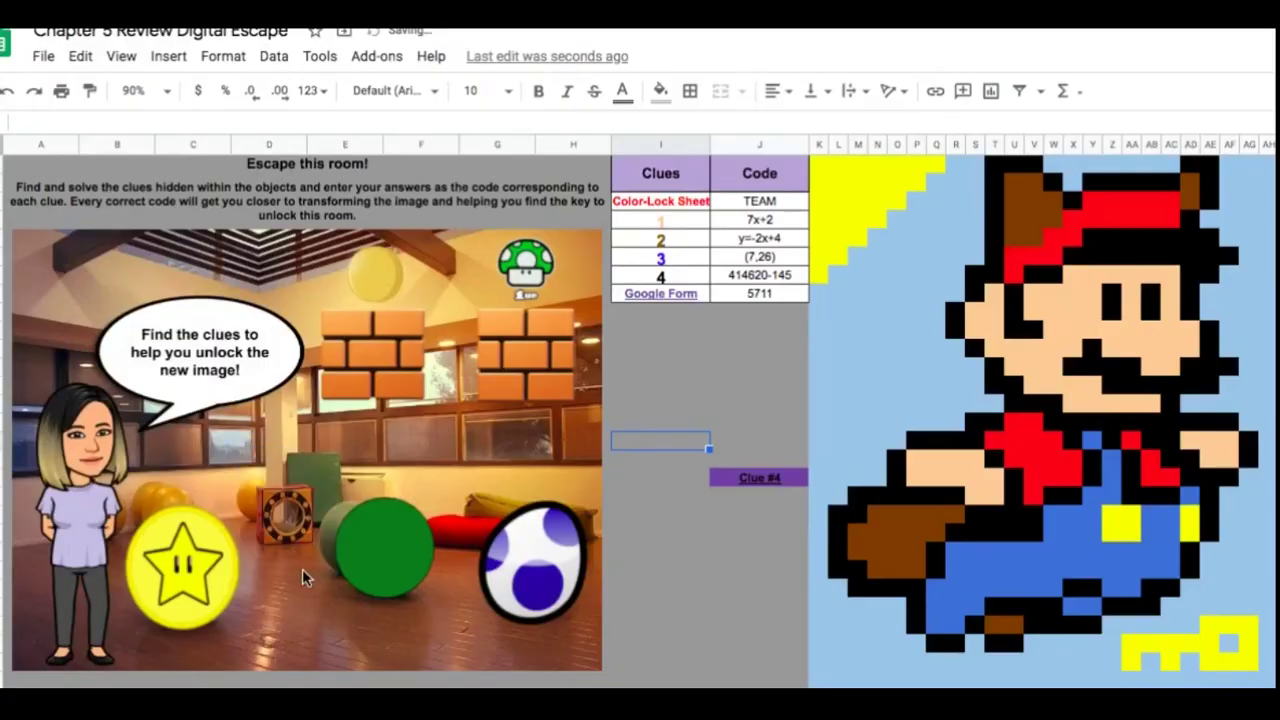
- Delete the bricks and 1UP mushroom from their drawing, and rotate and enlarge the hidden Clue #3 maze until it is upright and readable
double_click(545, 330)
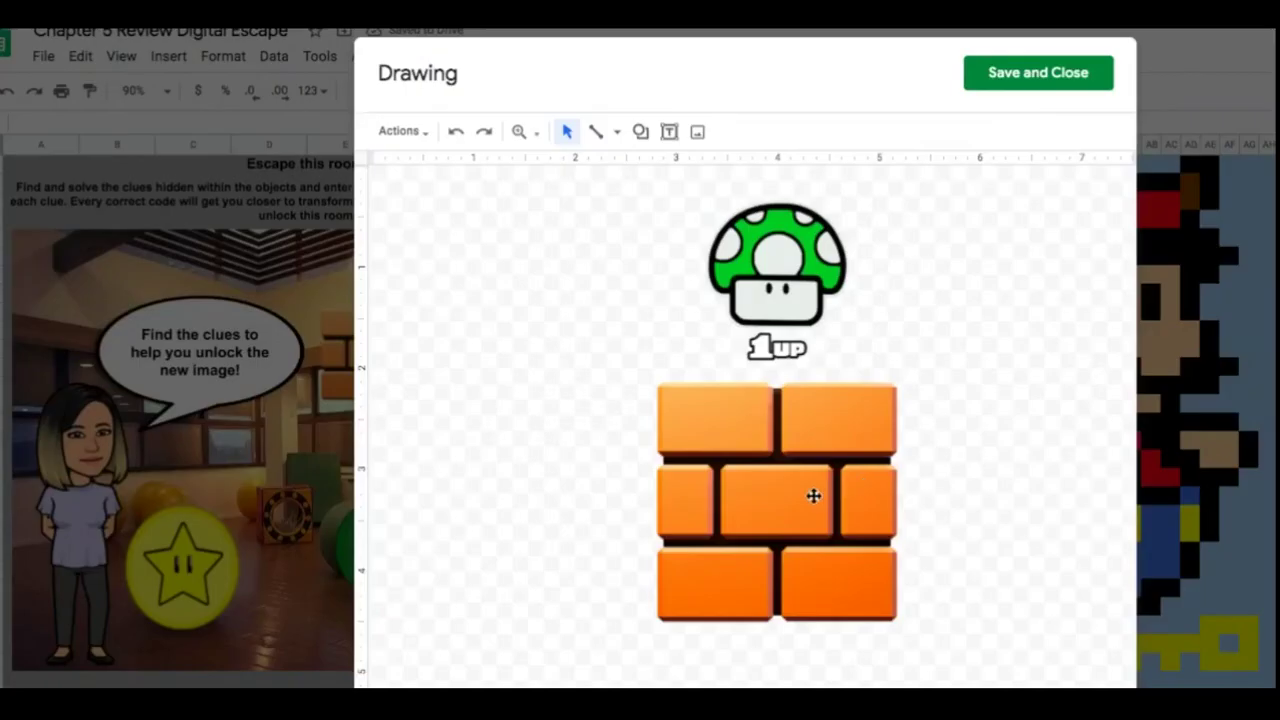
click(813, 496)
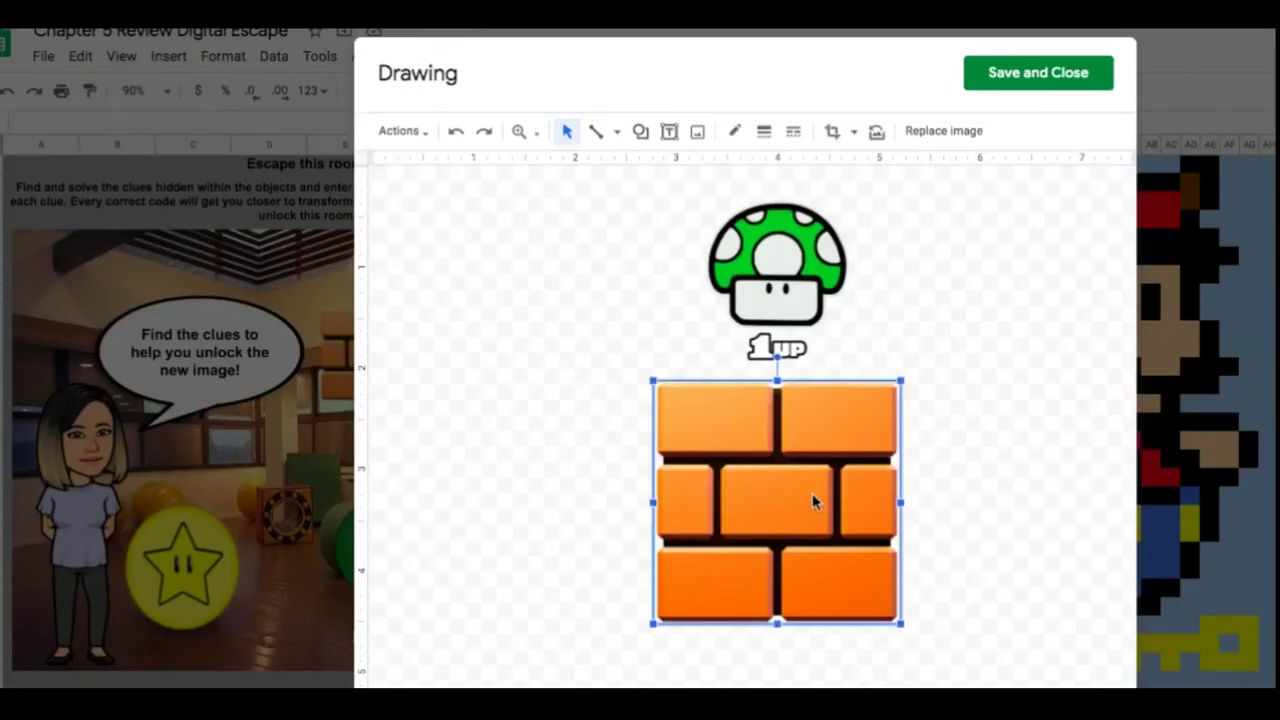
key(Delete)
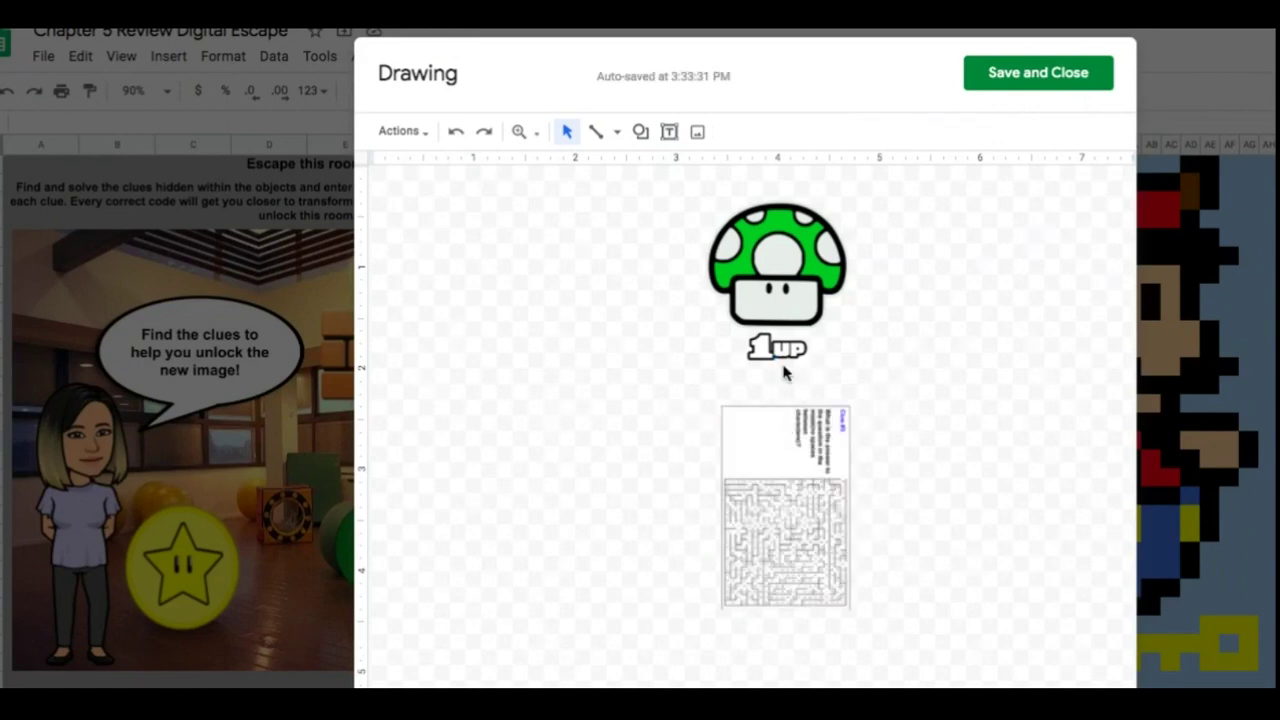
click(791, 450)
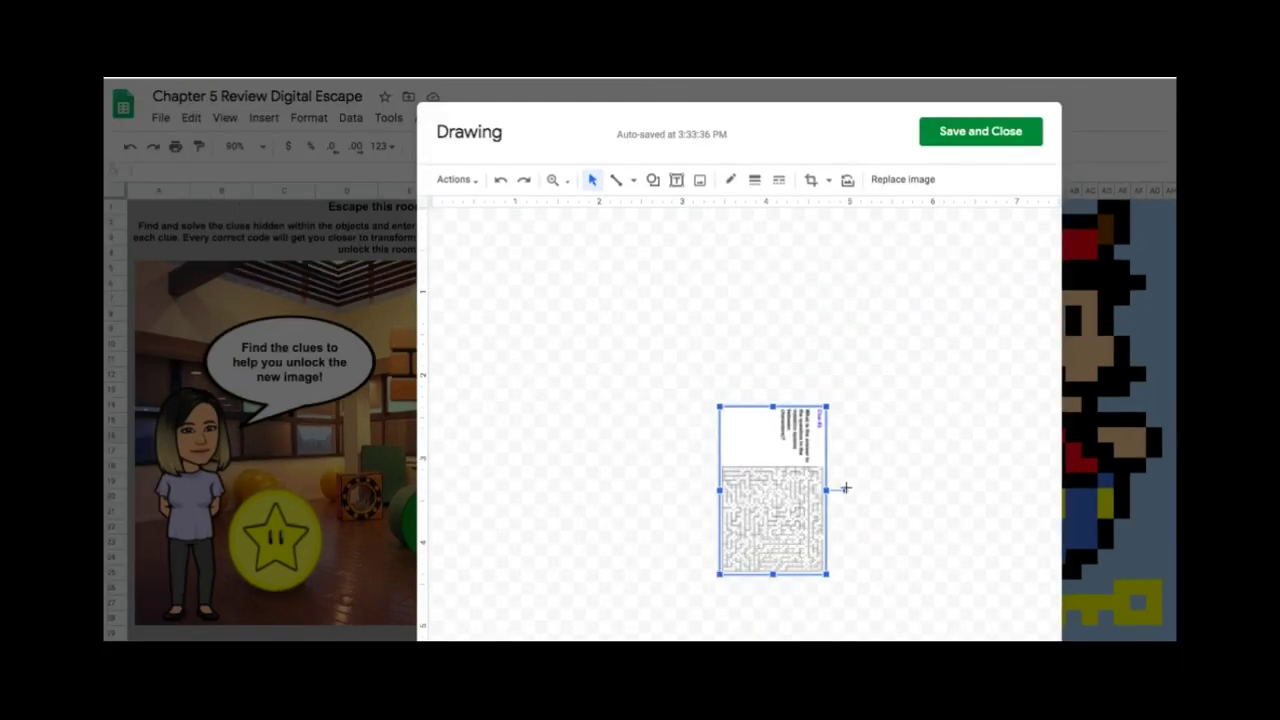
drag(873, 508, 766, 451)
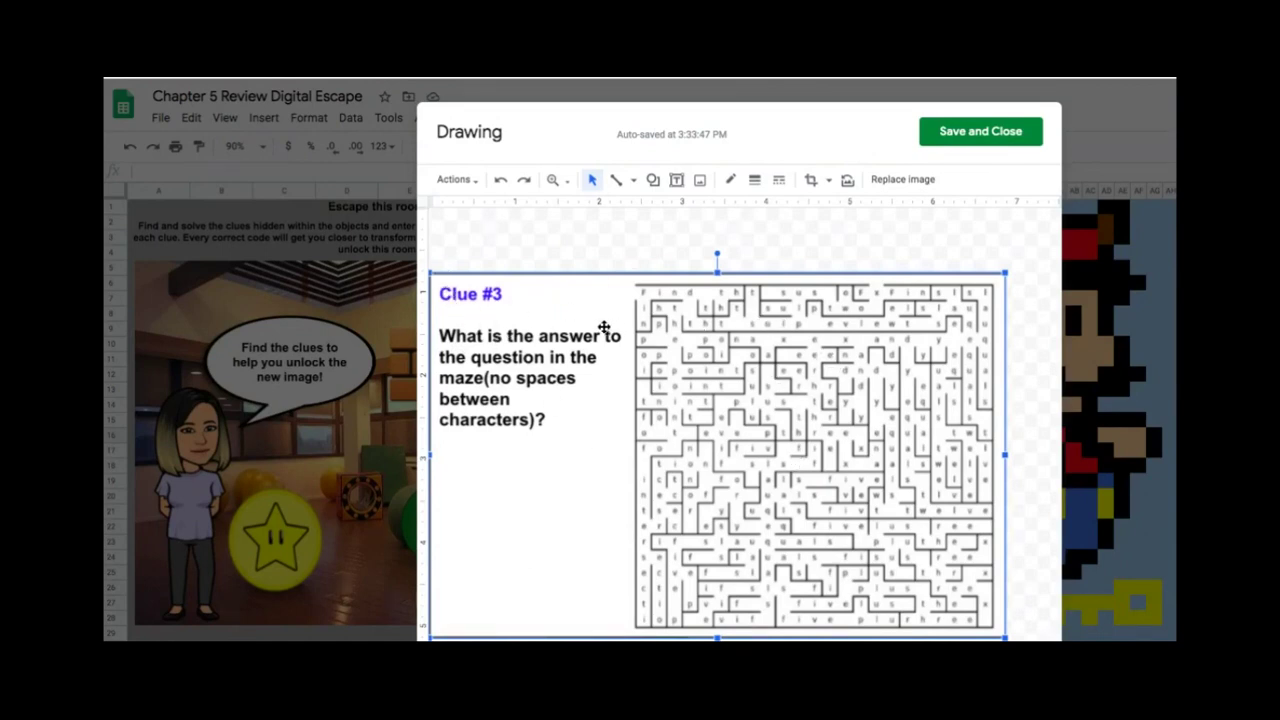
- Scribble a freehand path from the maze's upper-left start down its left side, and save and close the Clue #3 drawing
click(730, 179)
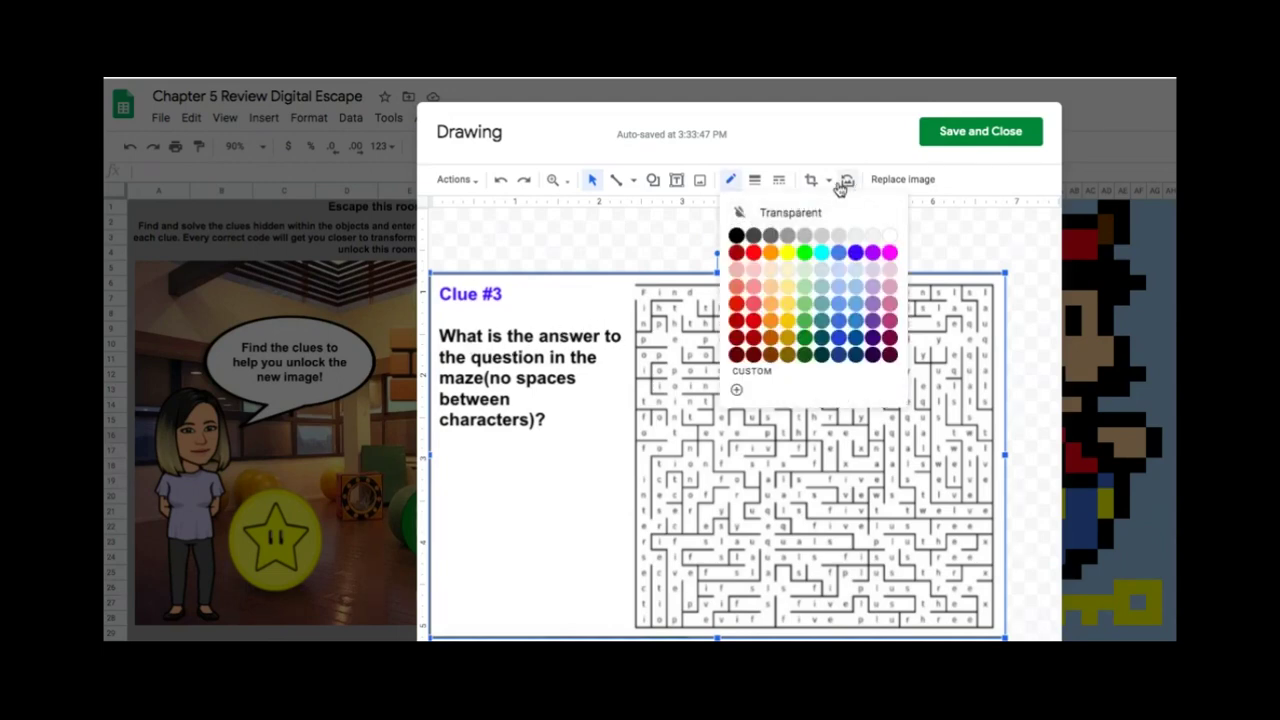
click(733, 184)
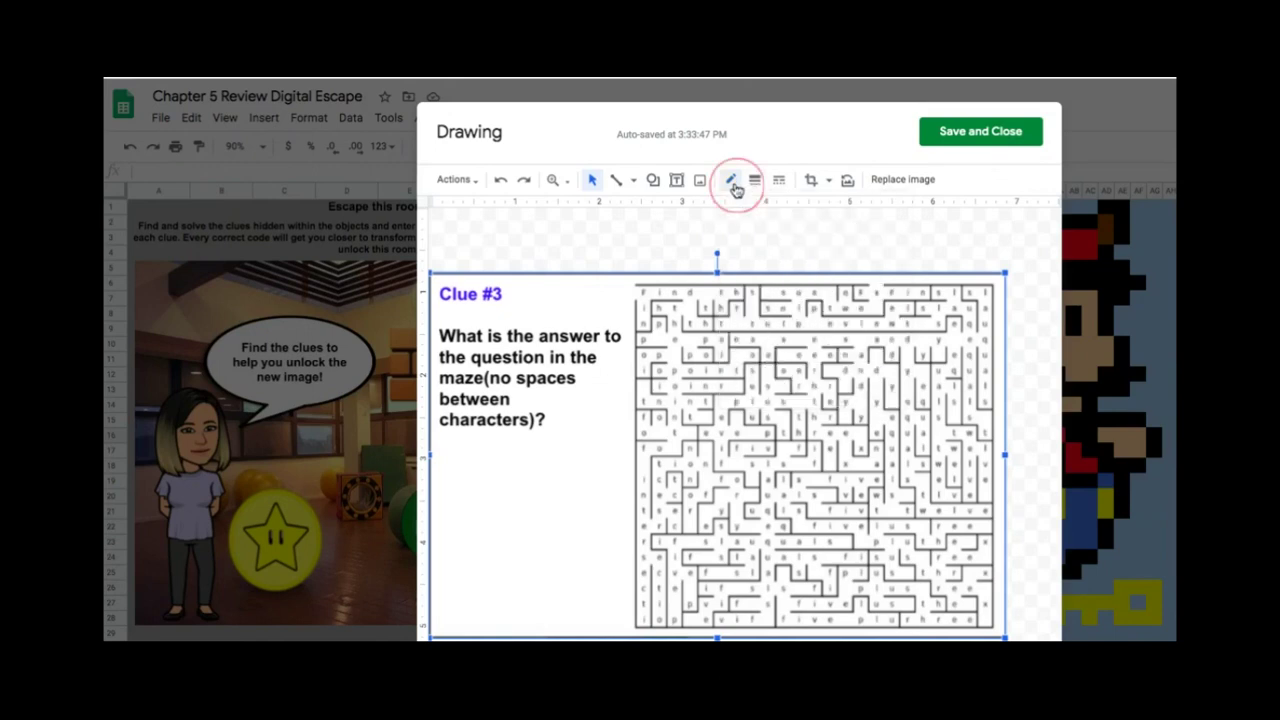
click(633, 180)
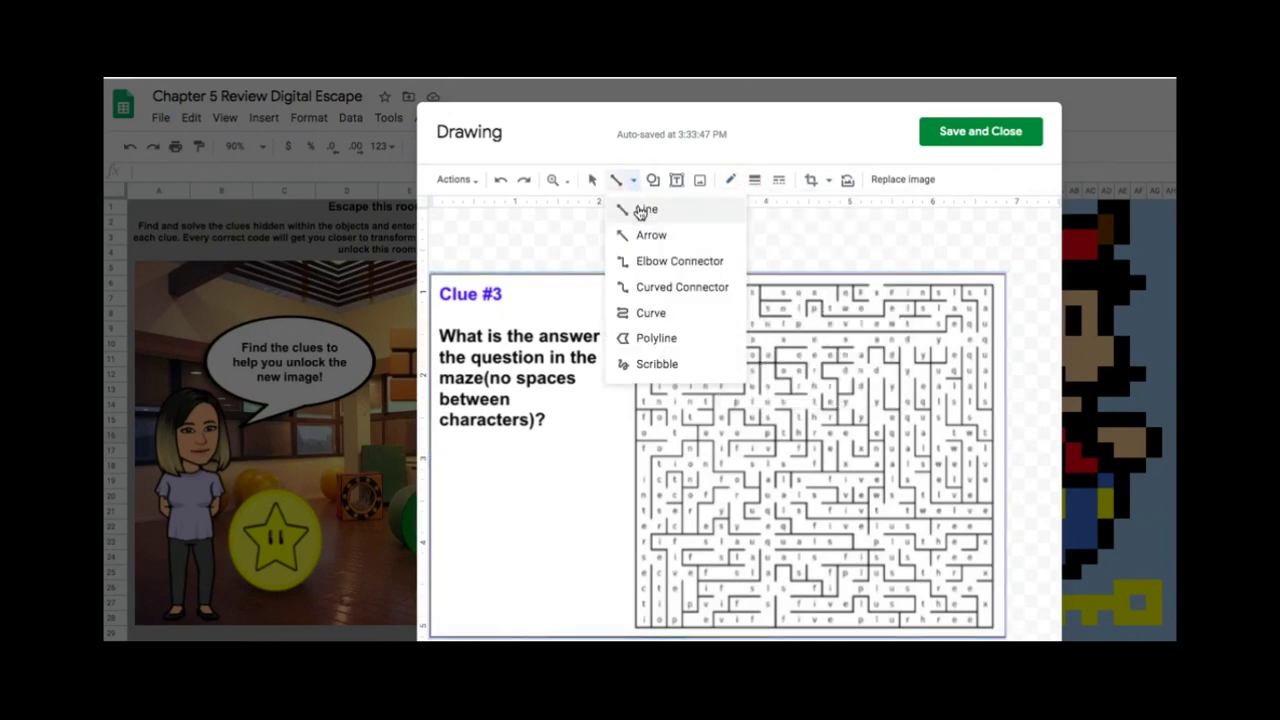
click(656, 364)
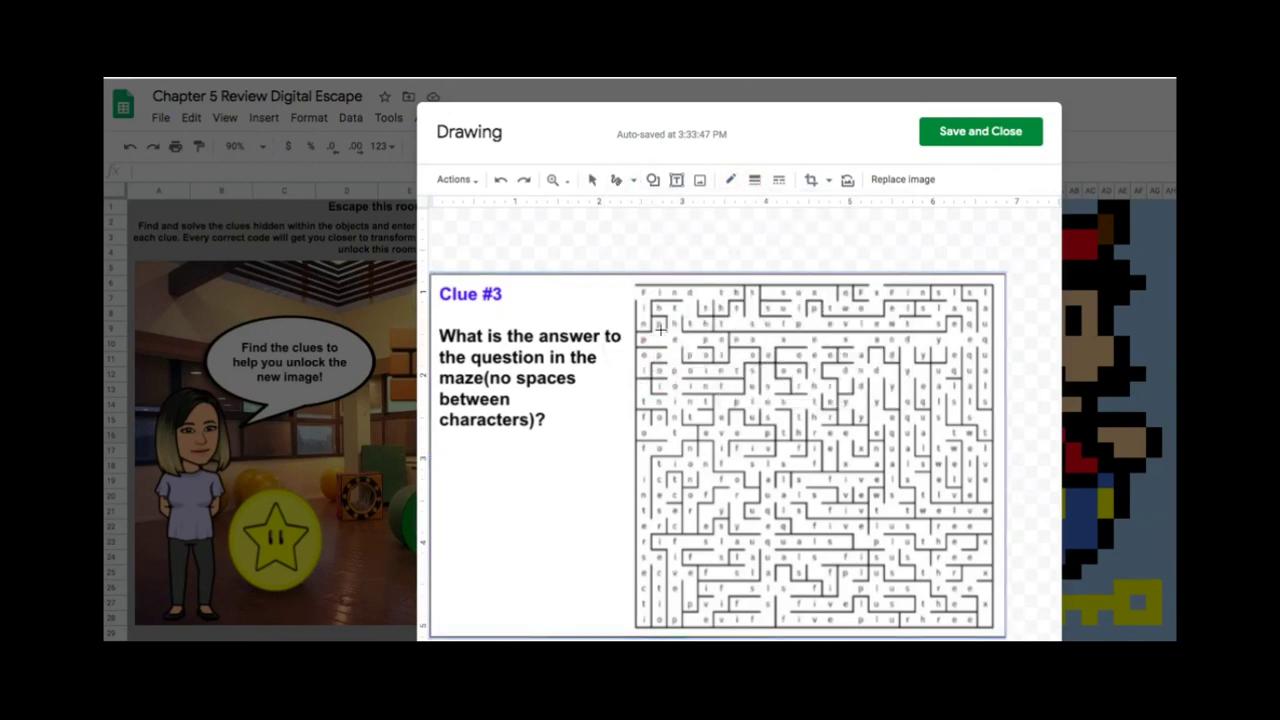
mouse_move(642, 294)
mouse_down()
mouse_move(688, 294)
mouse_move(690, 310)
mouse_move(645, 465)
mouse_up()
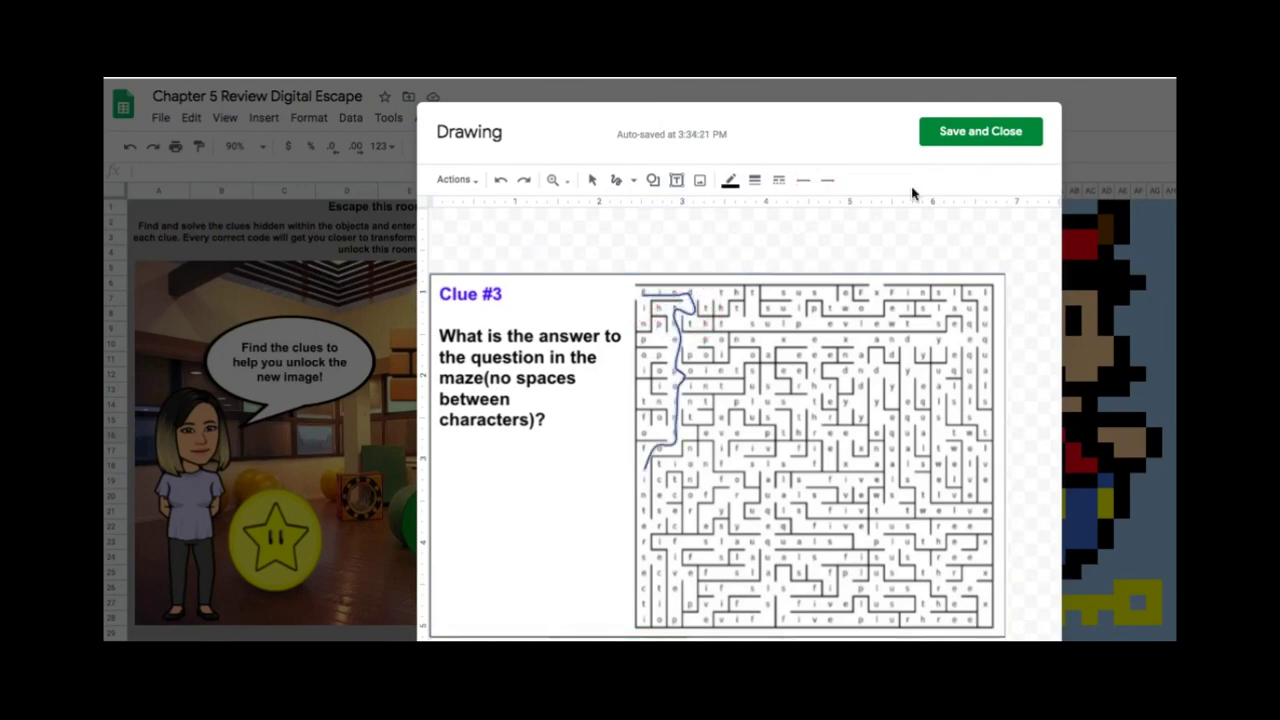
click(975, 142)
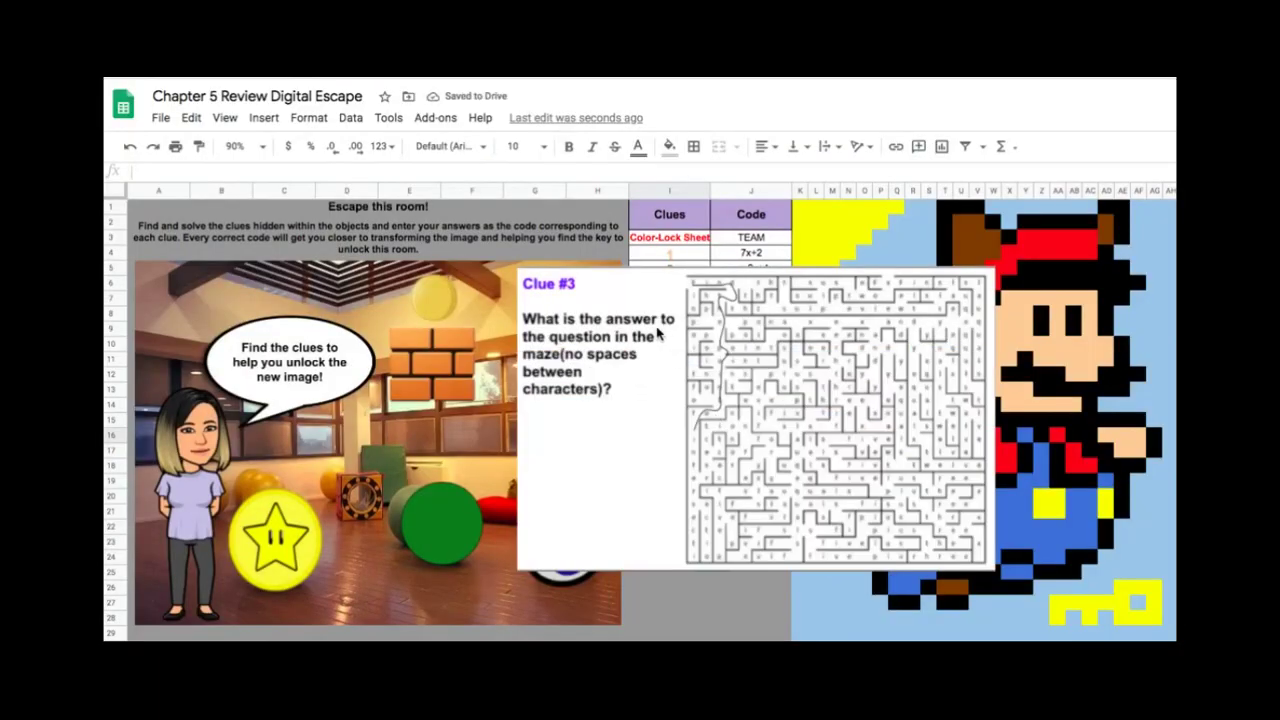
- Move the Clue #3 maze drawing off the room picture into the blank rows below it
click(658, 324)
mouse_move(658, 324)
mouse_down()
mouse_move(611, 446)
mouse_move(638, 517)
mouse_move(511, 525)
mouse_move(380, 622)
mouse_move(318, 641)
mouse_up()
scroll(380, 515, down, 2)
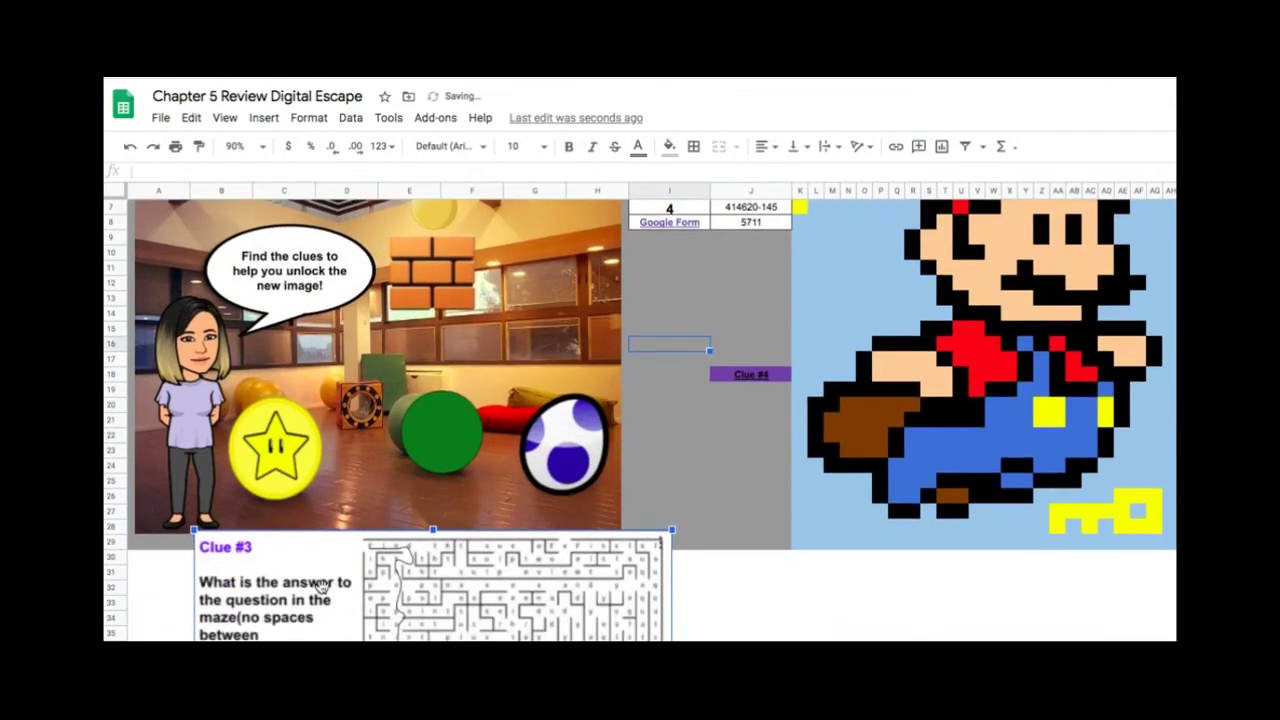
drag(320, 585, 282, 636)
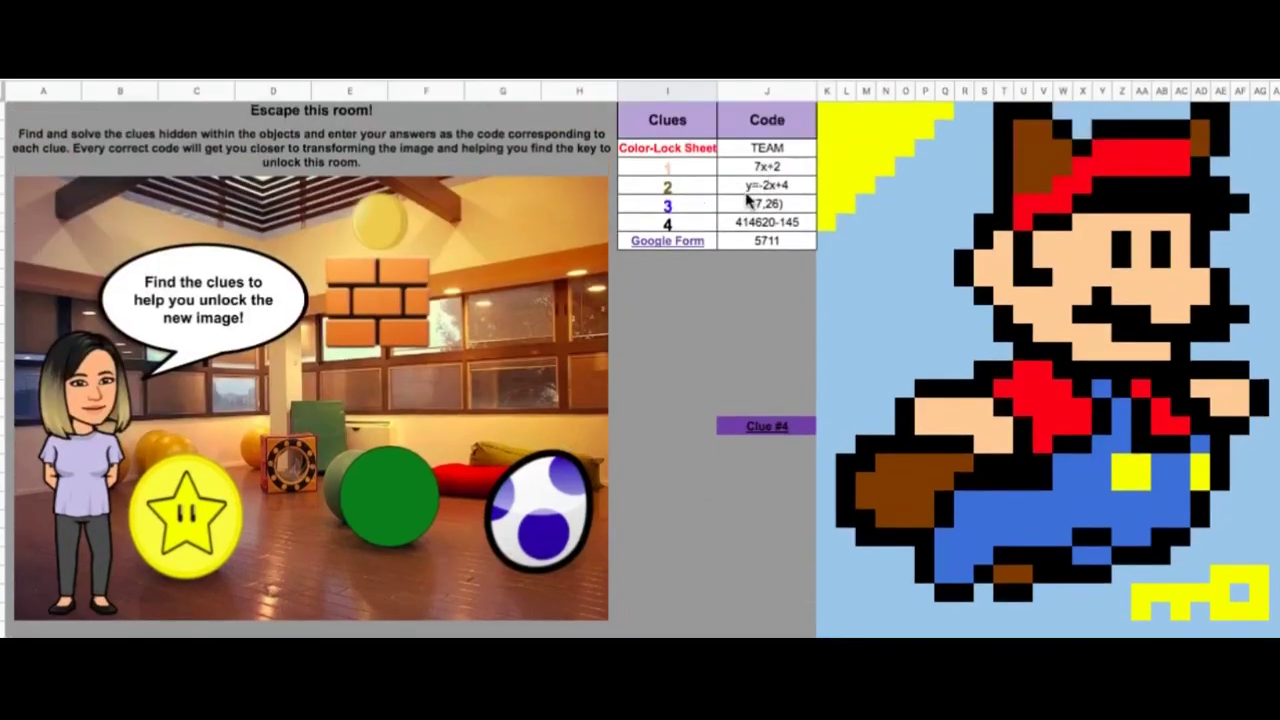
- Uncover Clue #2 by deleting the star coin image from its drawing, and remove the uncovered clue from the sheet
click(745, 190)
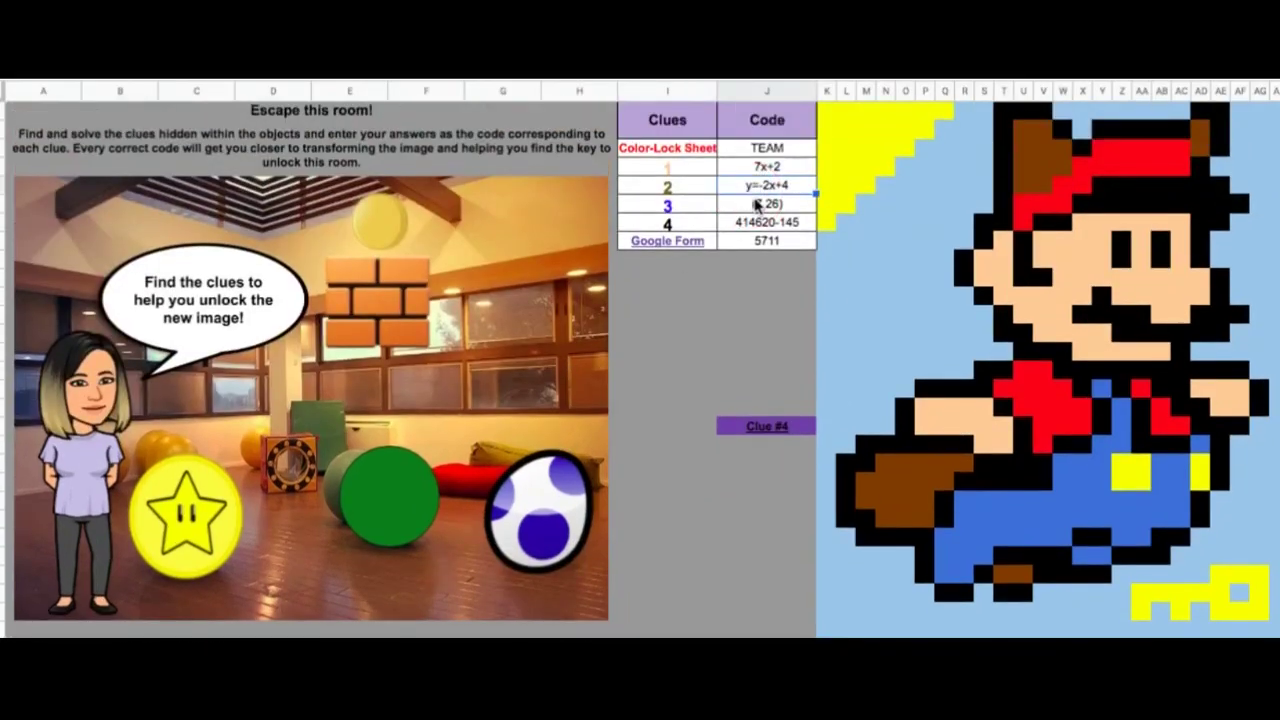
click(171, 521)
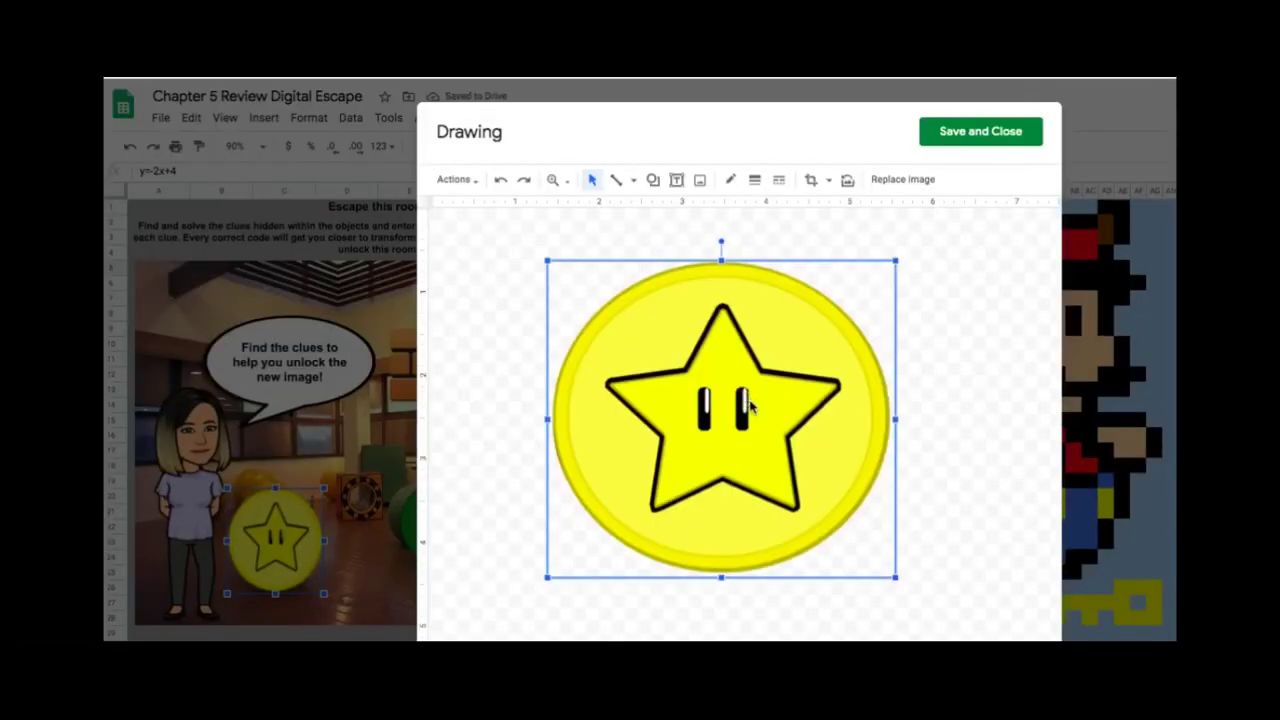
key(Delete)
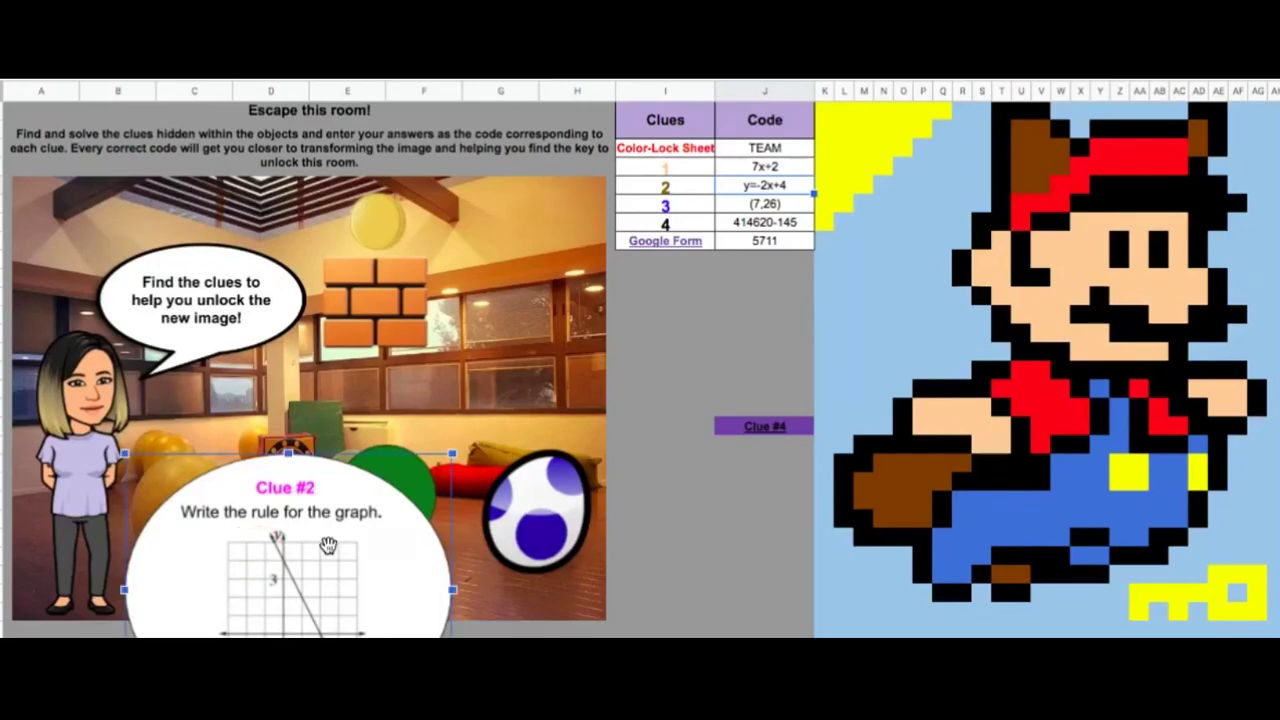
mouse_move(328, 545)
mouse_down()
mouse_move(364, 587)
mouse_move(371, 643)
mouse_move(465, 426)
mouse_move(413, 334)
mouse_up()
key(Delete)
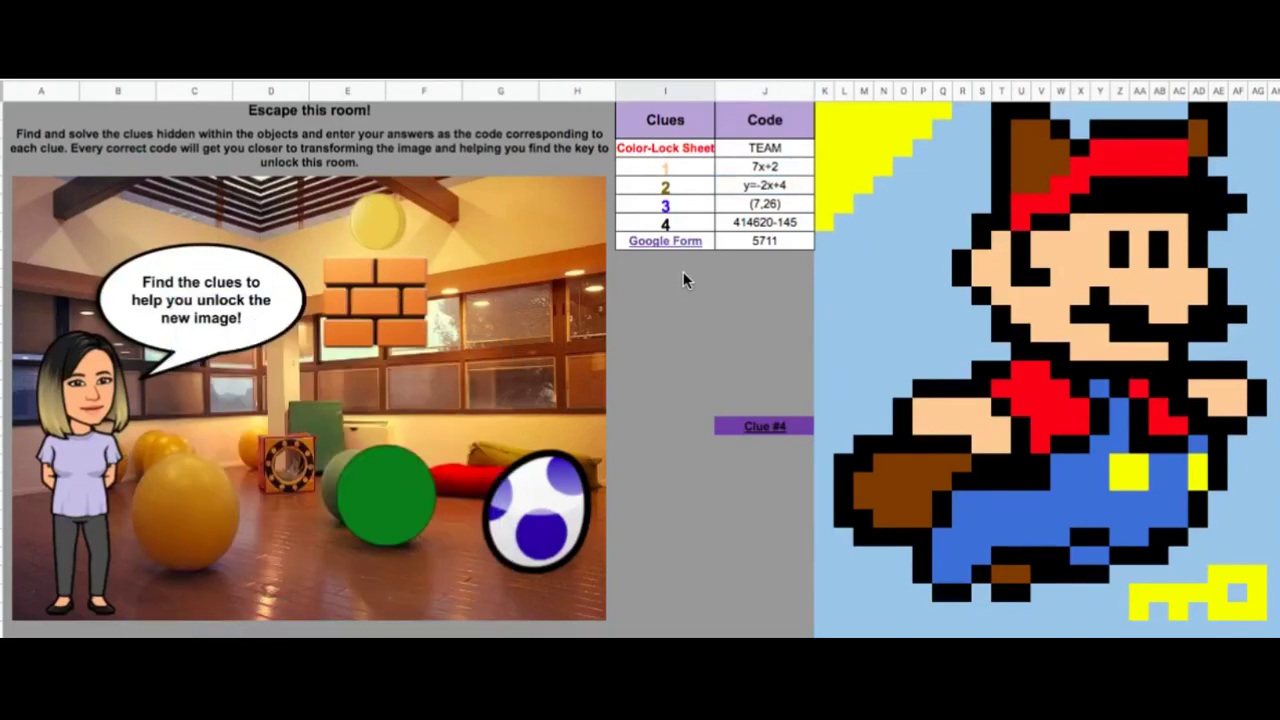
- Follow the Clue #4 link in the sheet and make a copy of the linked document
click(768, 428)
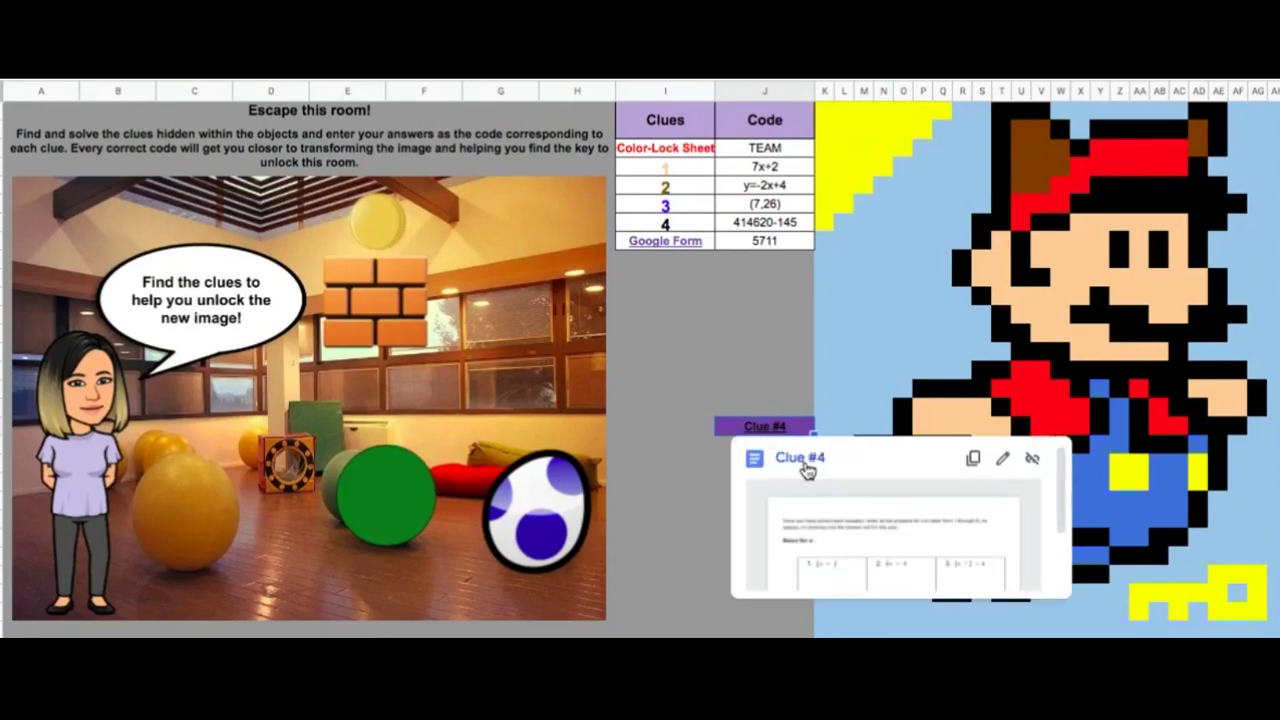
click(800, 466)
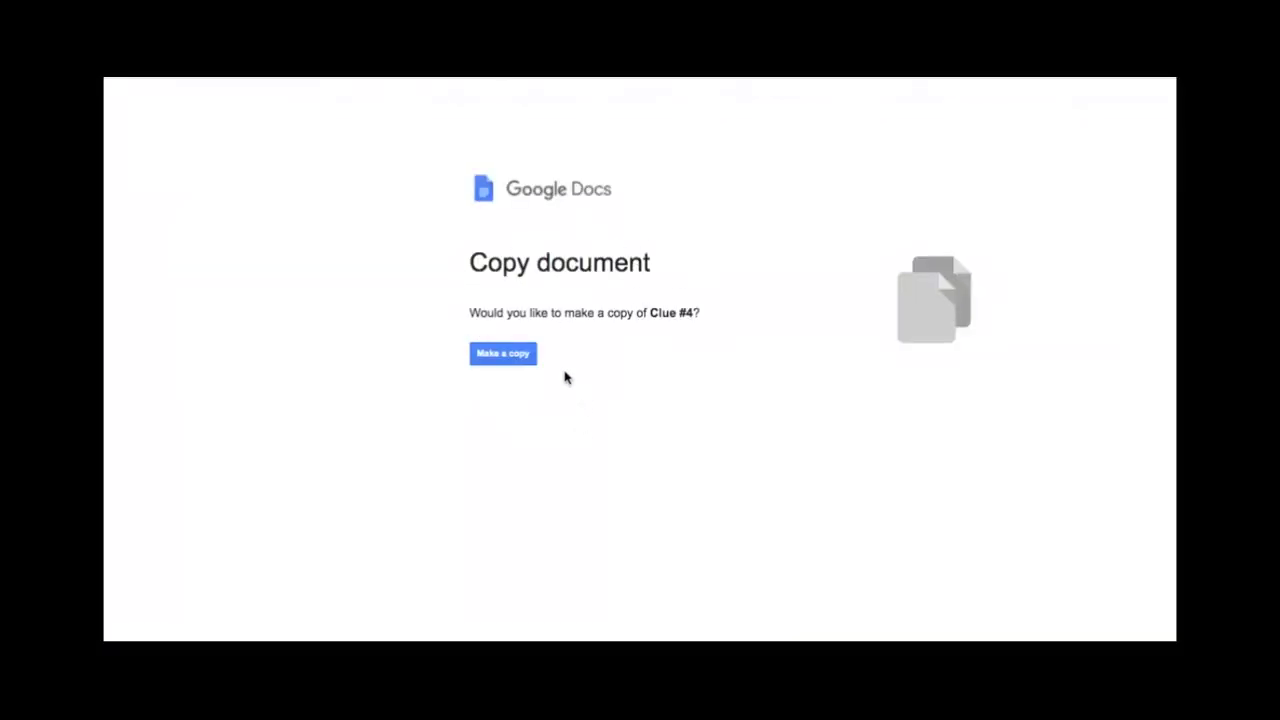
click(501, 357)
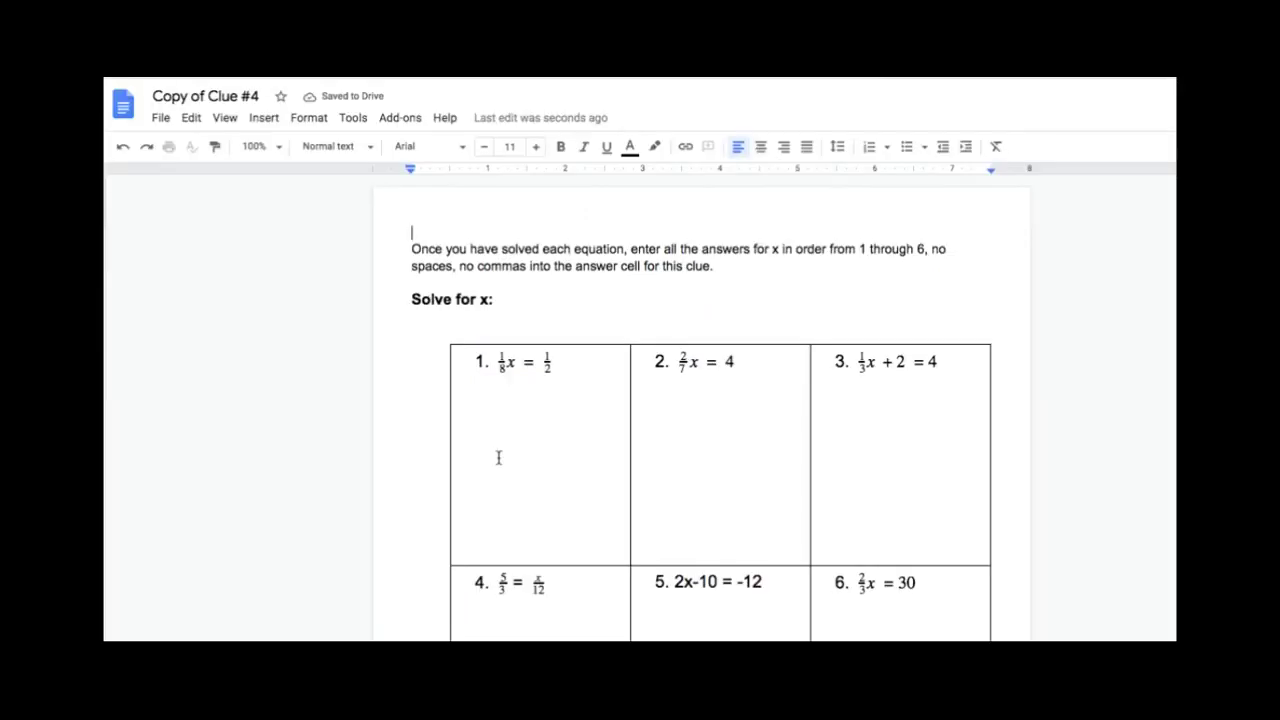
- Look through the six solve-for-x problems in the copied Clue #4 document, placing the cursor under equation 1
click(502, 414)
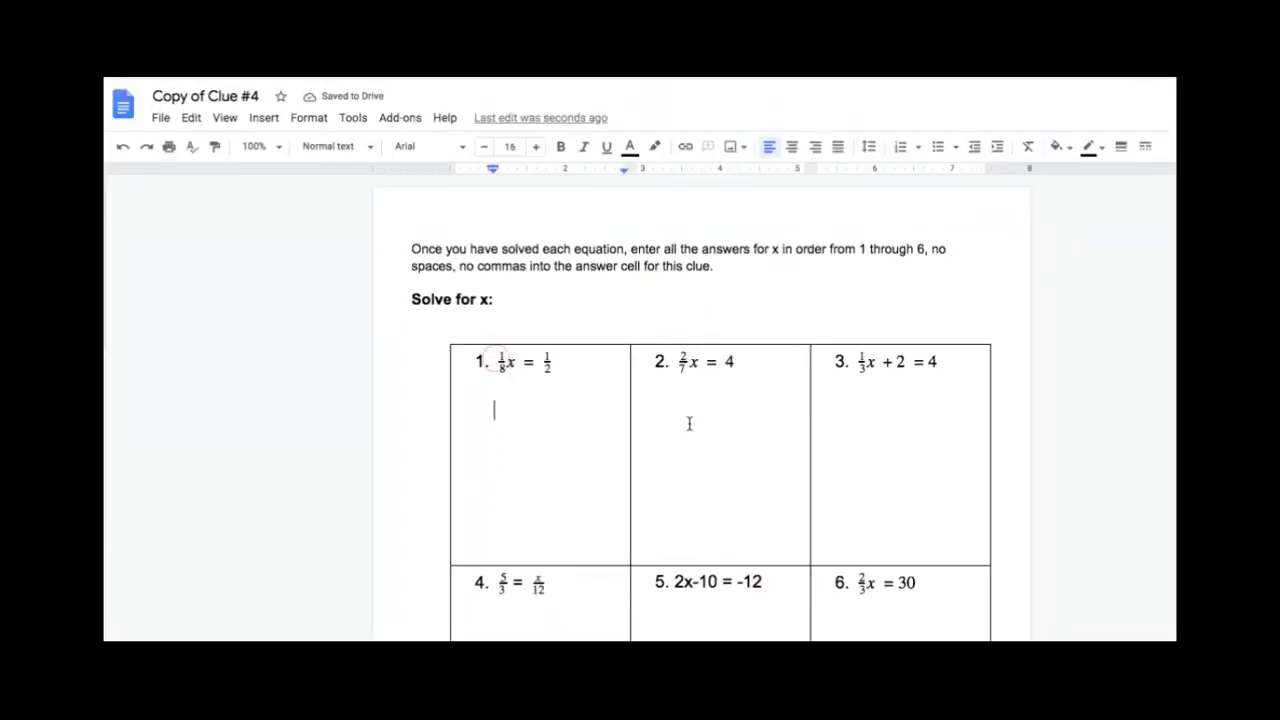
scroll(689, 416, down, 3)
scroll(814, 263, up, 3)
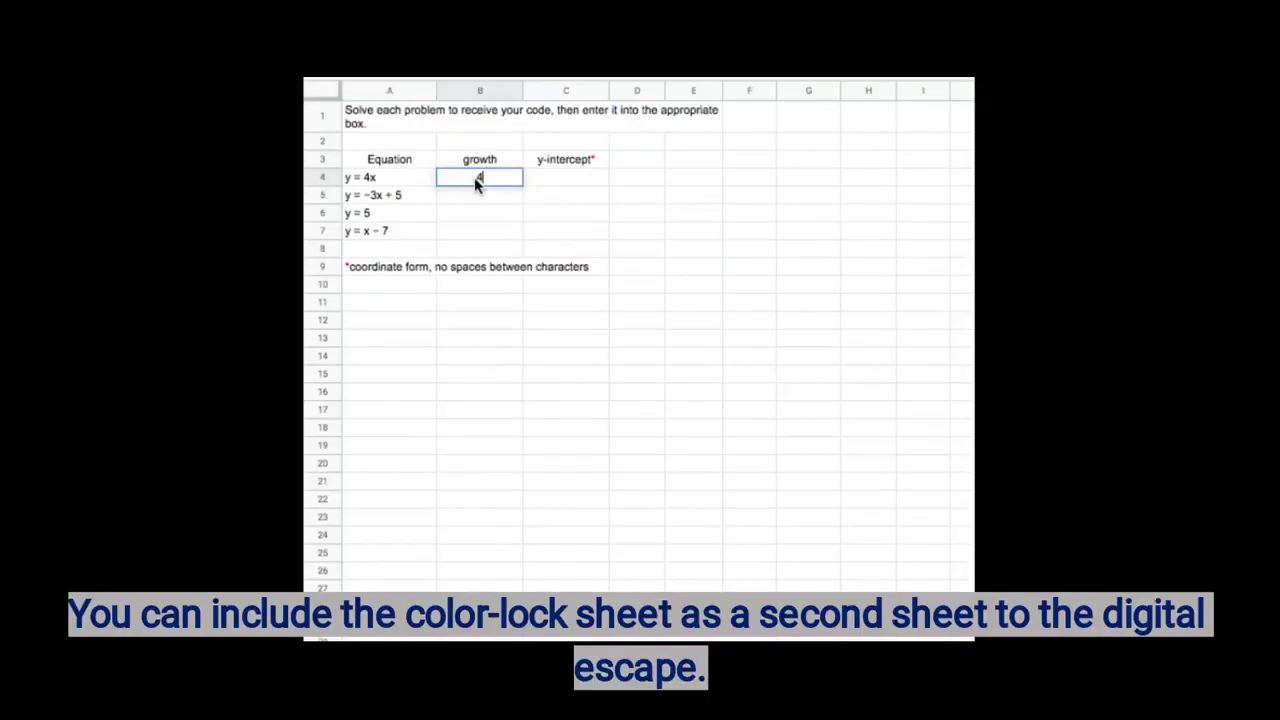
- In the color-lock sheet, enter growth 4 and y-intercept (0,0) for the equation y = 4x
text(4)
click(541, 181)
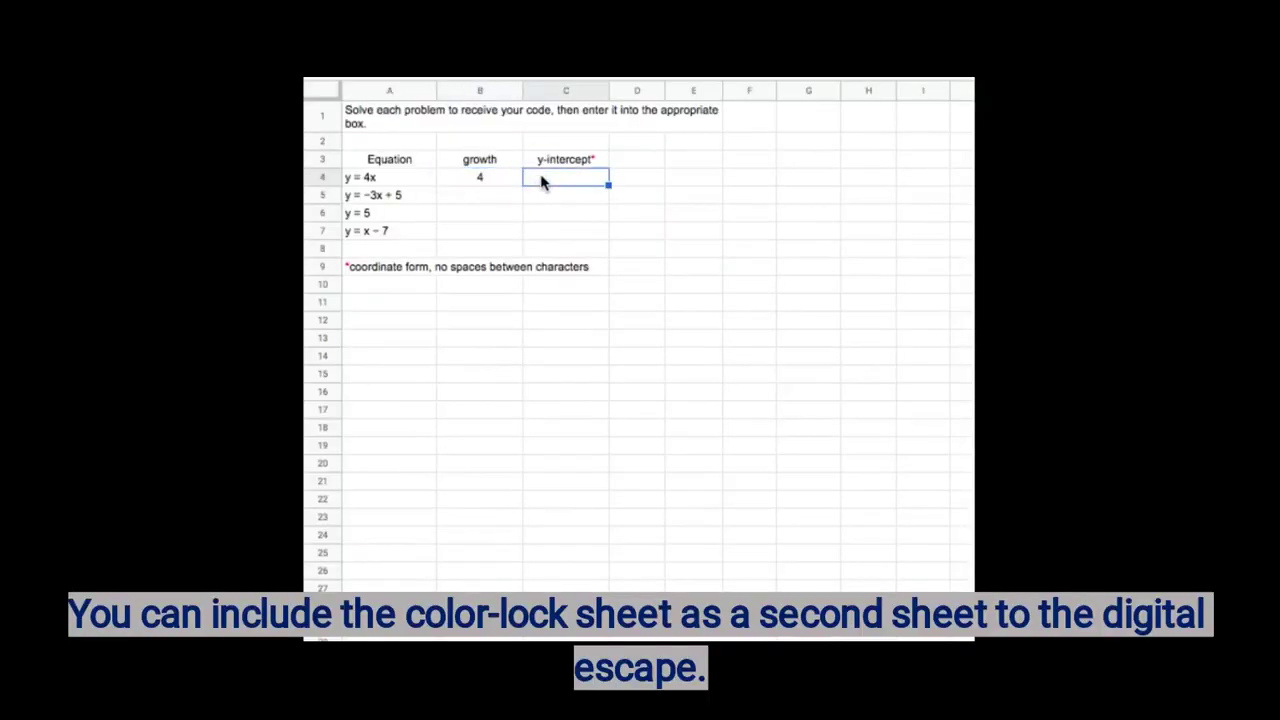
text((0,0))
key(Return)
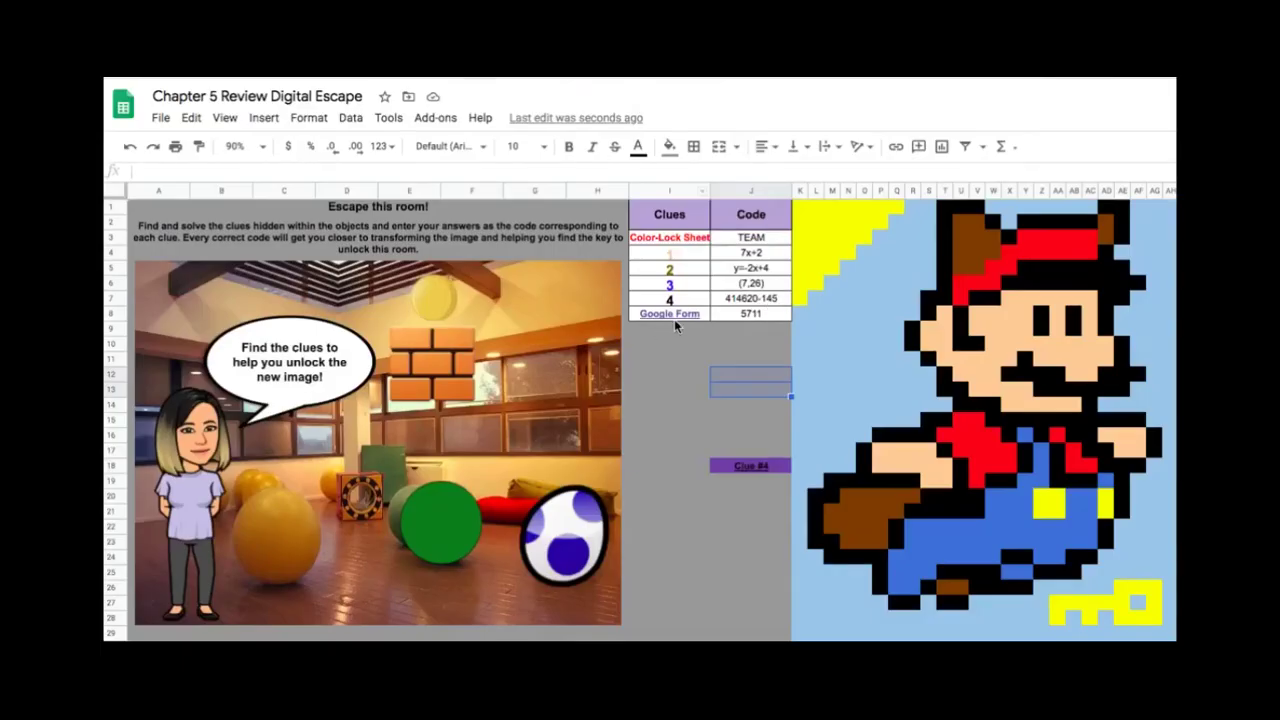
- Follow the Google Form link in the Chapter 5 Review Digital Escape sheet and look through the form's clue code questions
mouse_move(674, 319)
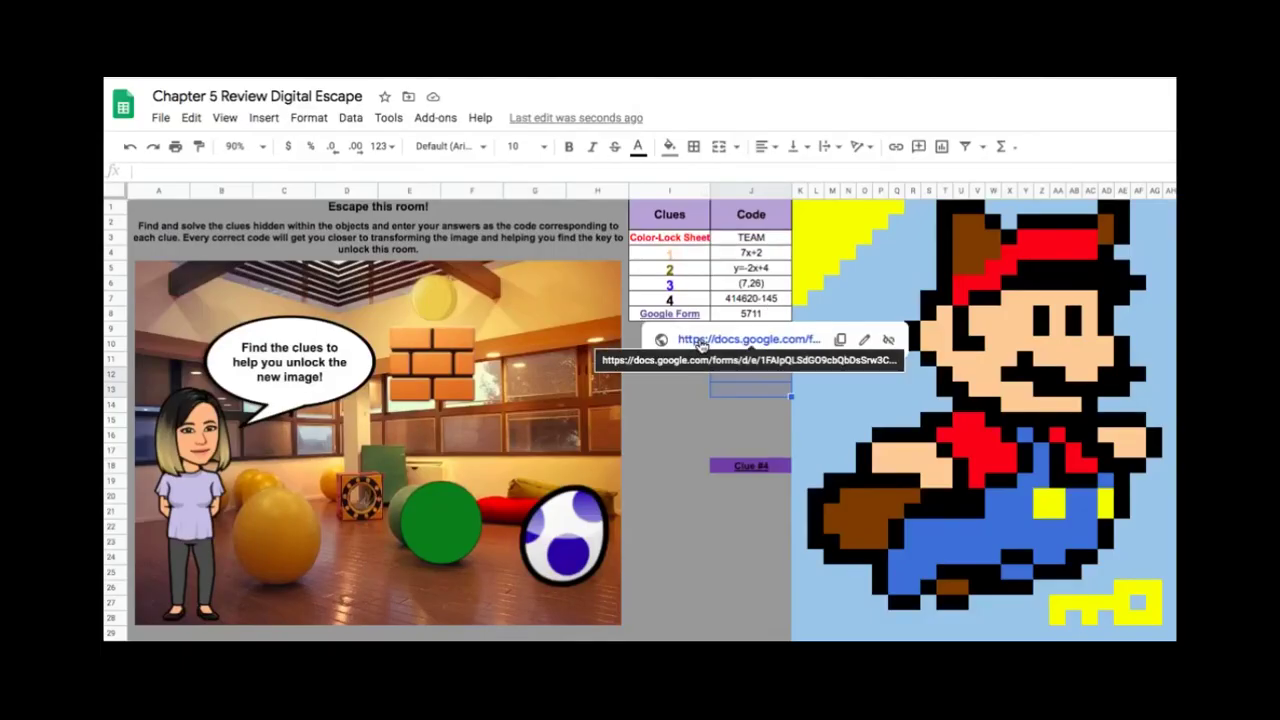
click(700, 341)
scroll(726, 300, down, 2)
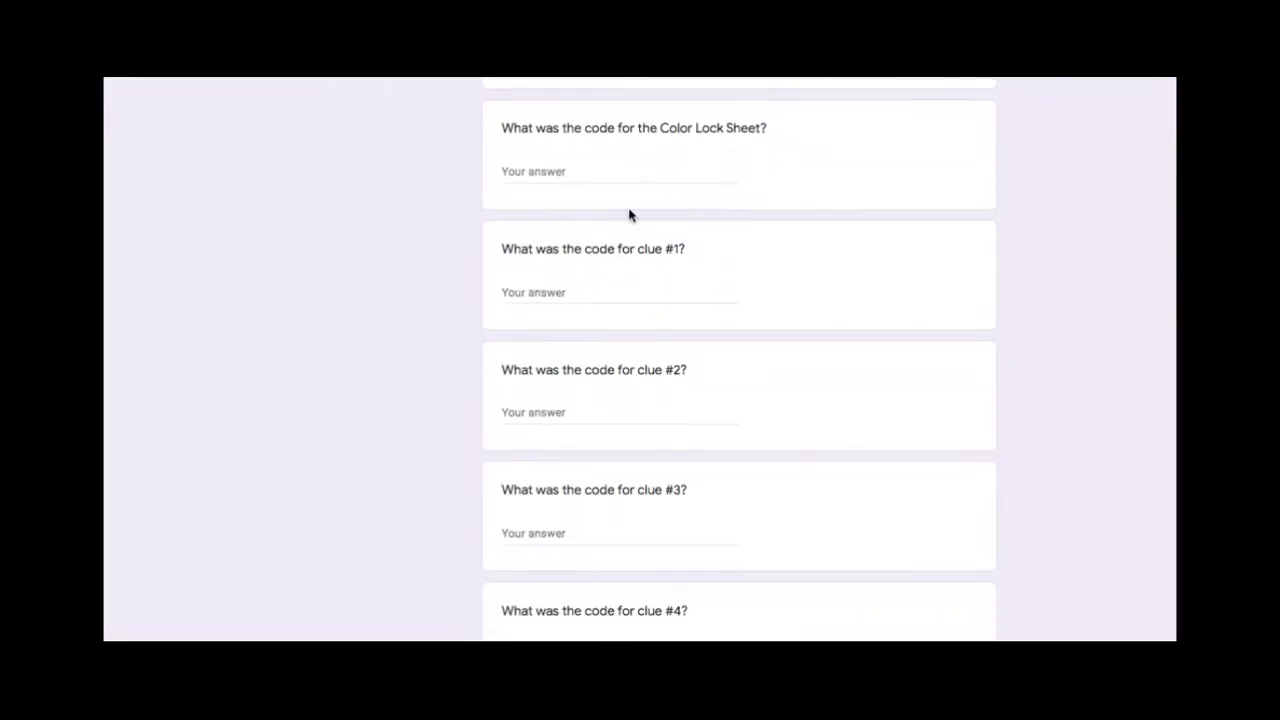
scroll(641, 291, down, 1)
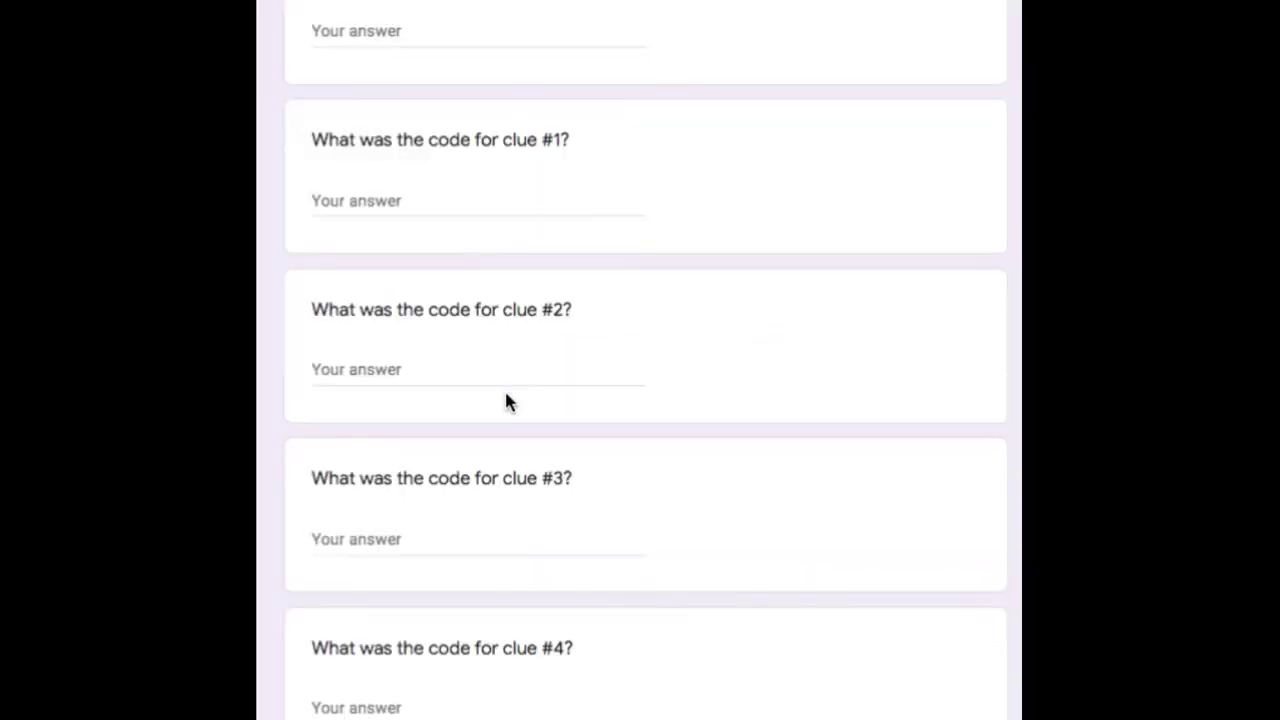
scroll(640, 365, down, 2)
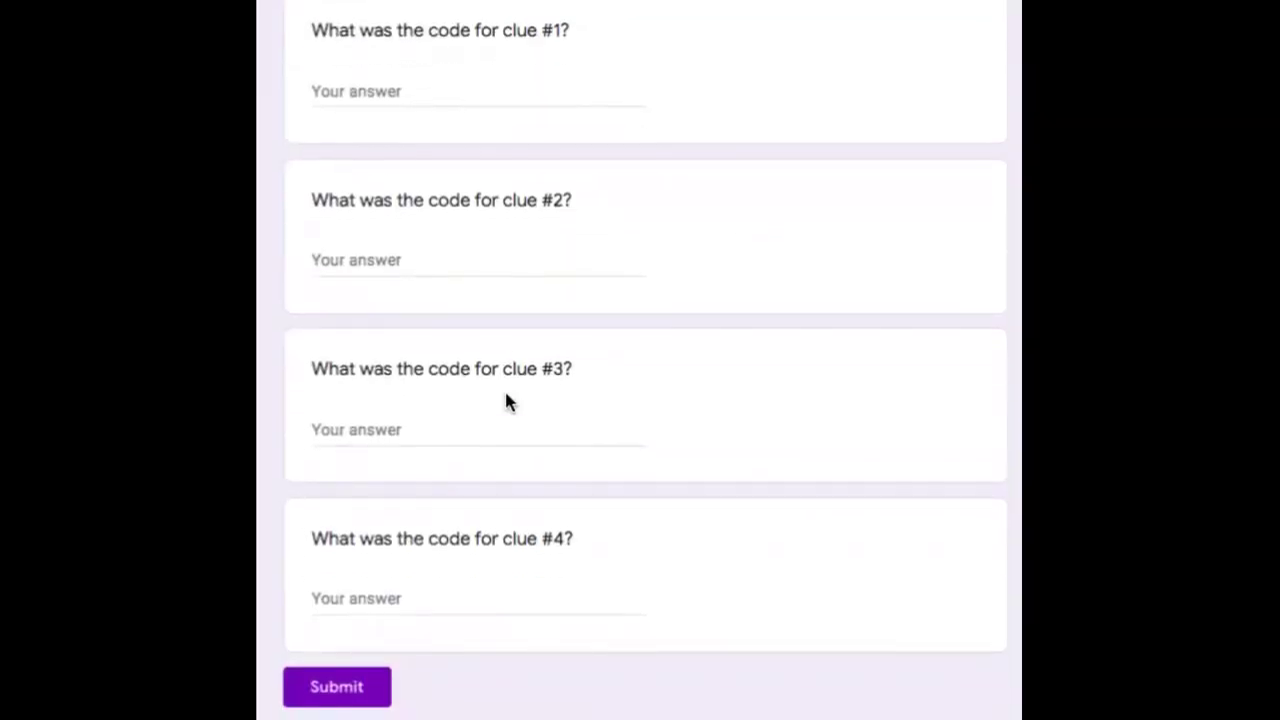
- Try "i" as the answer to the form's Clue #4 code question, and delete that answer
click(548, 610)
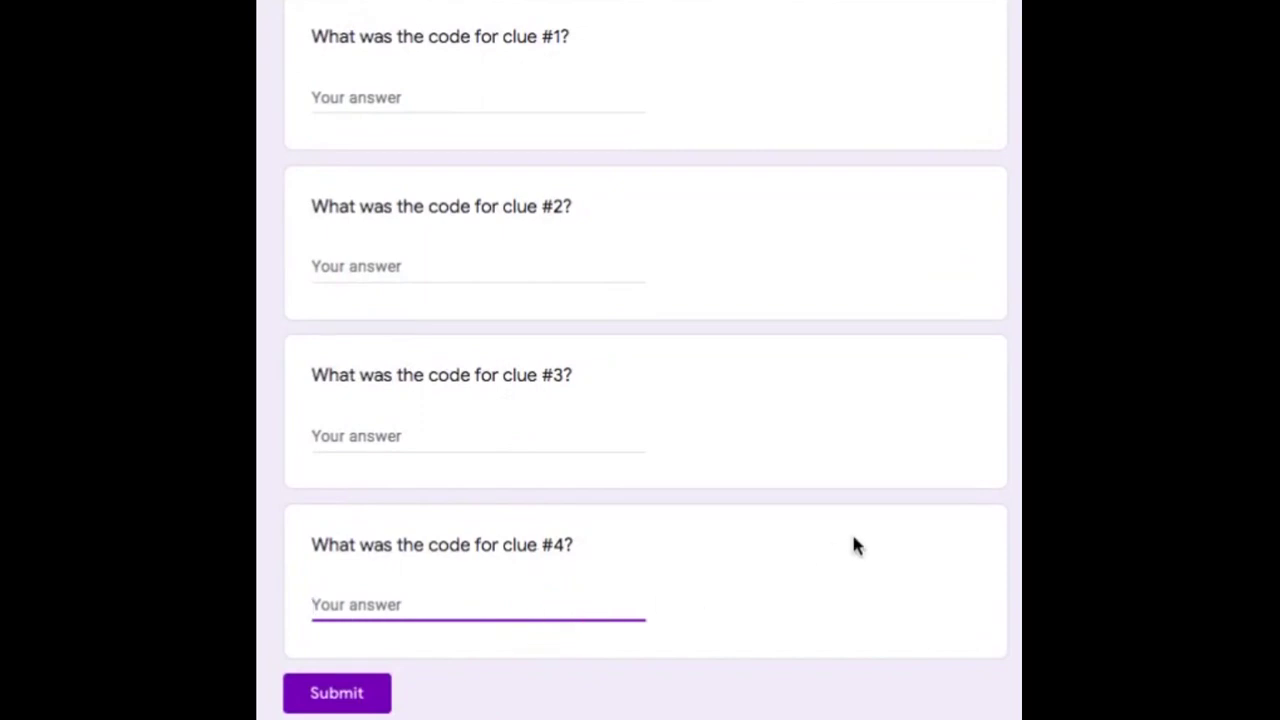
text(I)
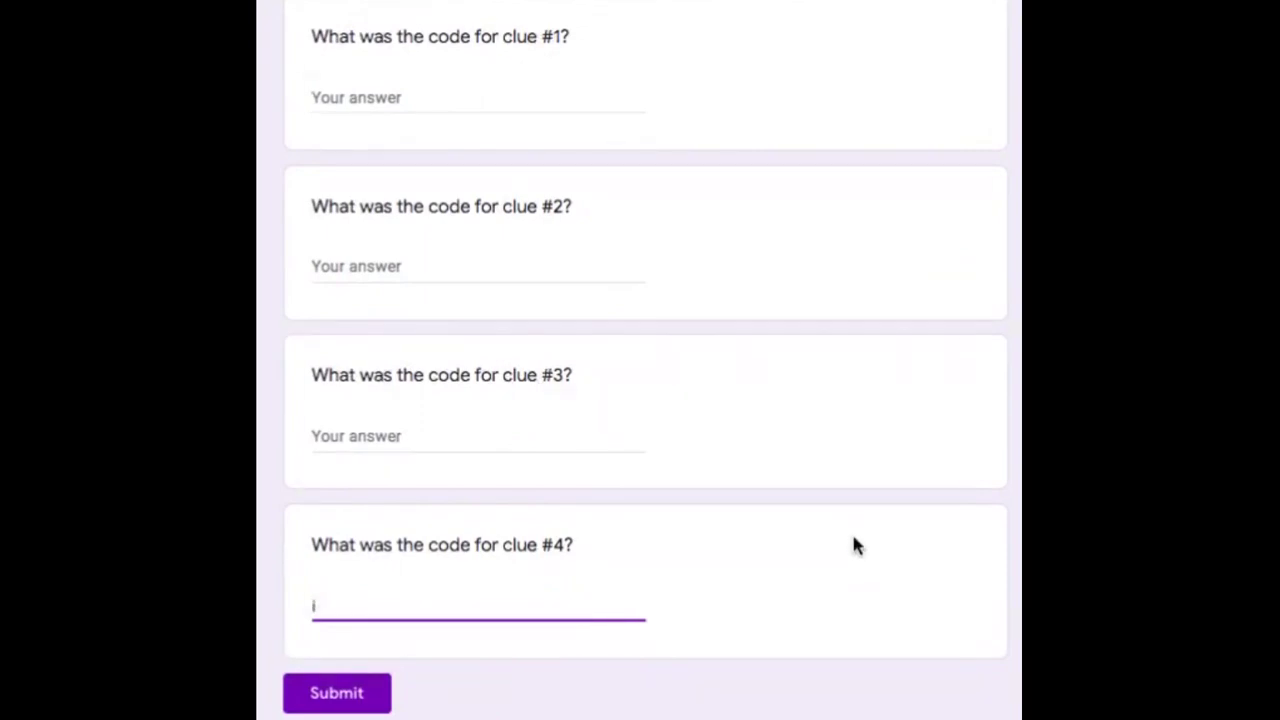
click(623, 678)
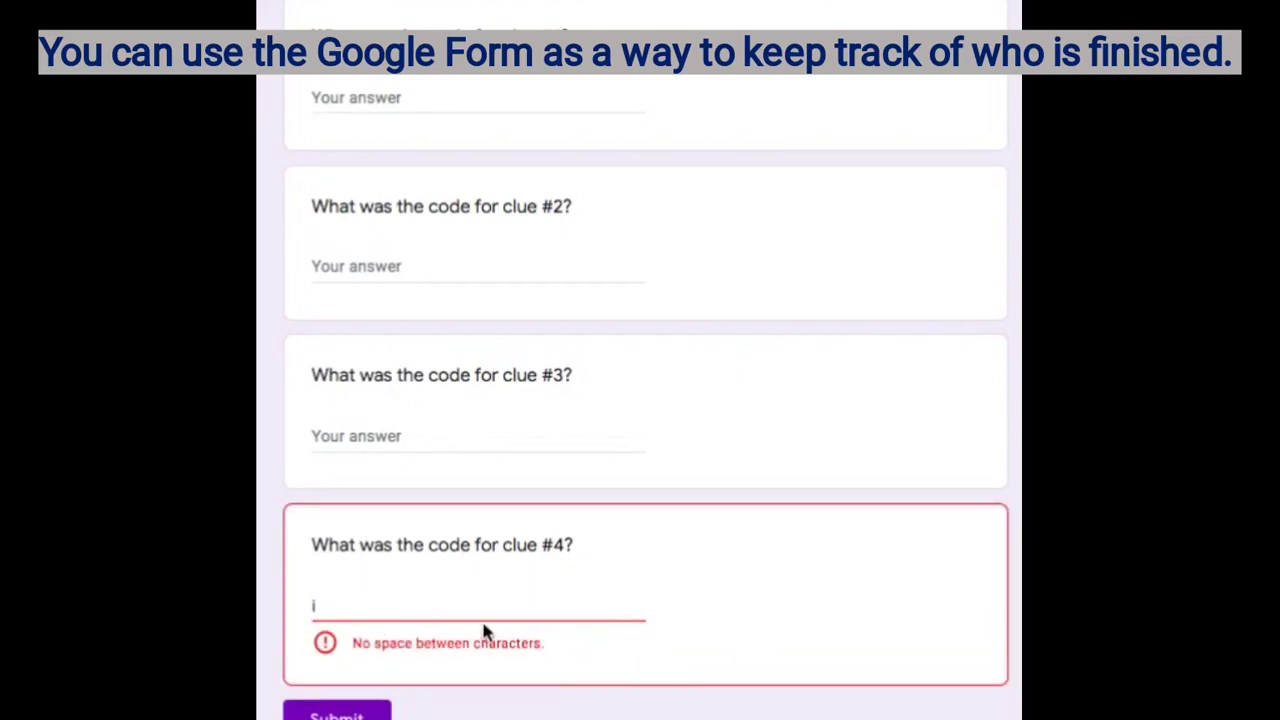
click(325, 602)
key(BackSpace)
click(370, 696)
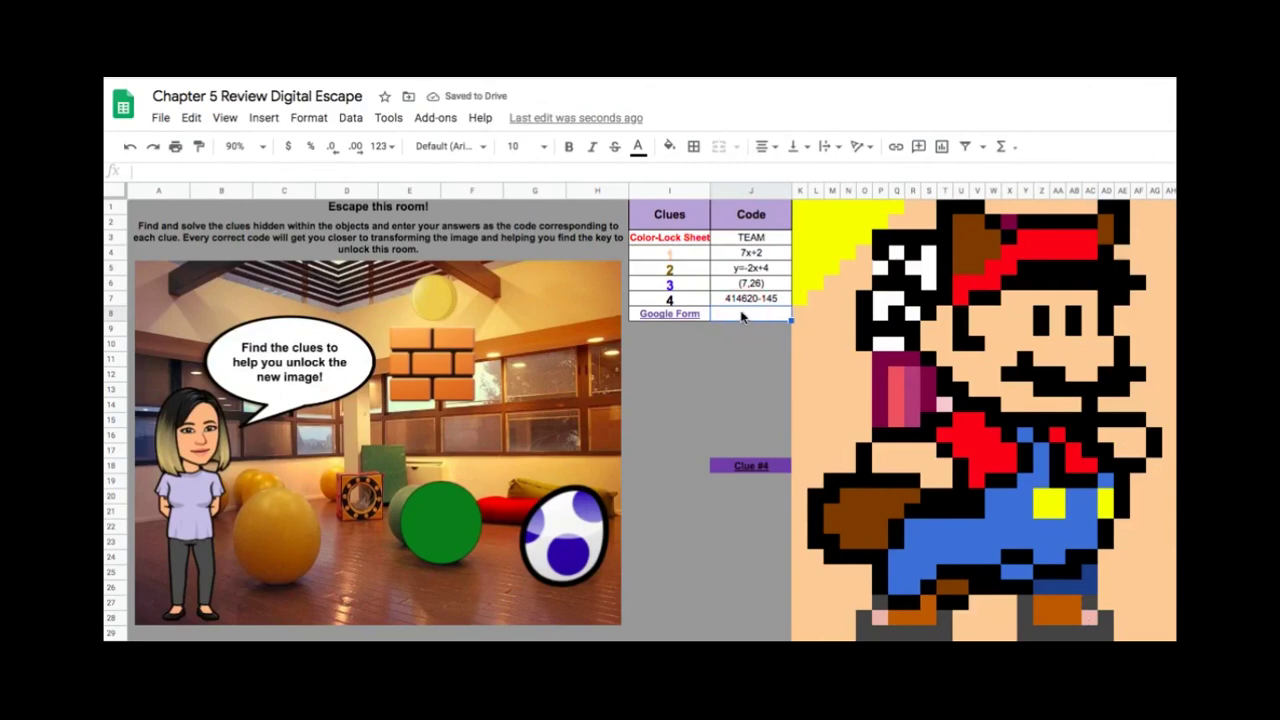
- Enter the code 5711 for the Google Form row in the escape sheet's Code column
text(6711)
key(Return)
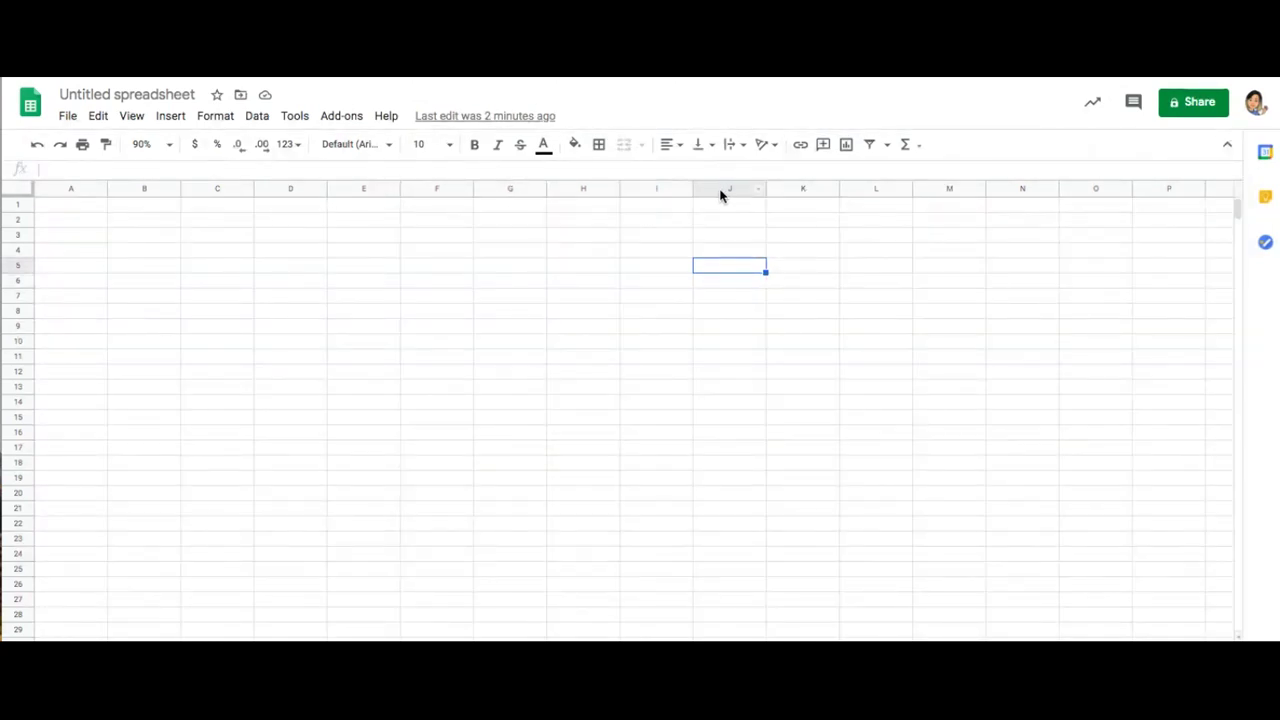
- Narrow columns J through Z of the untitled spreadsheet together to form a grid of small cells
drag(722, 192, 1189, 197)
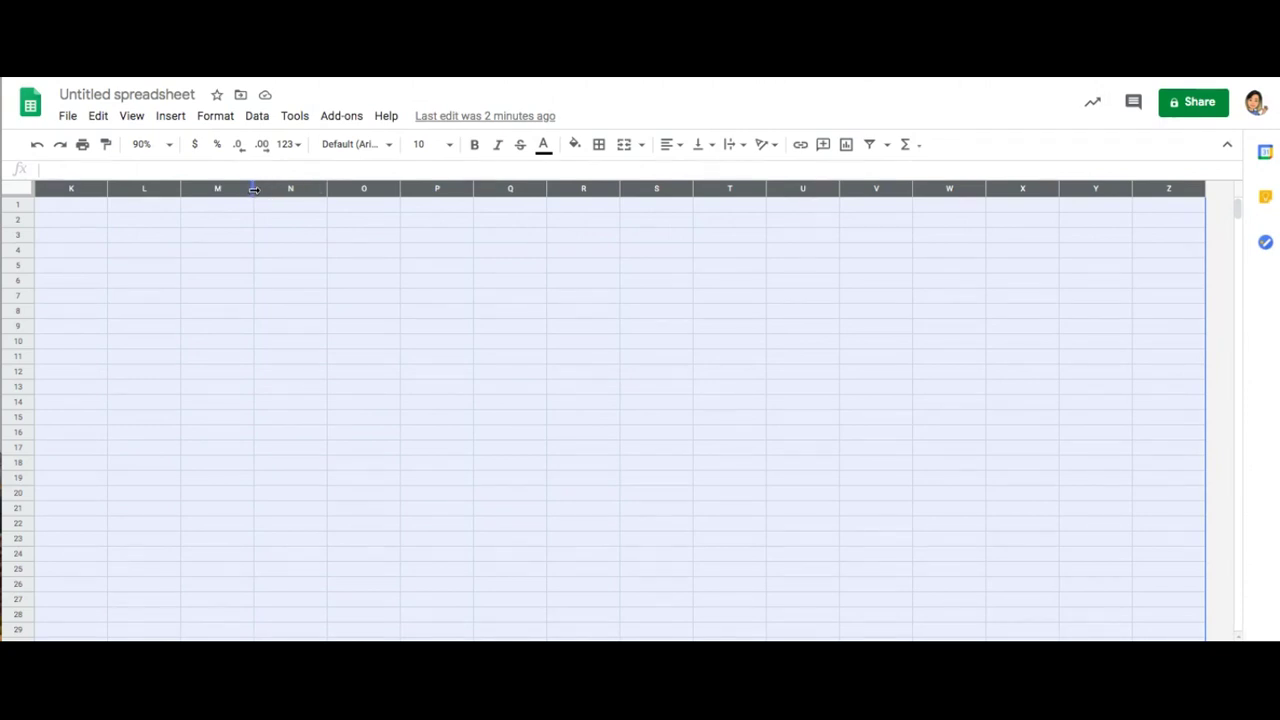
drag(254, 190, 206, 194)
scroll(760, 238, down, 5)
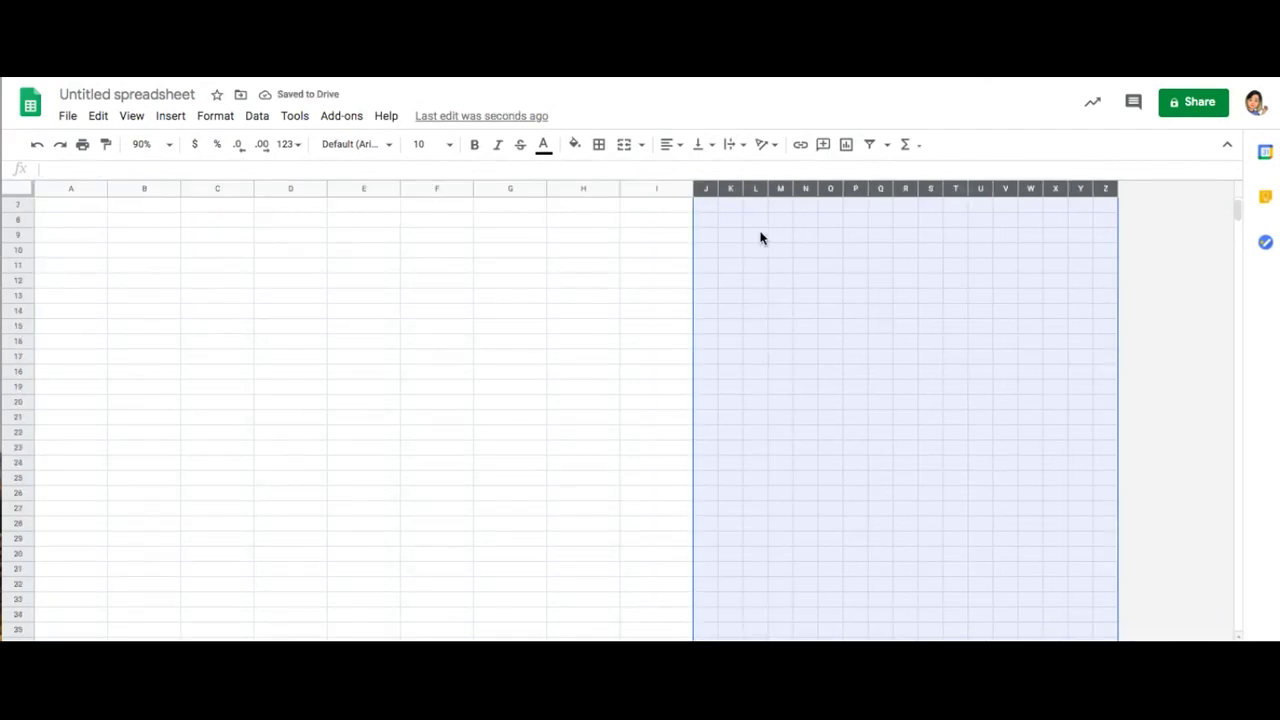
scroll(760, 238, up, 4)
click(652, 266)
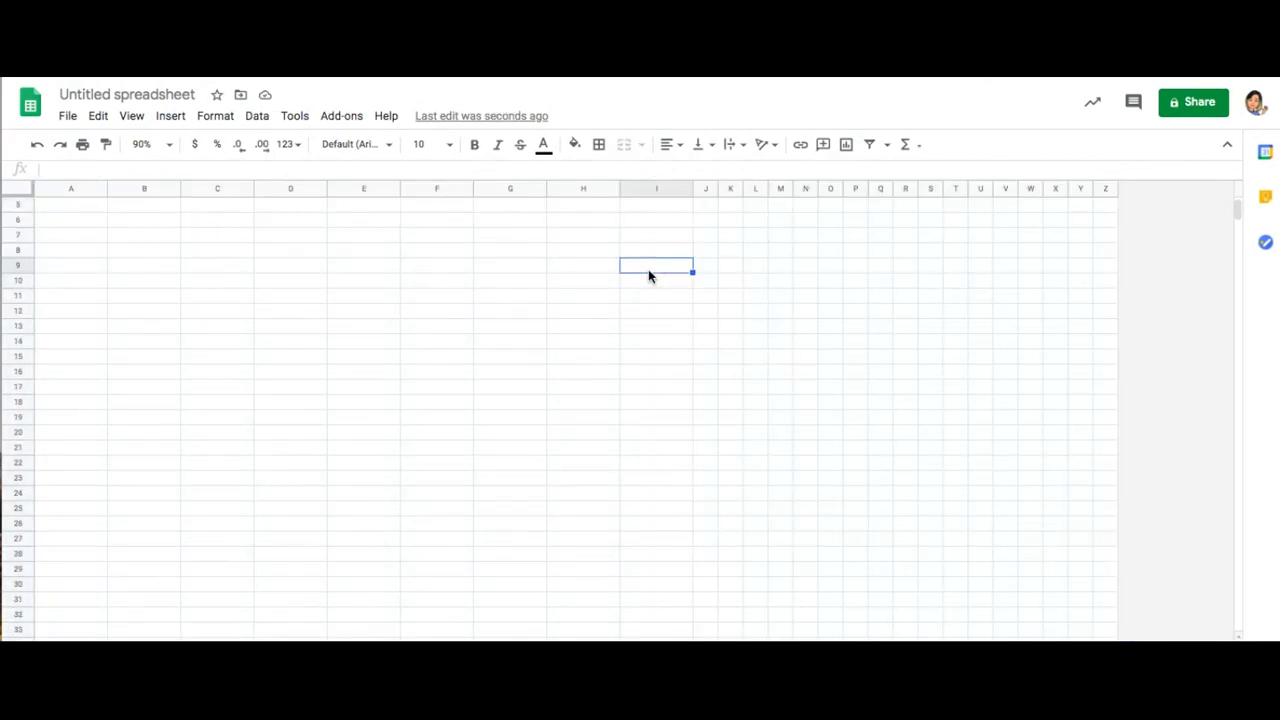
- Select the whole sheet and adjust the height of all rows together slightly
click(19, 194)
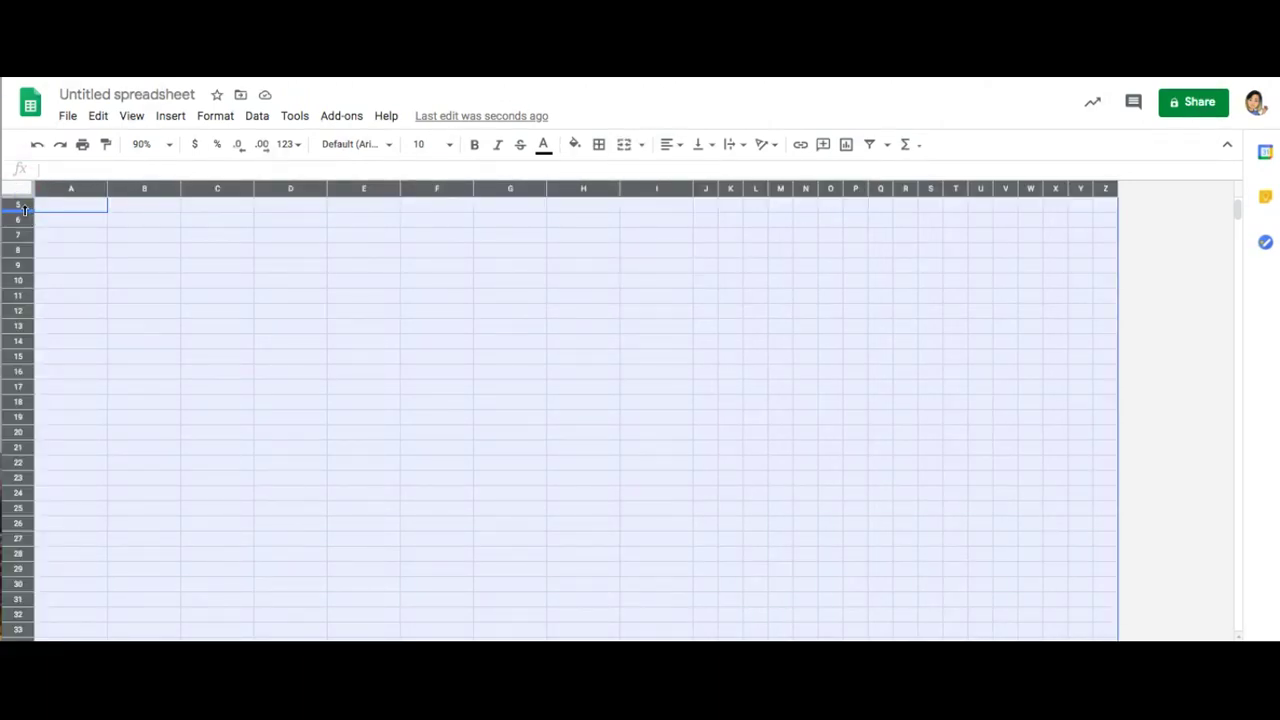
drag(24, 209, 24, 213)
click(505, 406)
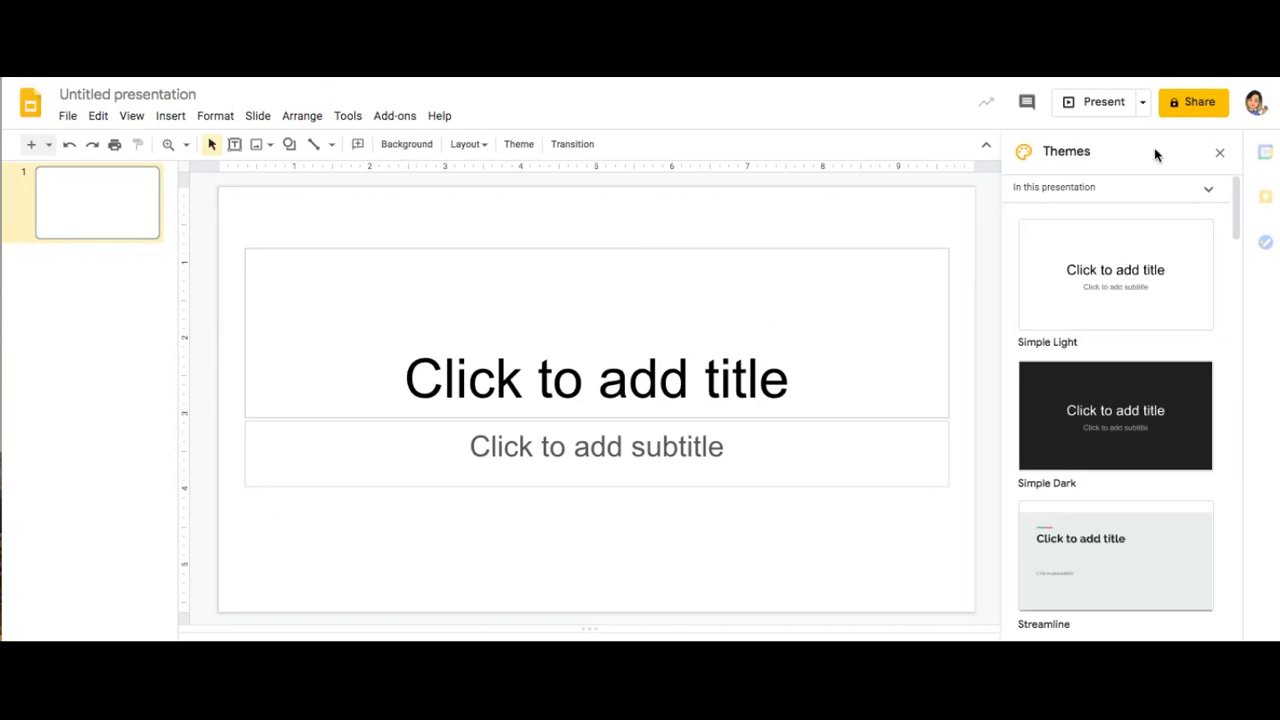
- Clear the placeholders from the untitled presentation's title slide and set the page size to Standard 4:3
click(1219, 155)
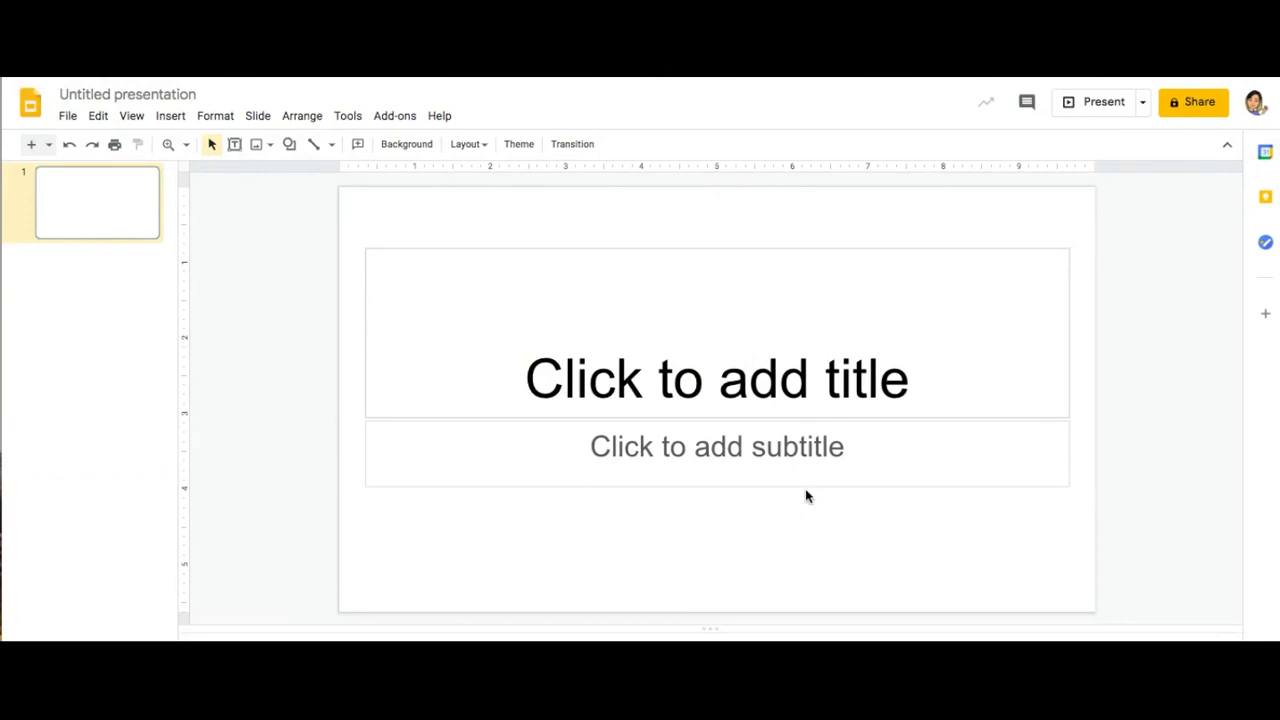
click(66, 116)
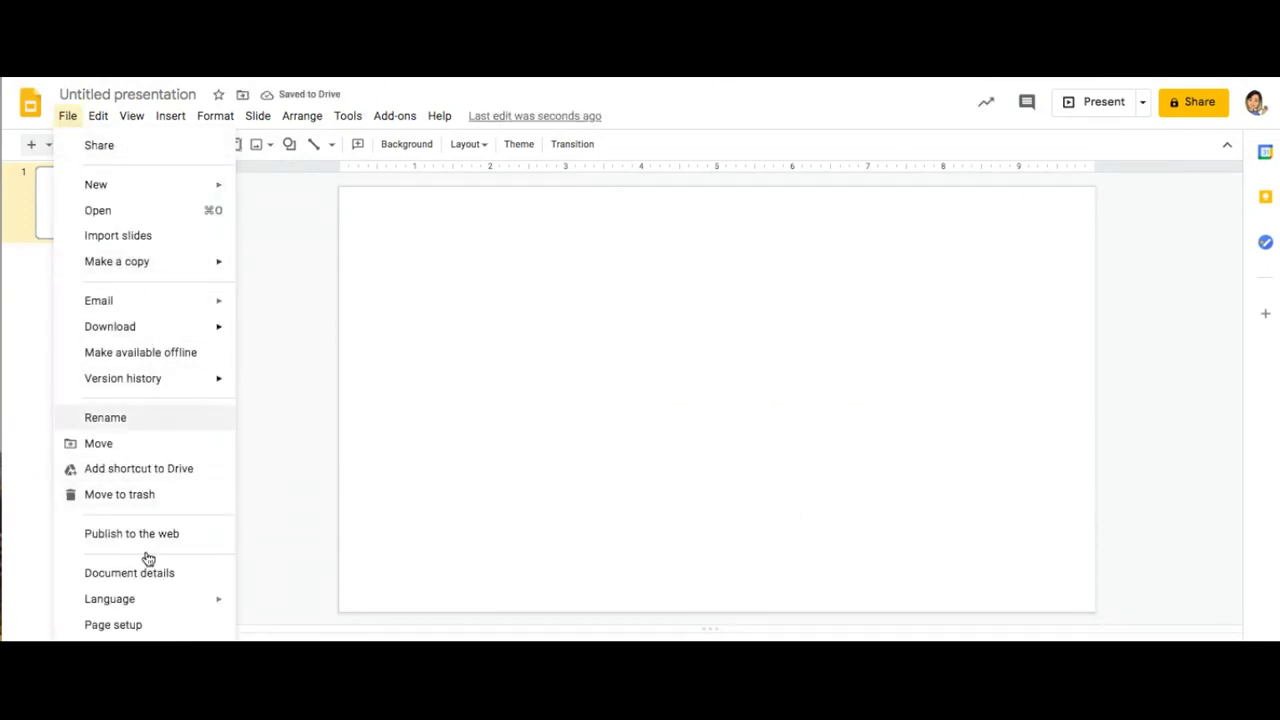
click(143, 626)
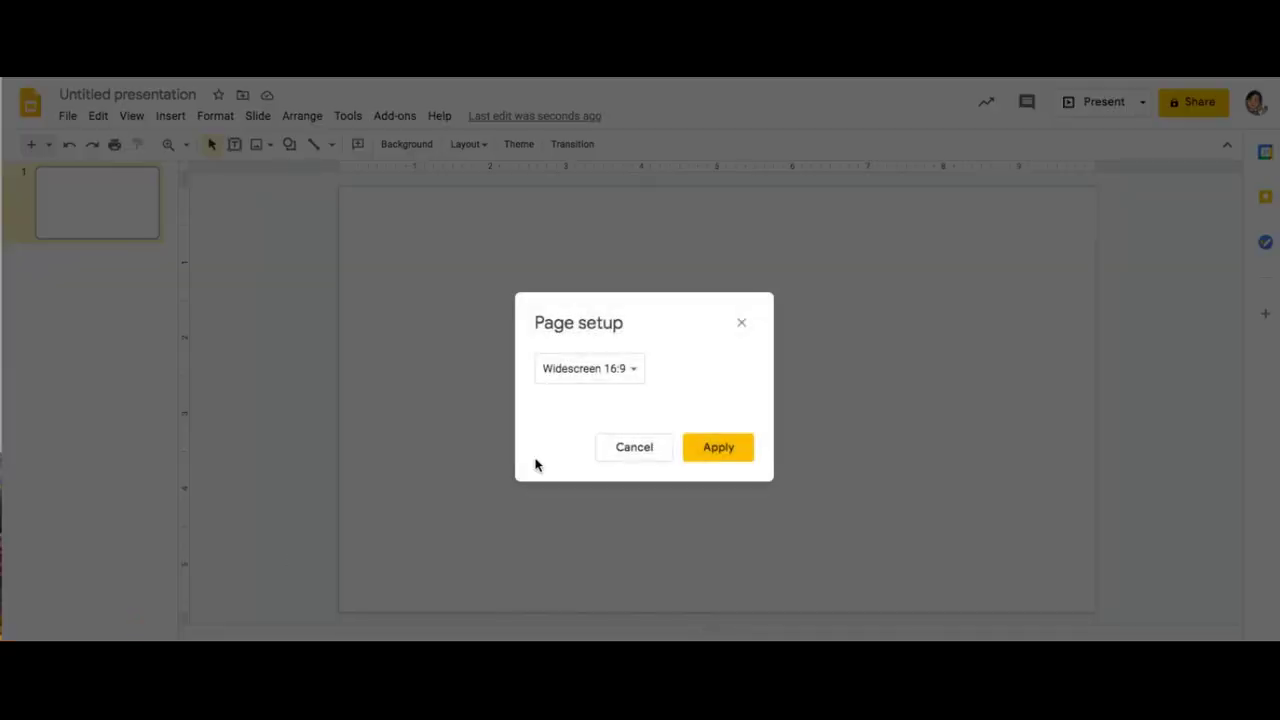
click(600, 369)
click(600, 342)
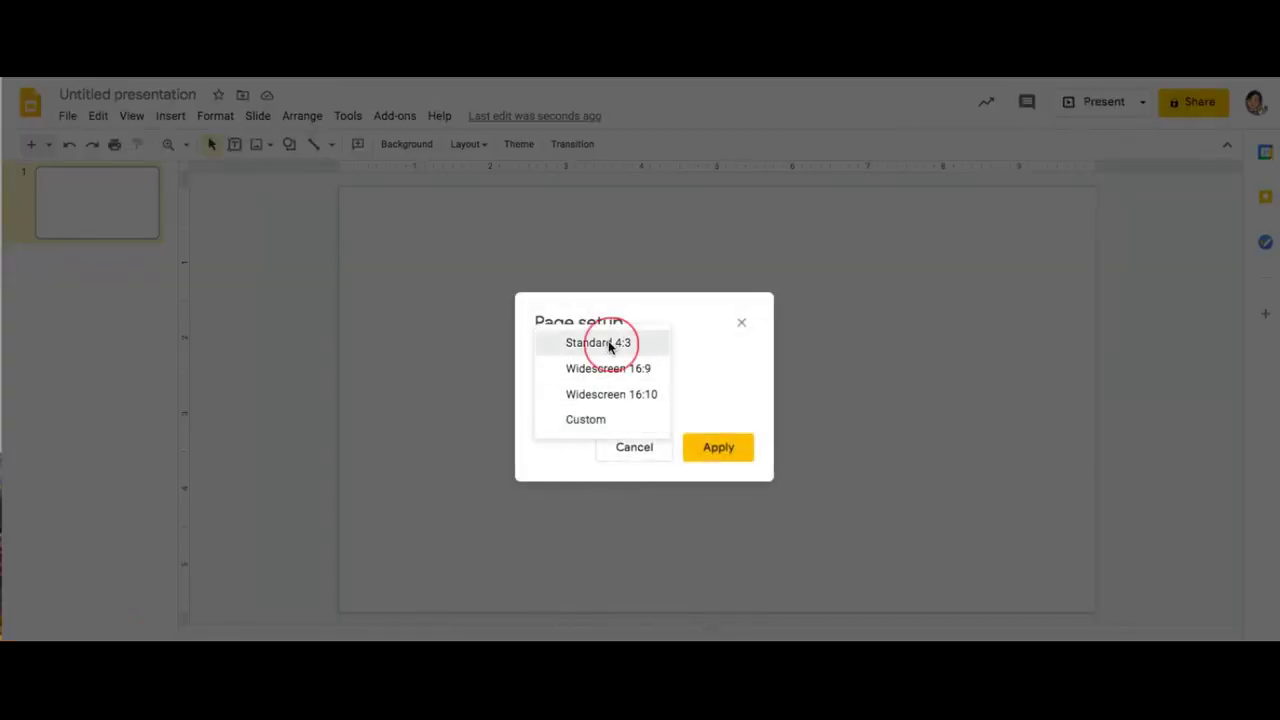
click(718, 447)
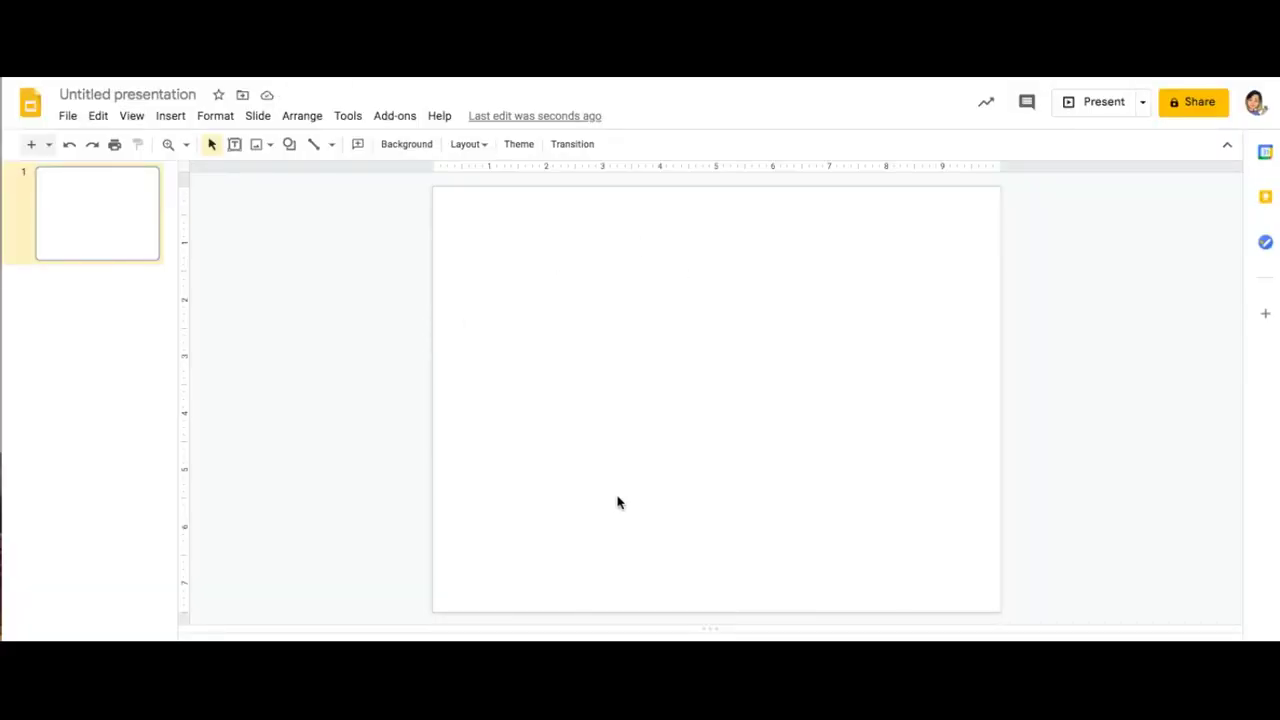
- Set the dark control-room picture as the slide background and place a standing Bitmoji in the slide's lower-right area
click(416, 145)
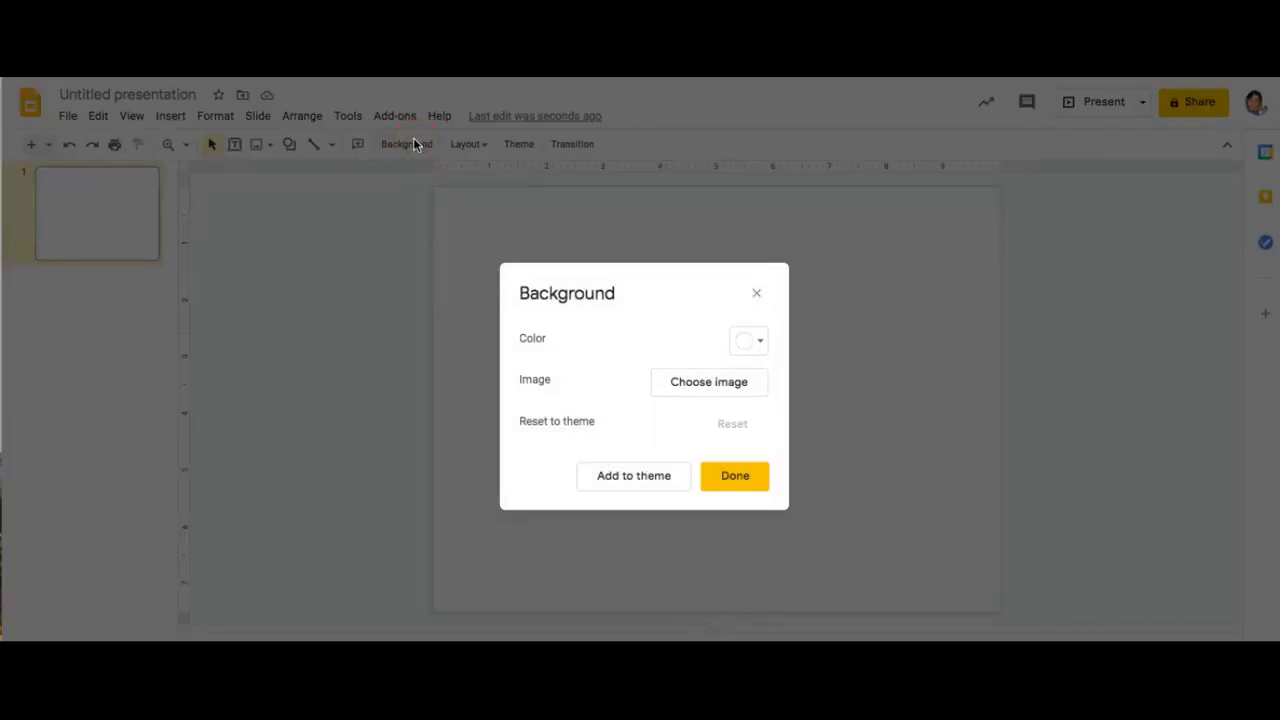
click(700, 381)
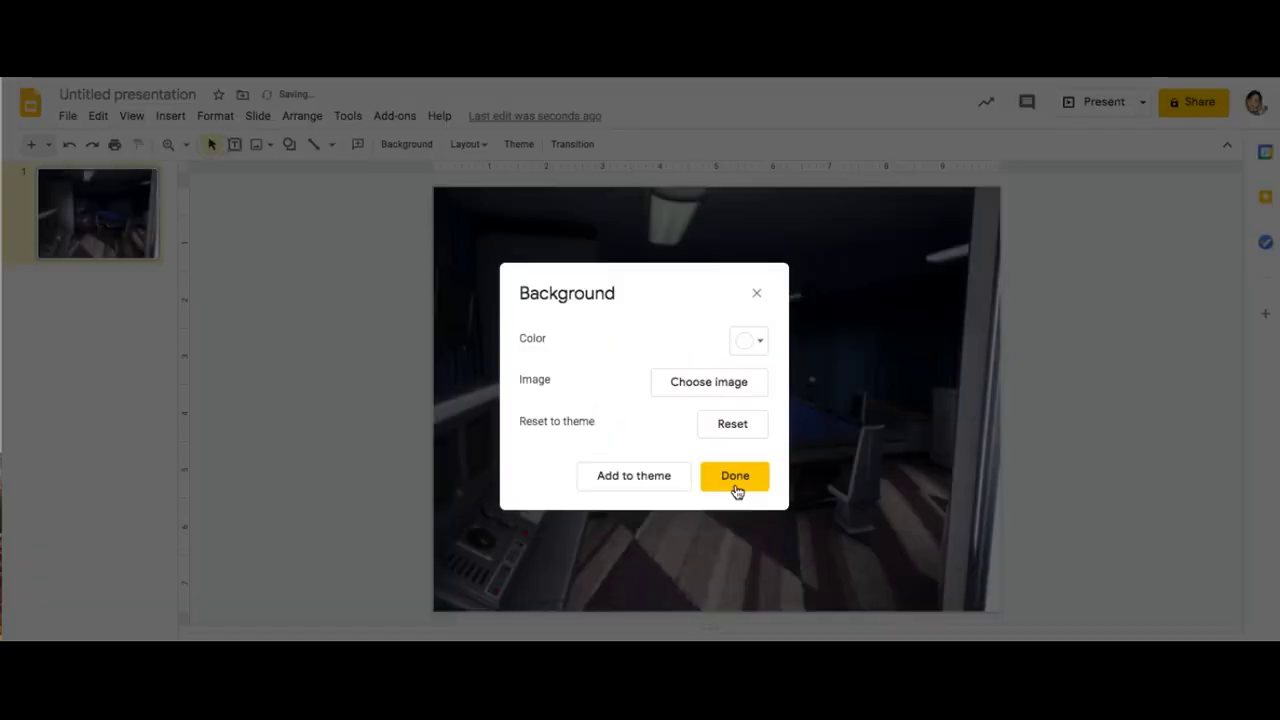
click(735, 477)
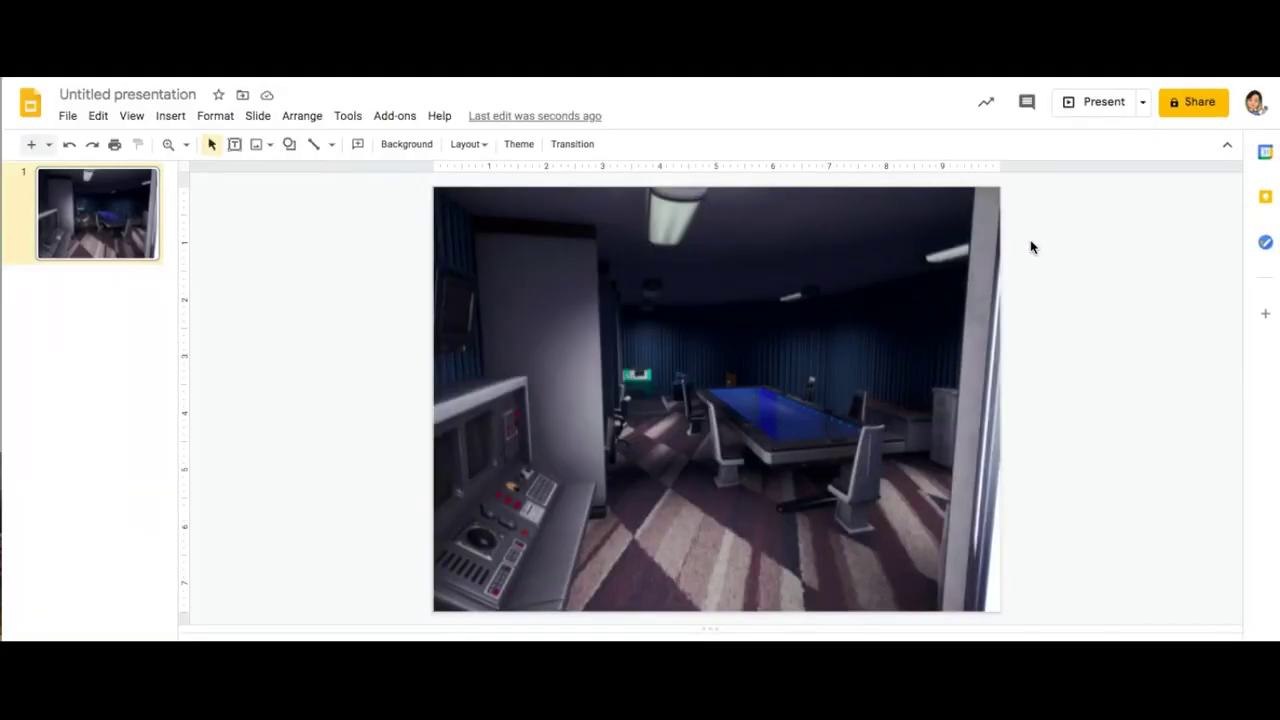
click(1030, 60)
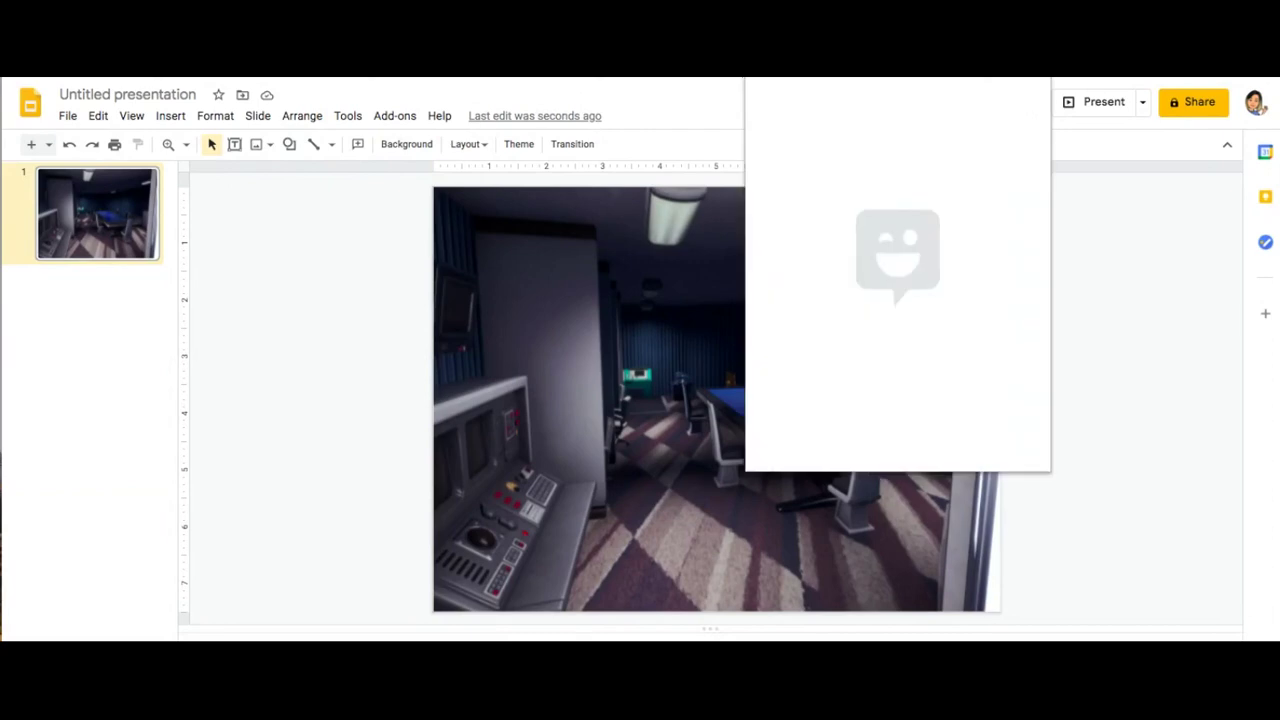
drag(898, 258, 880, 510)
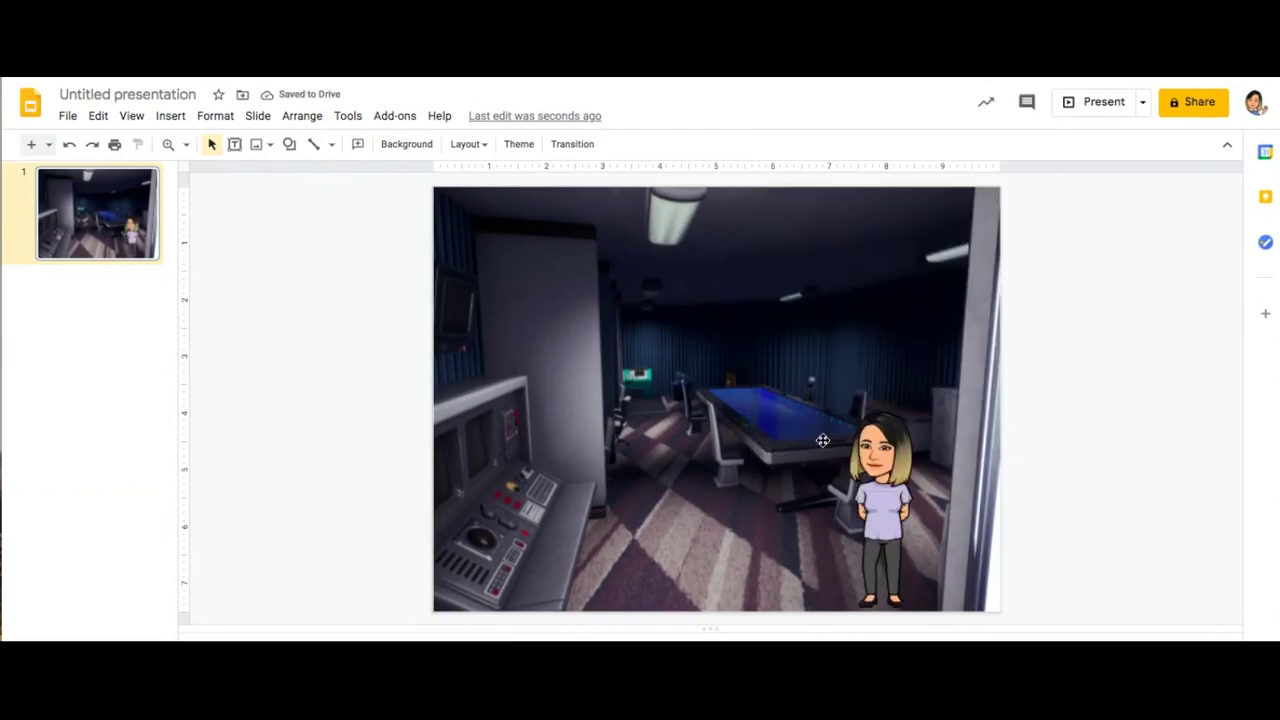
- Search the web for "callout box", insert a rounded speech bubble beside the Bitmoji, and add the text "Find the imposter to help save your crew!"
click(268, 147)
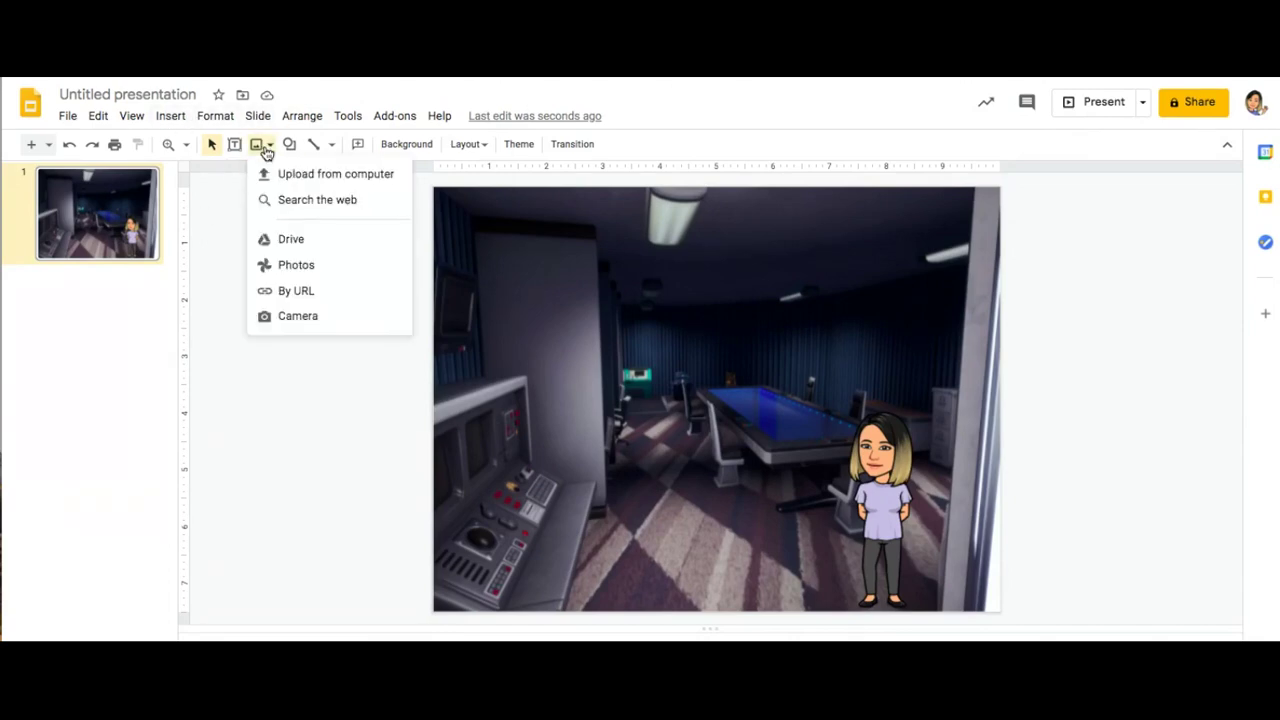
click(309, 200)
text(callout box)
key(Return)
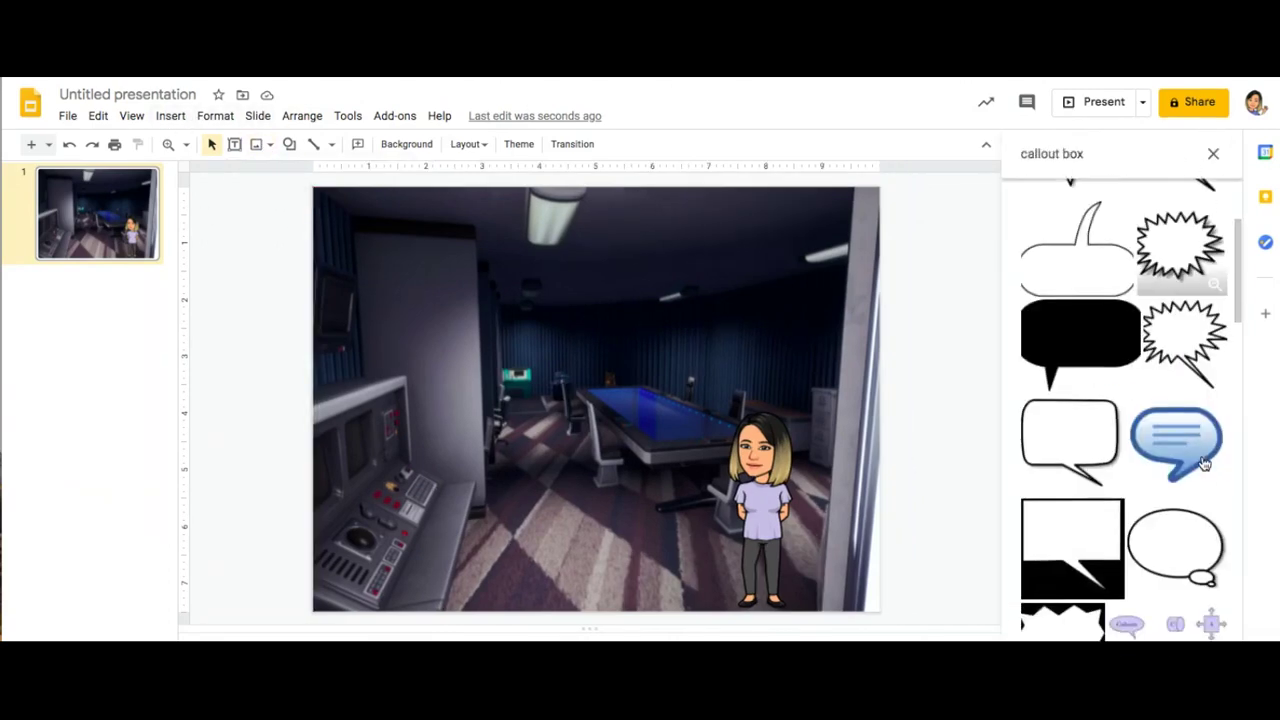
scroll(1140, 390, down, 3)
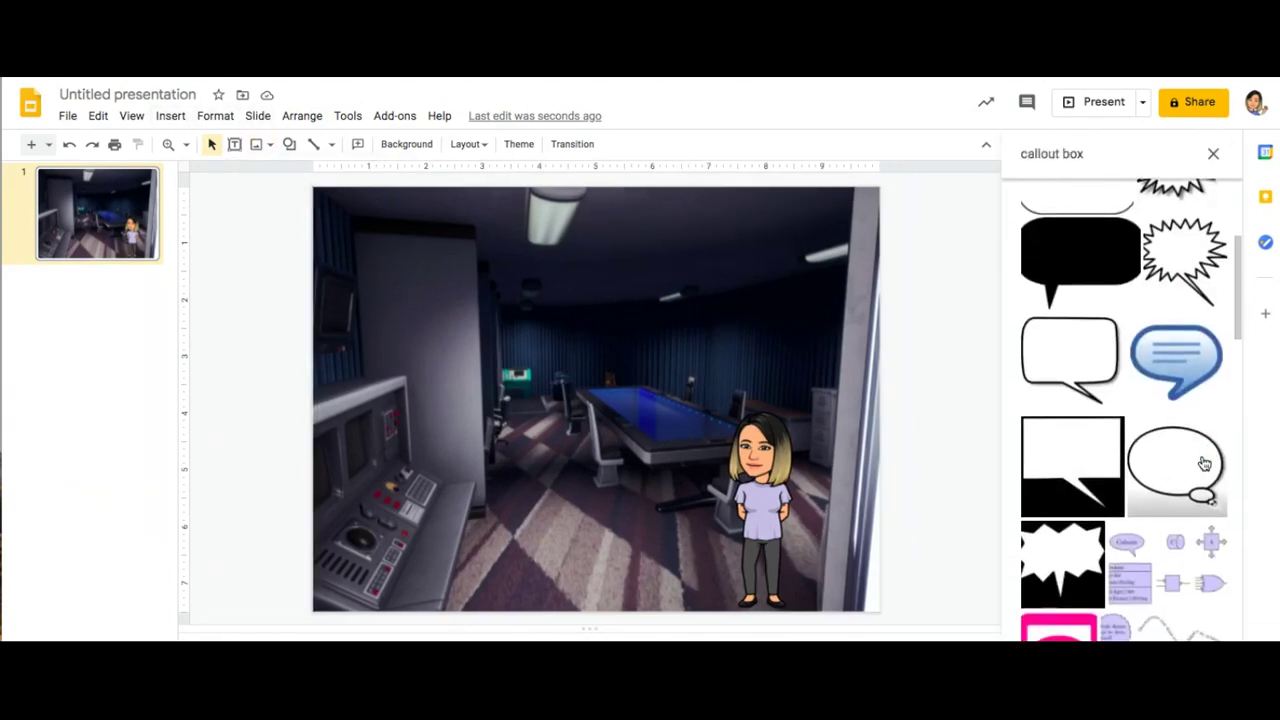
click(1086, 317)
click(1195, 630)
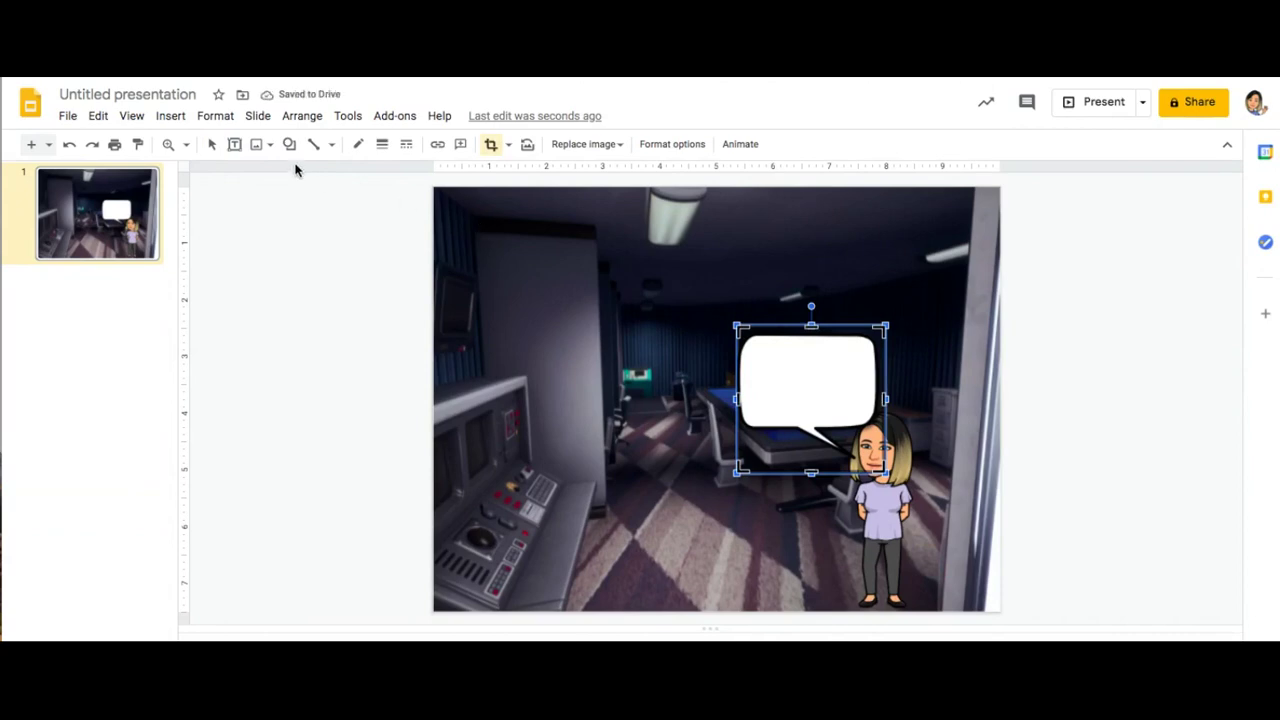
click(234, 144)
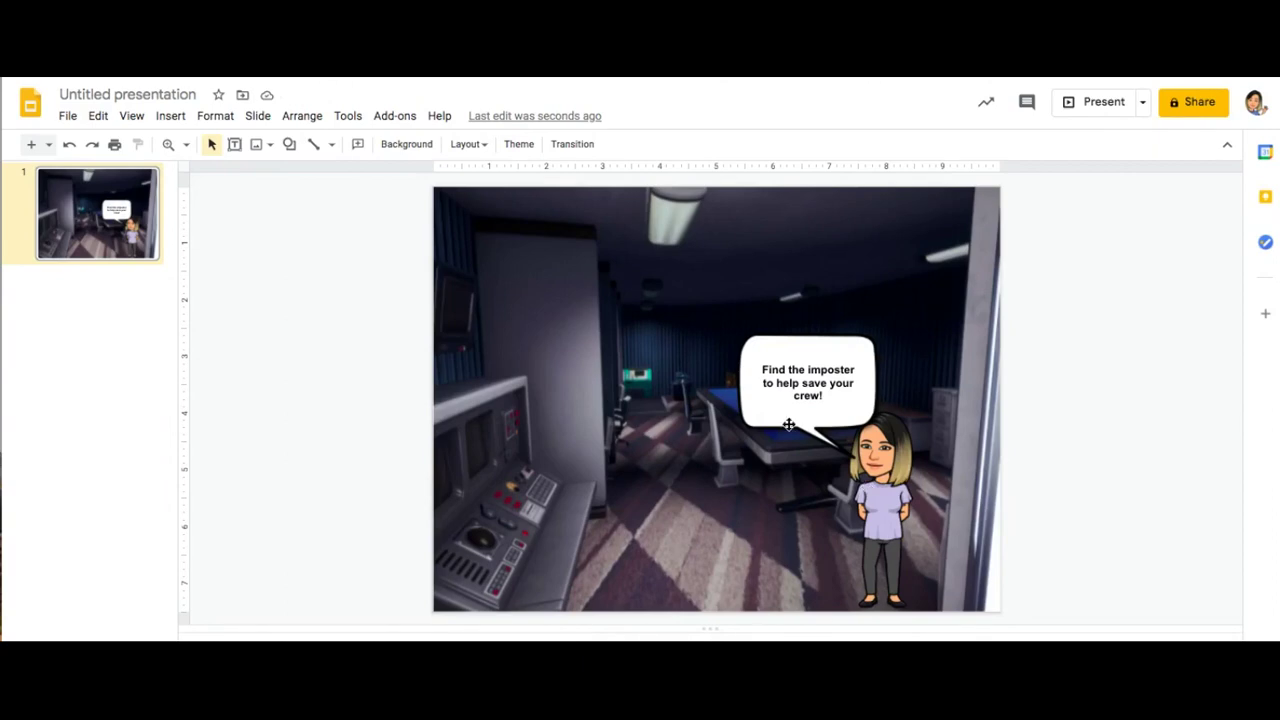
- Download the current room scene slide as a JPEG image
click(68, 116)
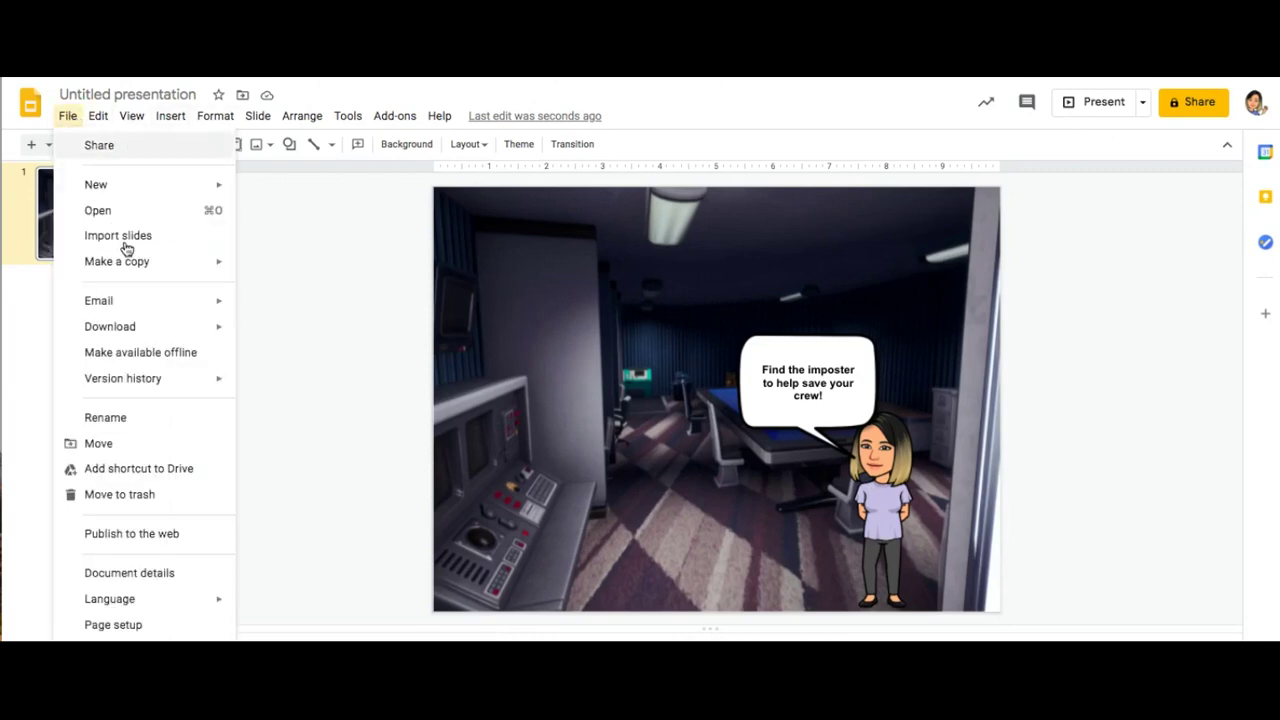
mouse_move(163, 335)
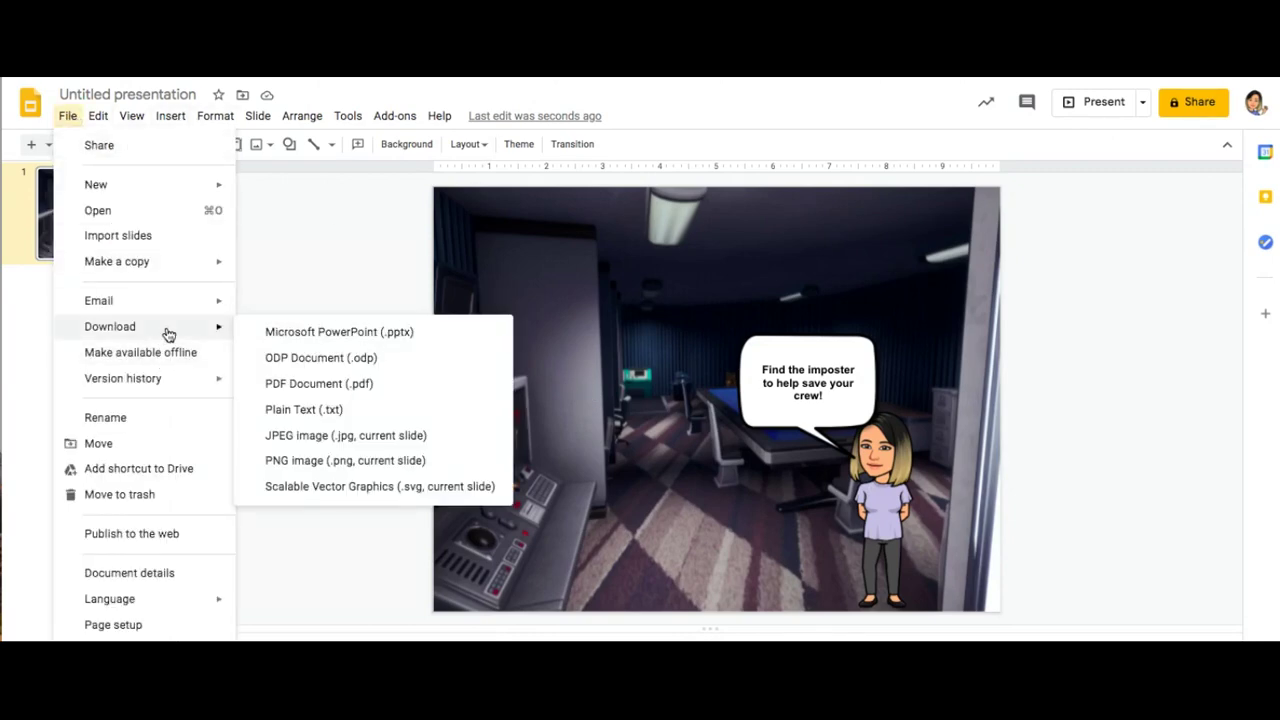
click(352, 445)
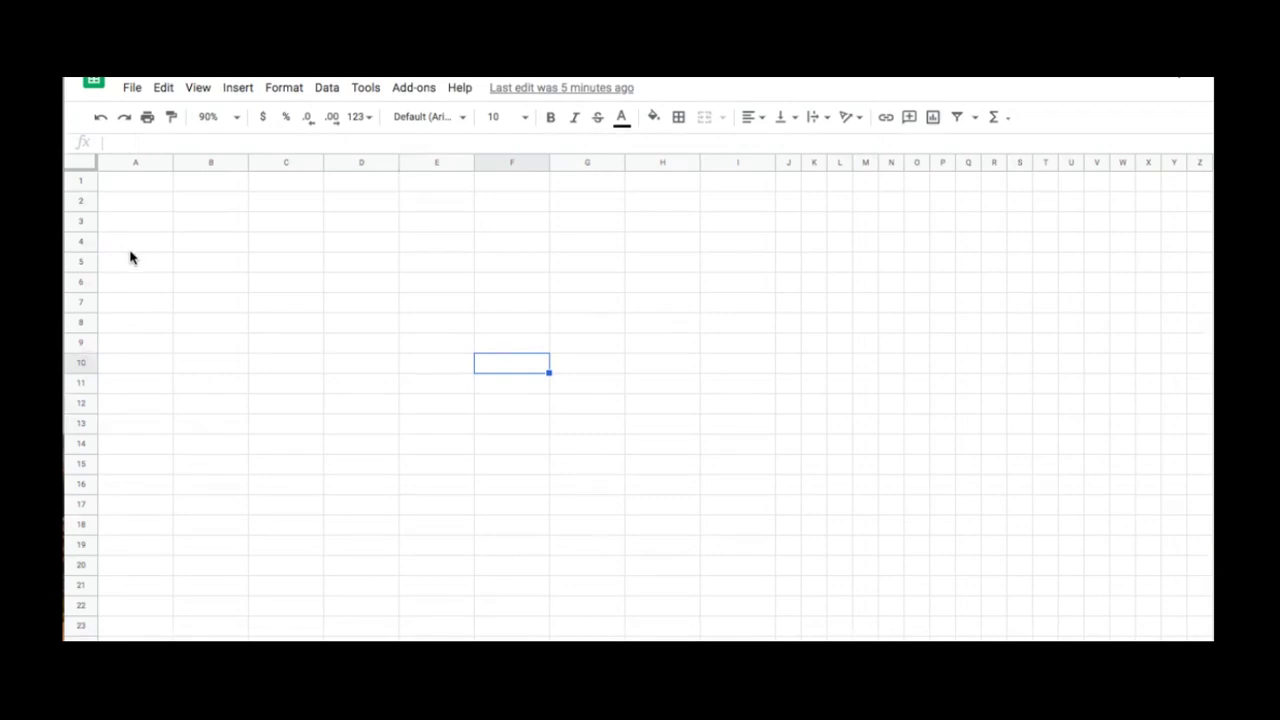
- Switch to the spreadsheet, merge cells A4:H23 and insert the downloaded room scene as an image in that cell
drag(129, 251, 651, 635)
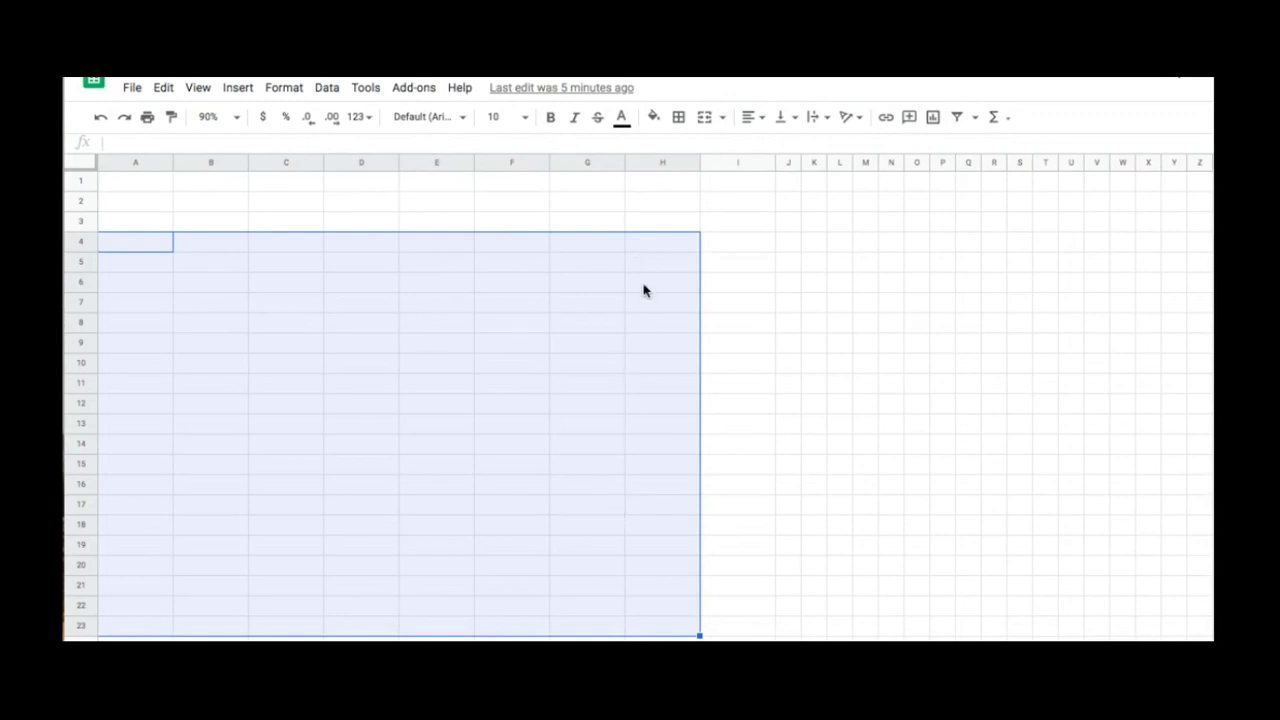
click(705, 119)
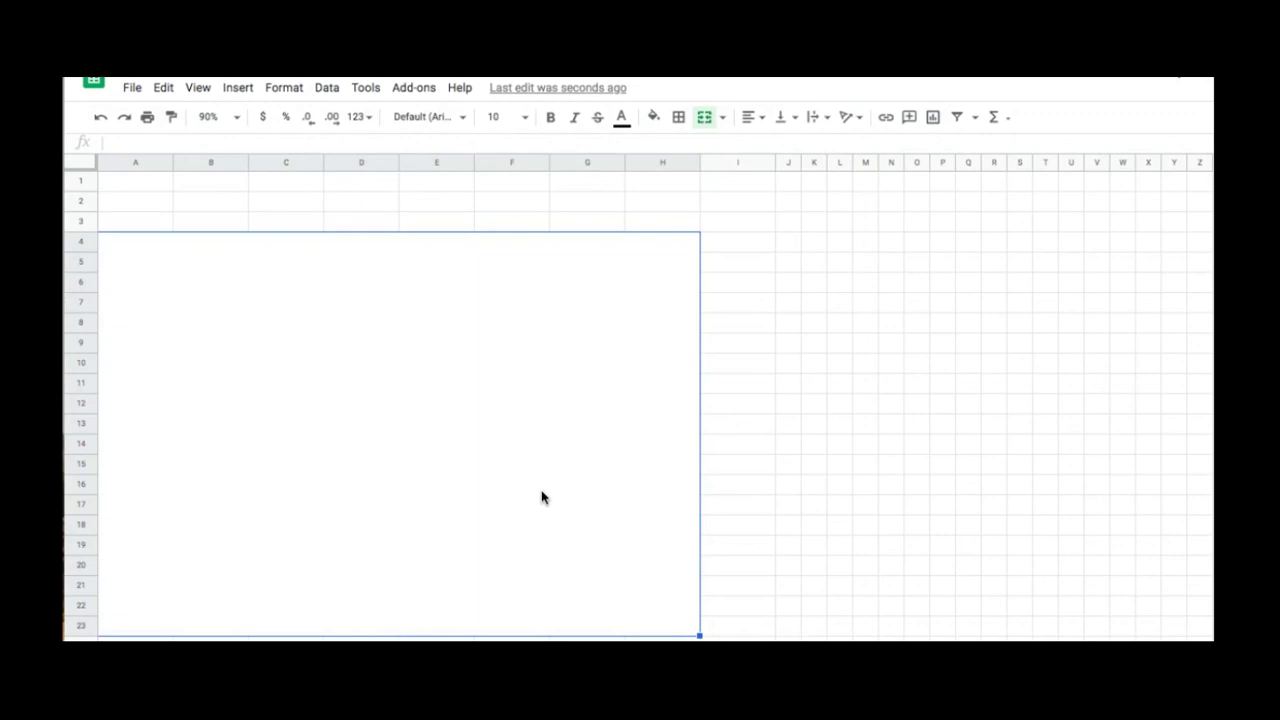
click(236, 90)
mouse_move(297, 348)
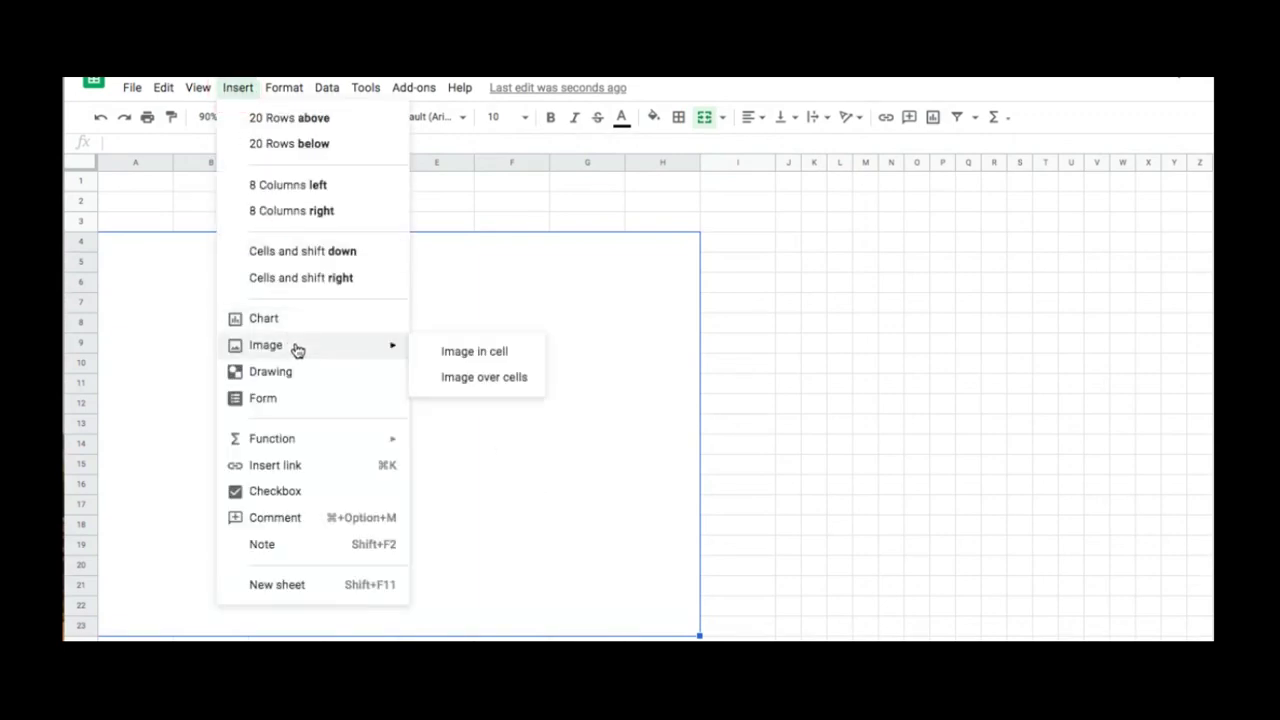
click(466, 352)
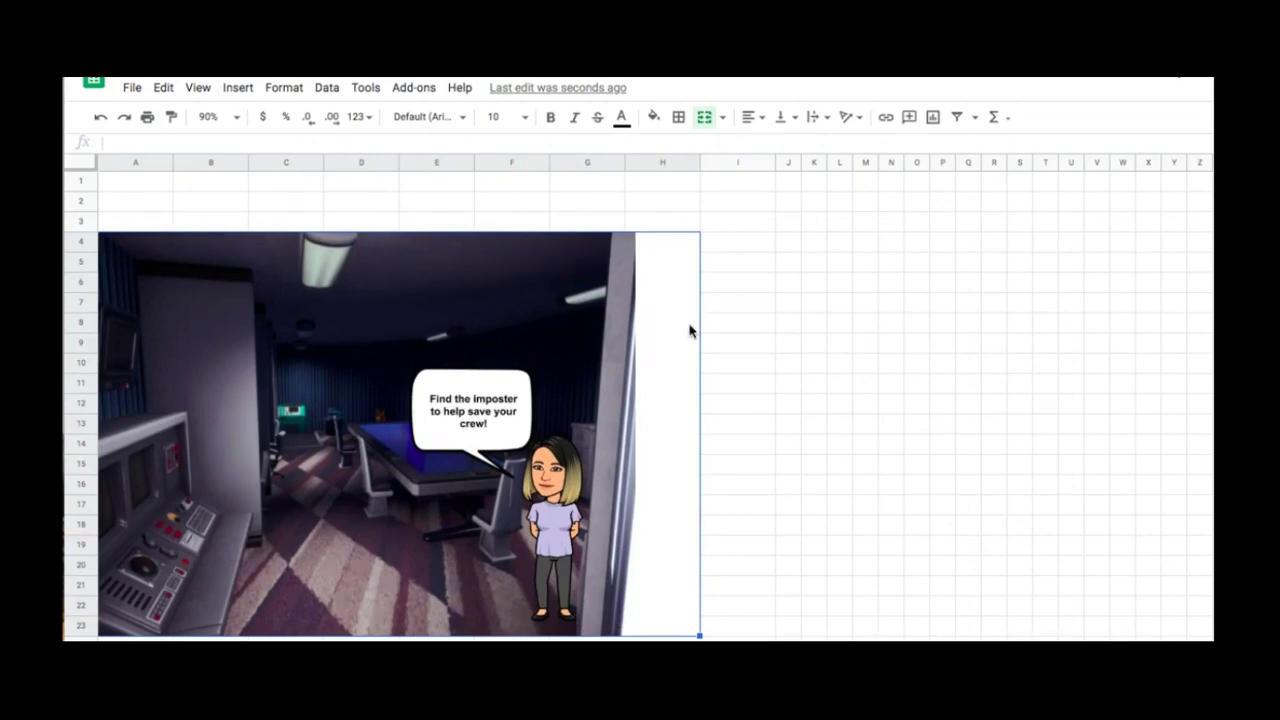
- Extend the merged picture cell down through row 24 and centre the room scene horizontally in it
scroll(713, 521, down, 1)
scroll(713, 521, down, 1)
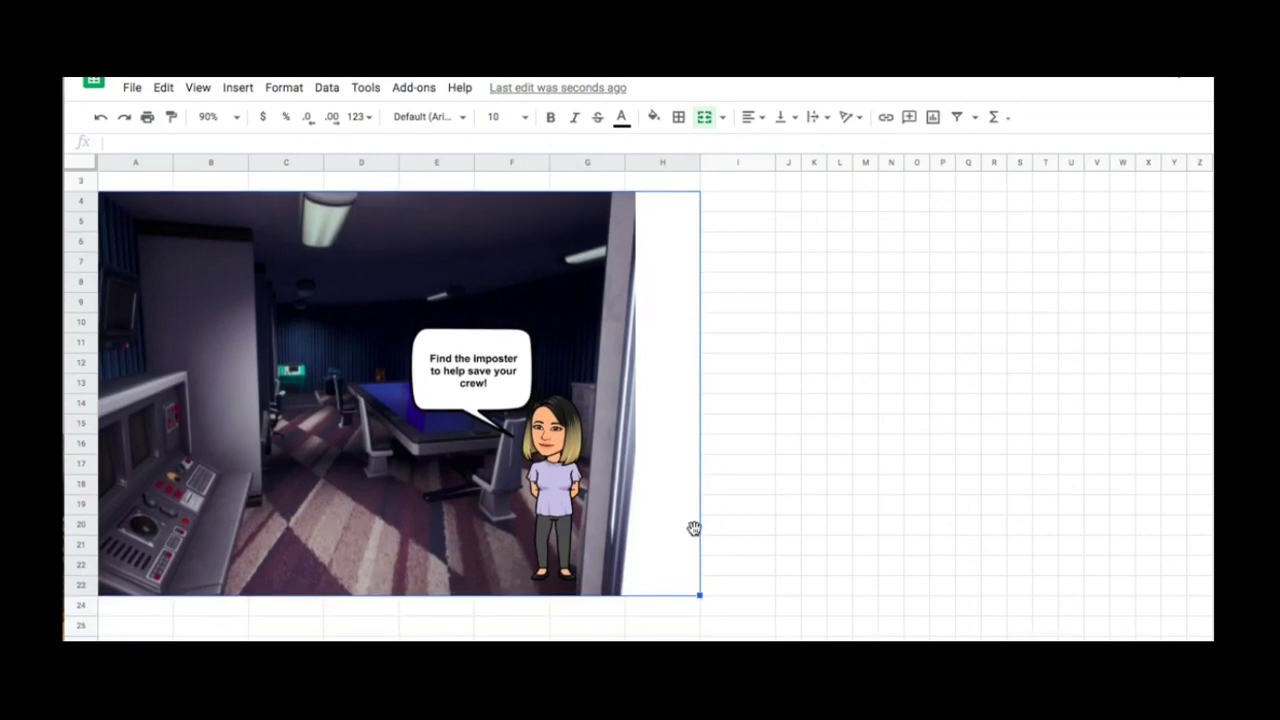
click(657, 594)
drag(657, 594, 677, 616)
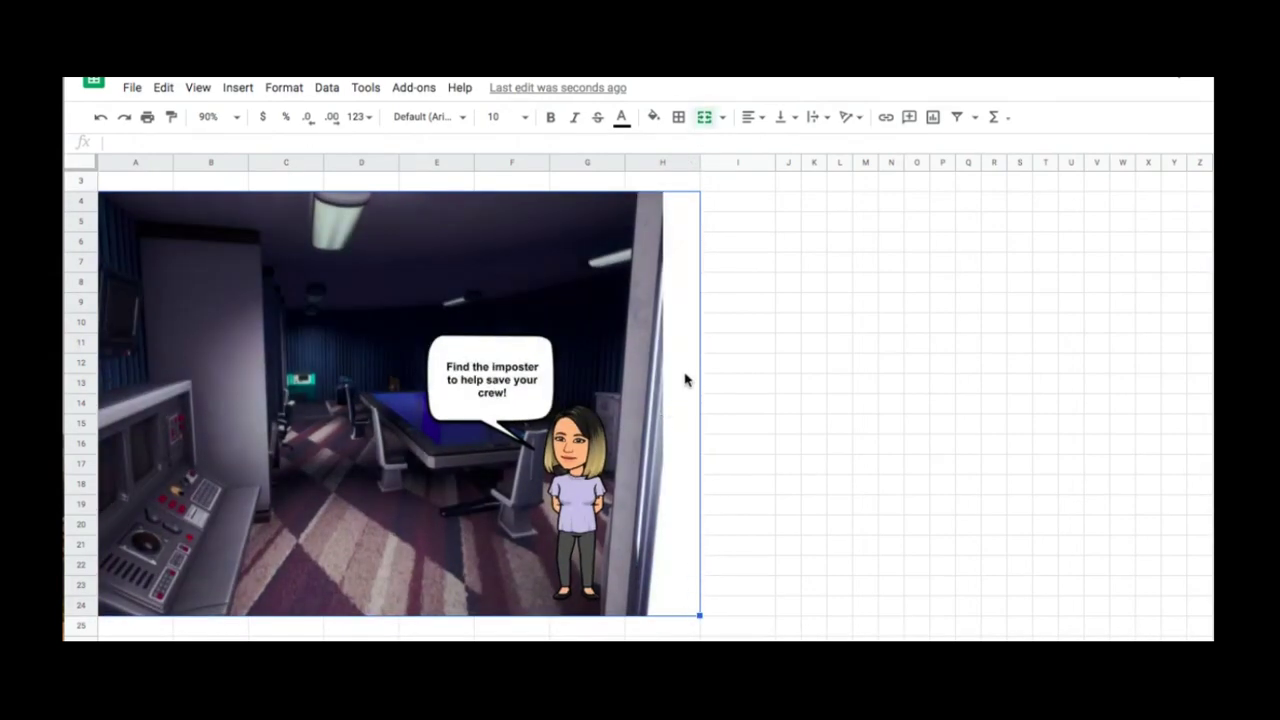
click(750, 117)
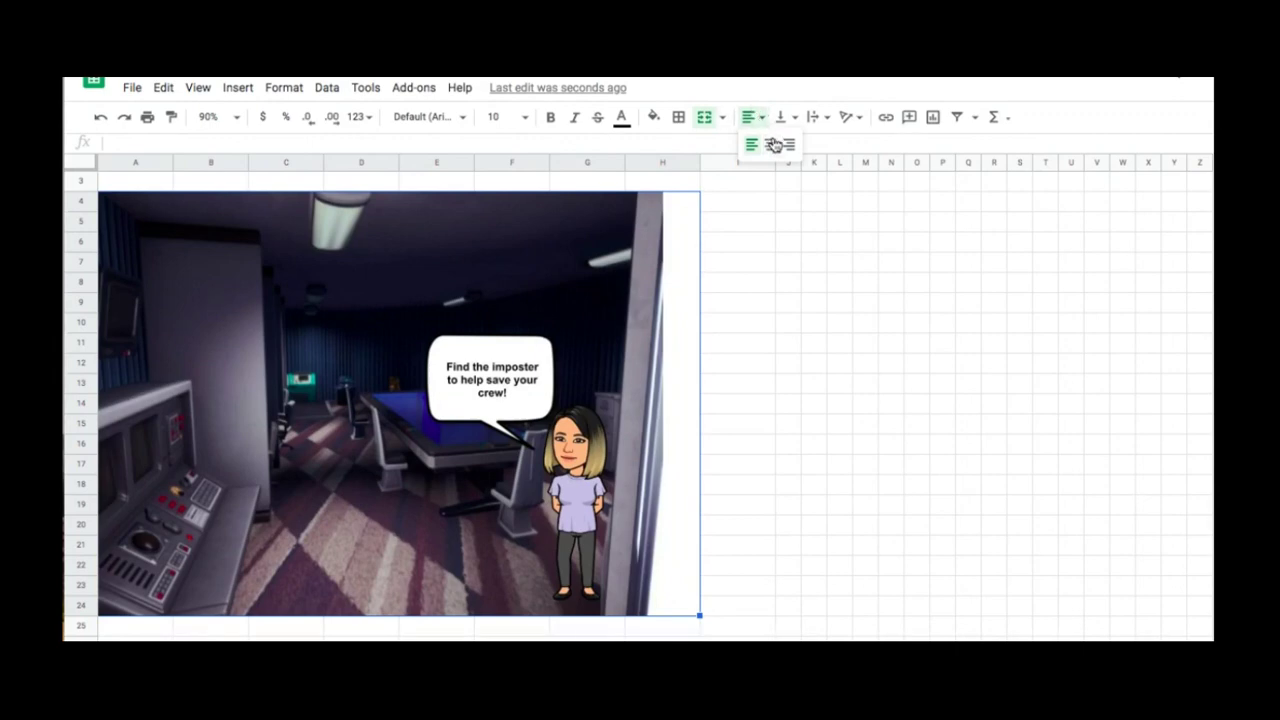
click(771, 144)
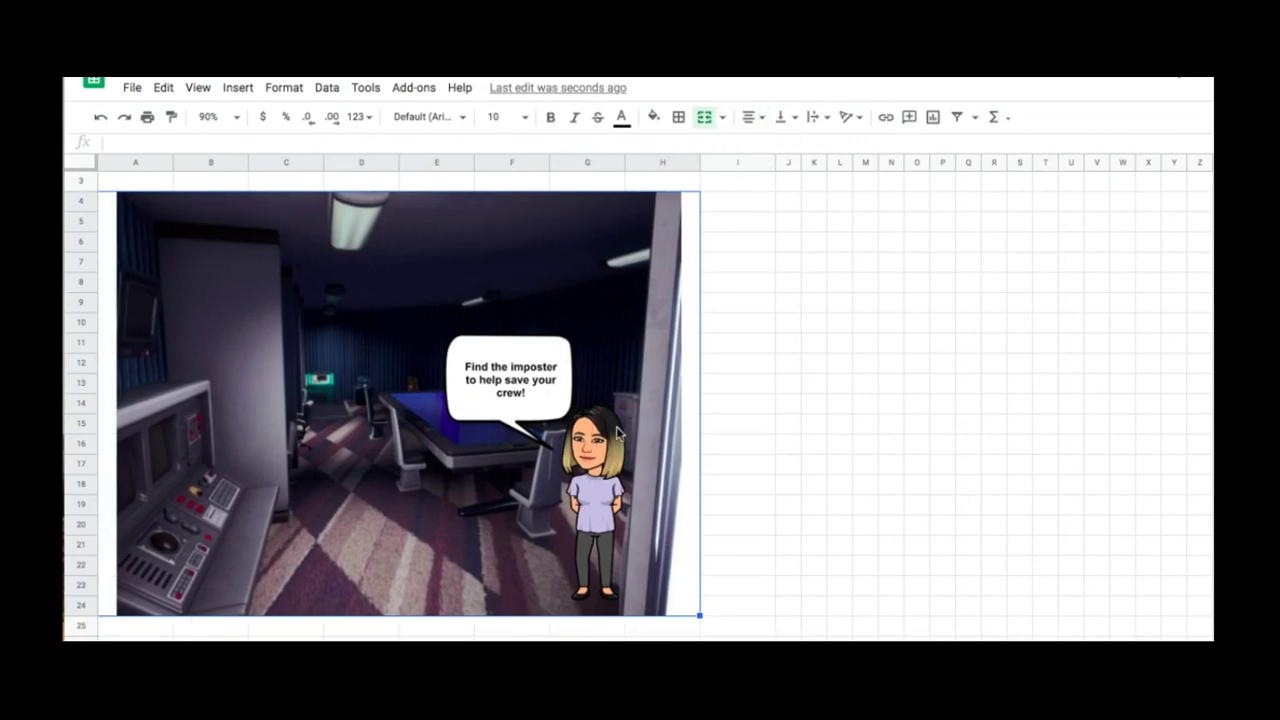
- Merge cells A1:H1 and add the title "Find the Imposter!" in larger bold text, centred horizontally
scroll(618, 433, up, 1)
drag(135, 181, 666, 189)
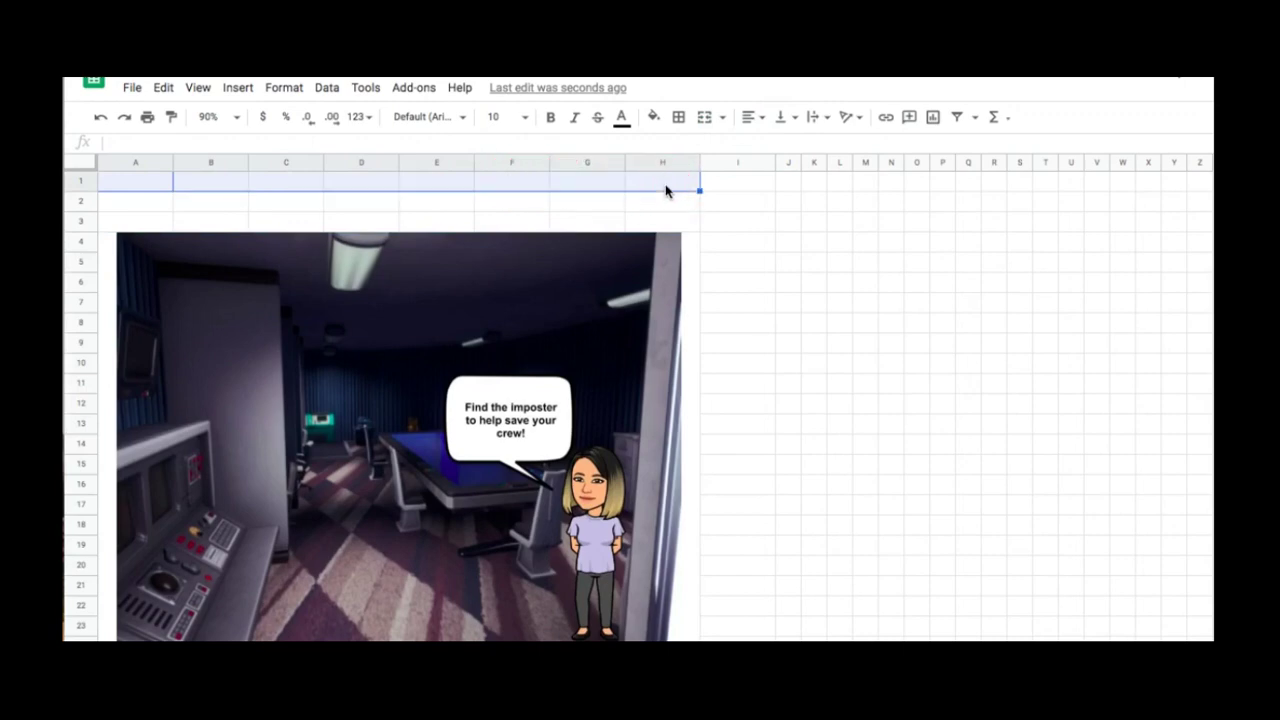
click(704, 118)
text(Find the Imposter!)
click(752, 117)
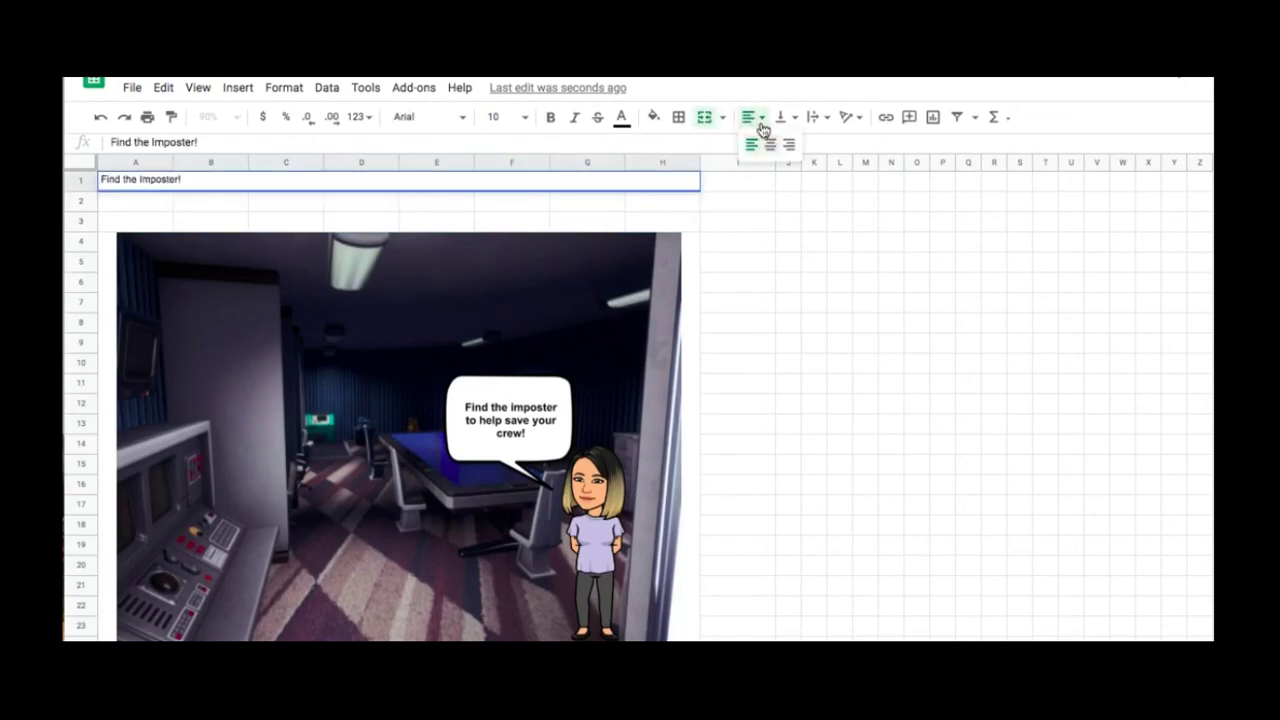
click(769, 143)
click(752, 117)
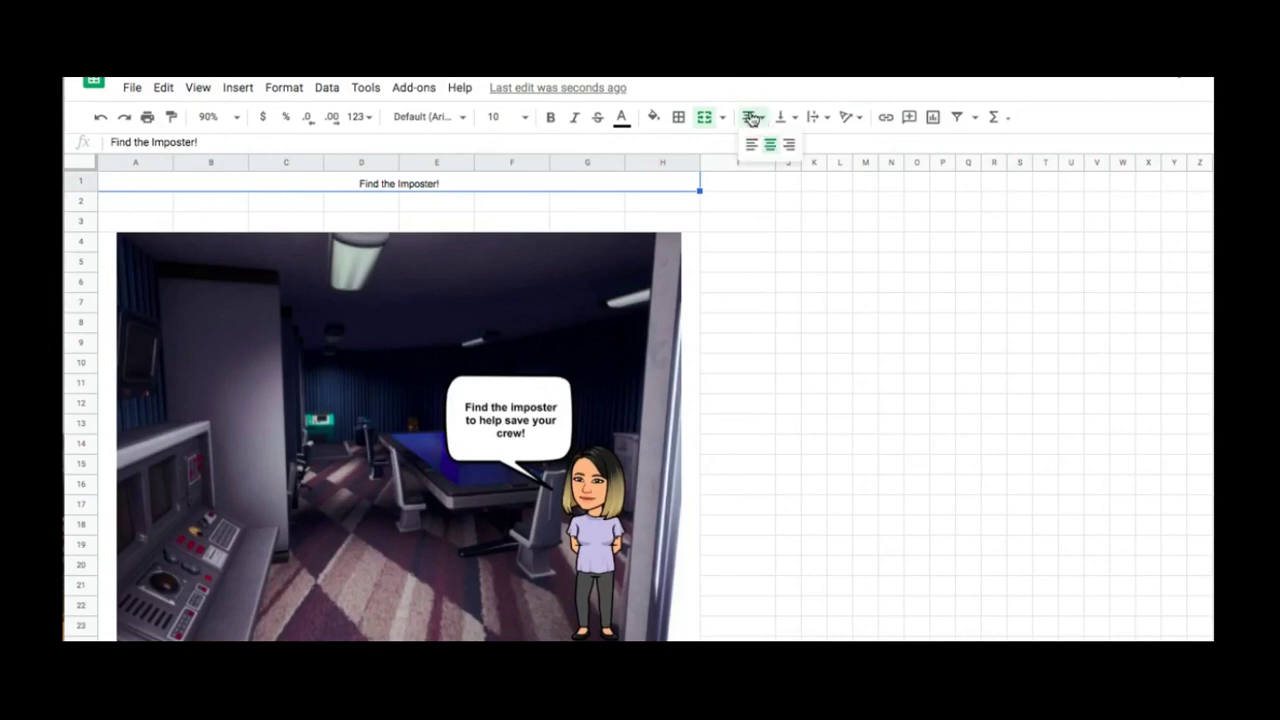
click(769, 143)
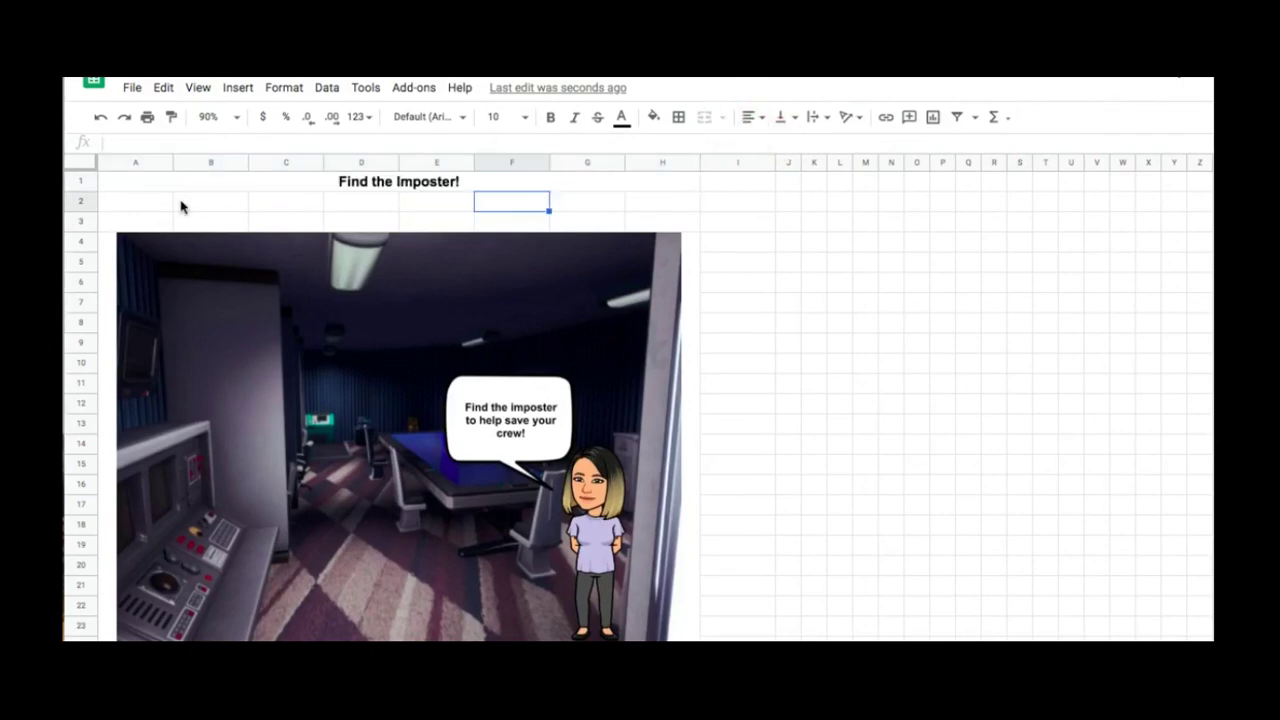
- Merge cells A2:H3 and add centred, wrapped instructions on solving the hidden clues and entering the answers as codes
drag(163, 200, 680, 223)
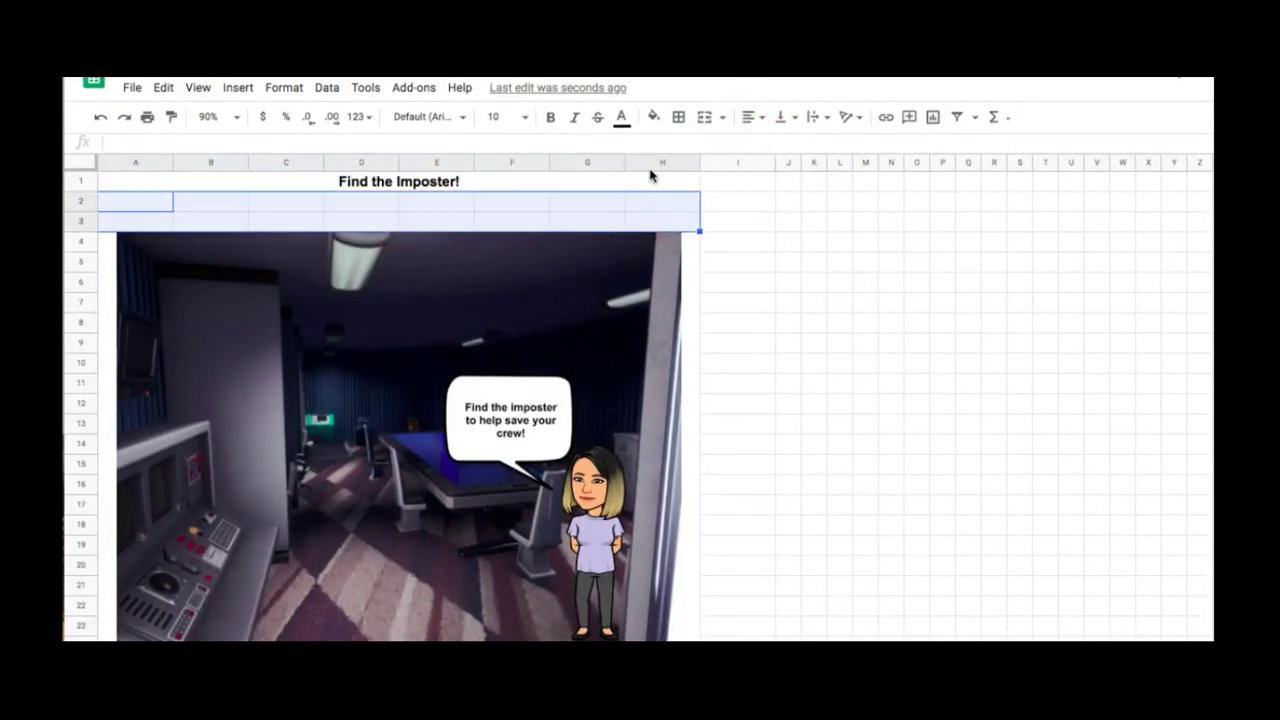
click(744, 117)
click(788, 444)
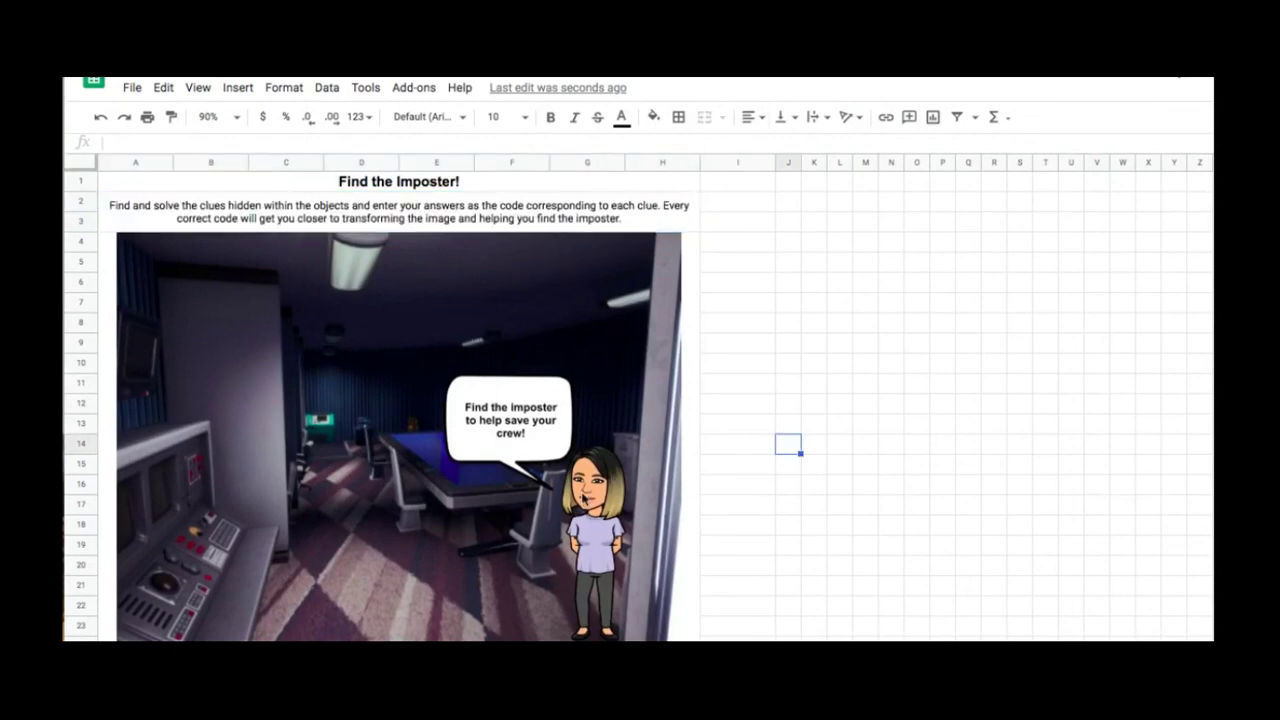
- Start a new drawing in the sheet and draw a roughly square text box about 2.3 inches wide near its centre
click(400, 440)
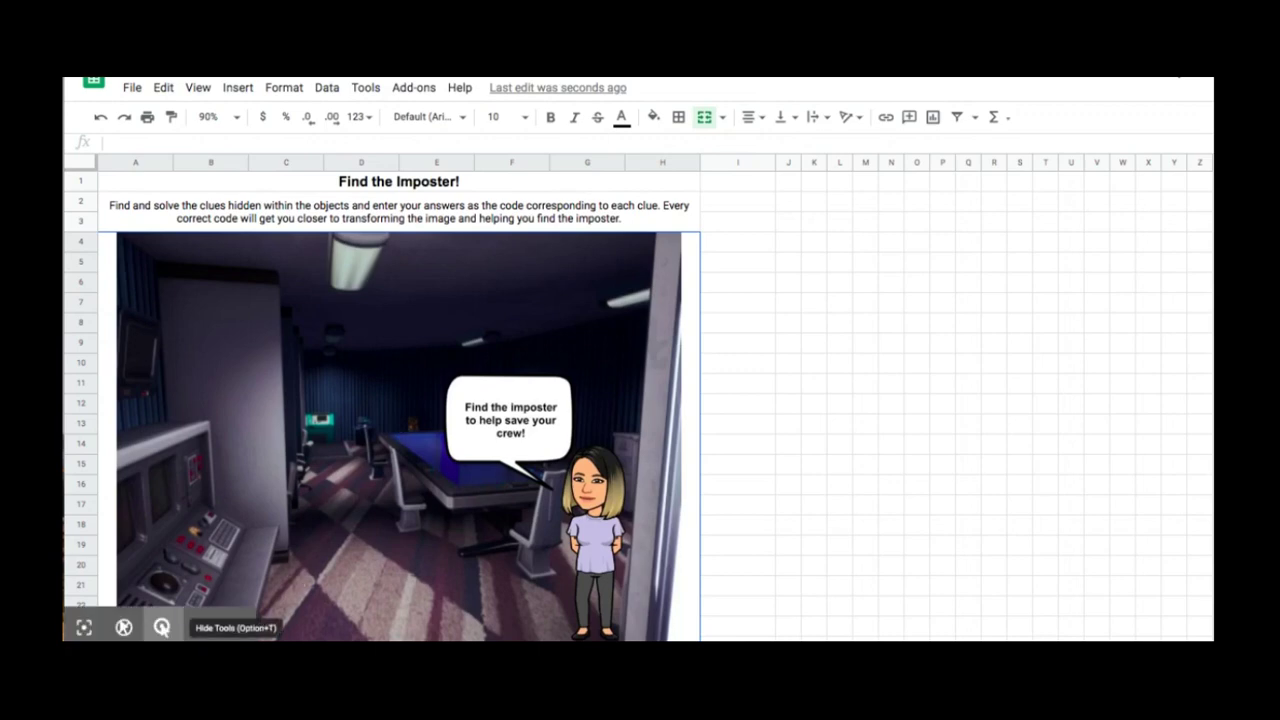
click(238, 88)
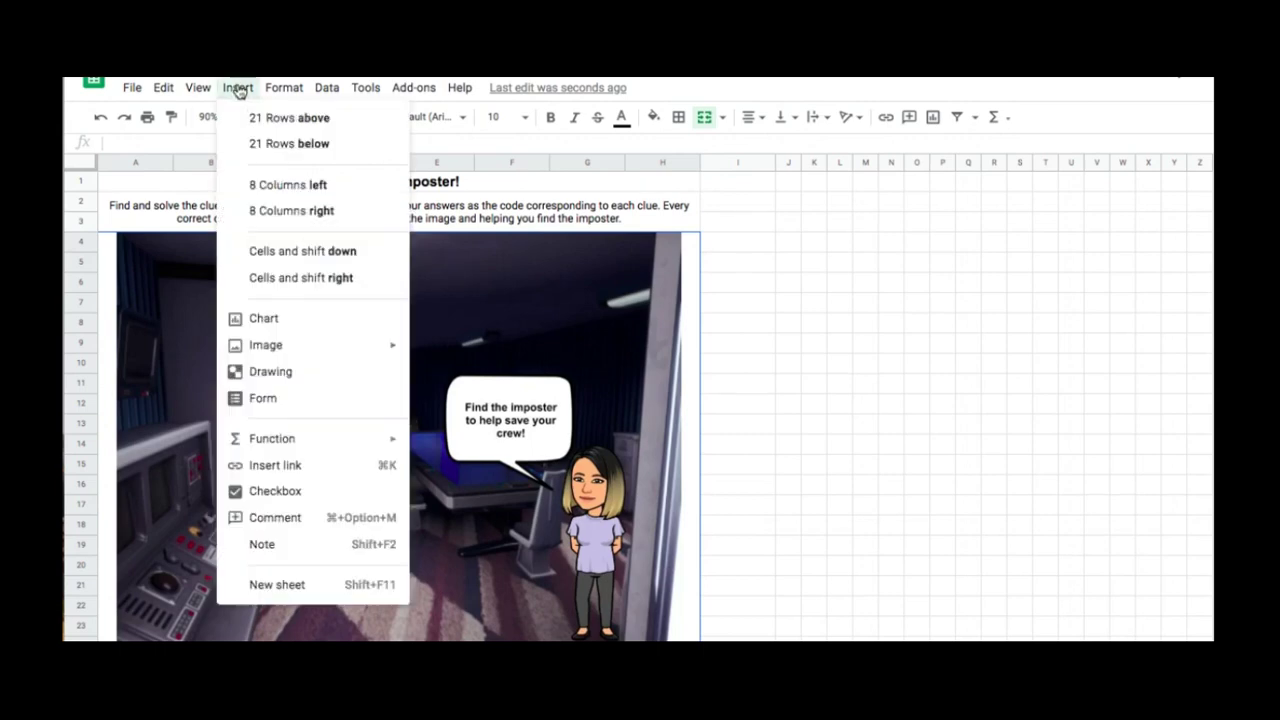
click(290, 373)
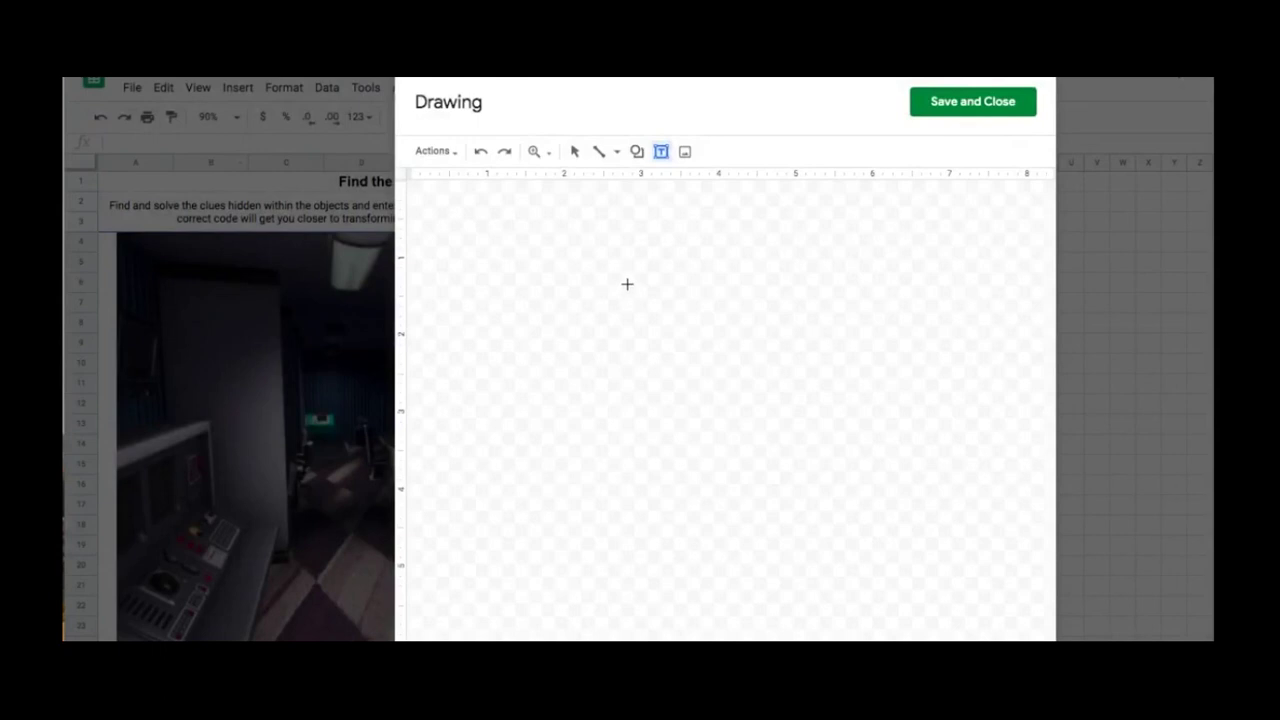
drag(622, 279, 803, 455)
click(655, 190)
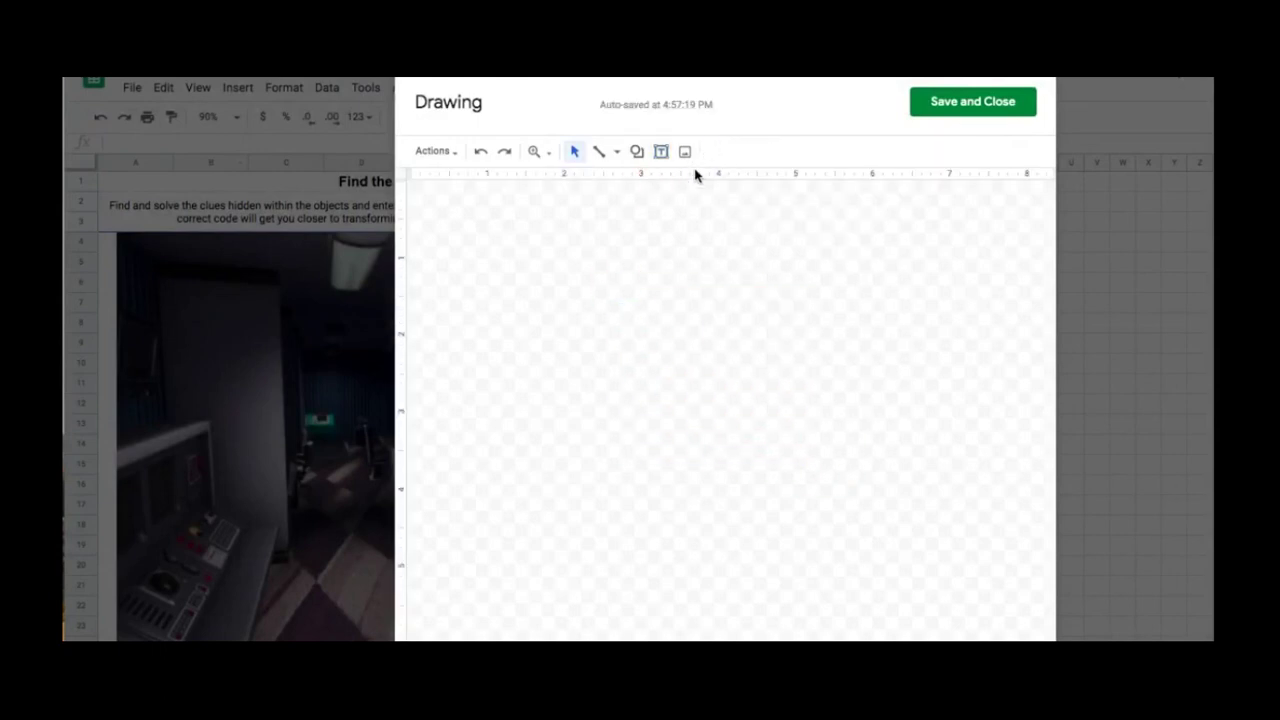
- Give the text box a white fill and black border, and enter the text "Put your clue here"
click(666, 349)
click(715, 151)
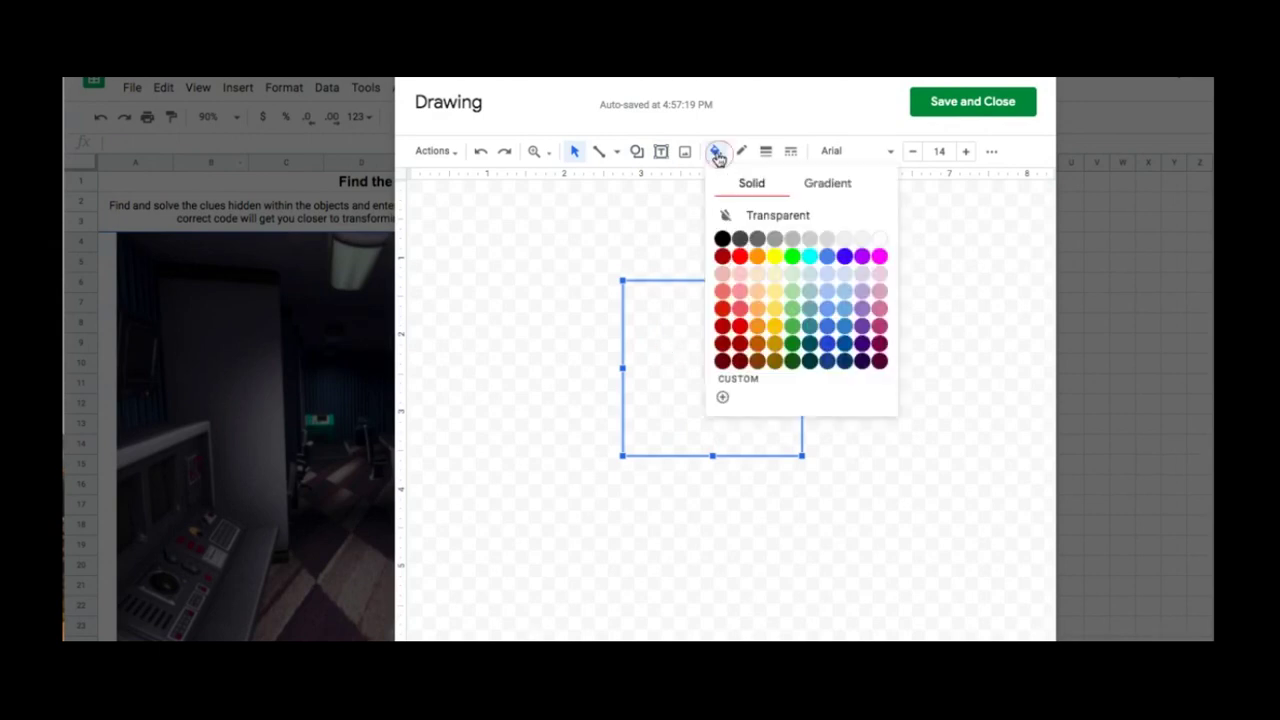
click(877, 237)
text(Put your clue here)
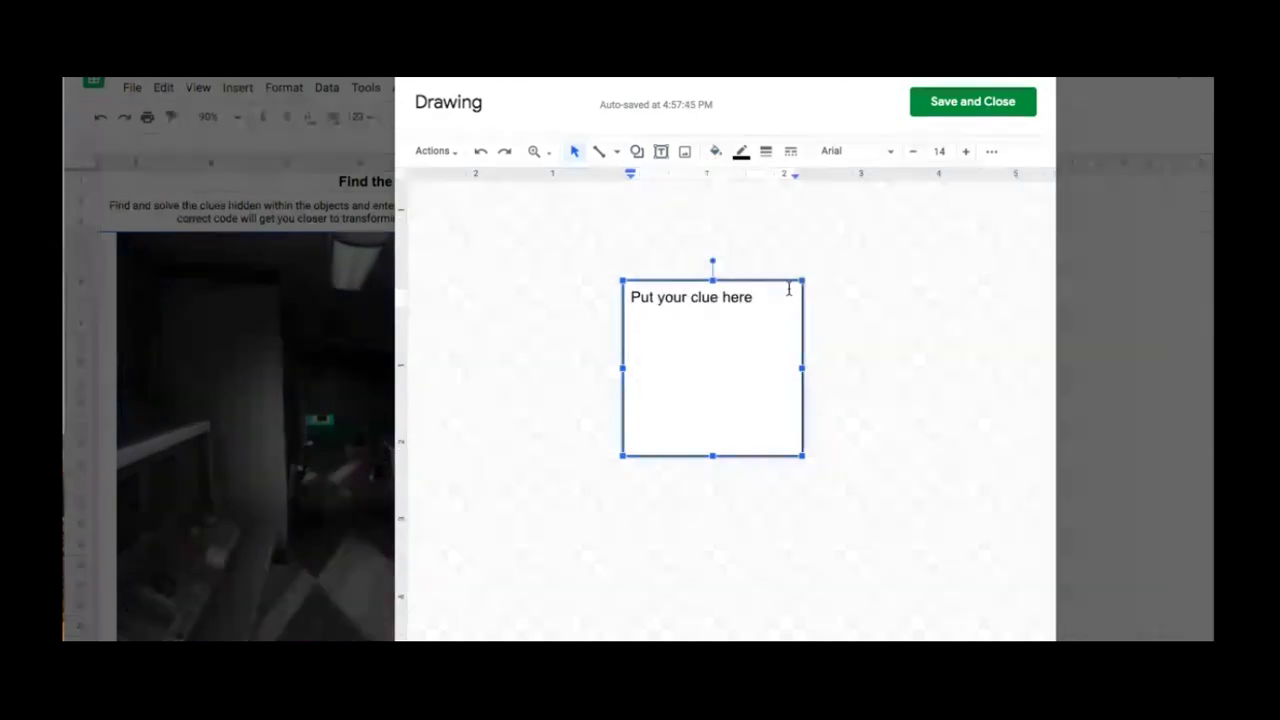
click(575, 373)
click(557, 346)
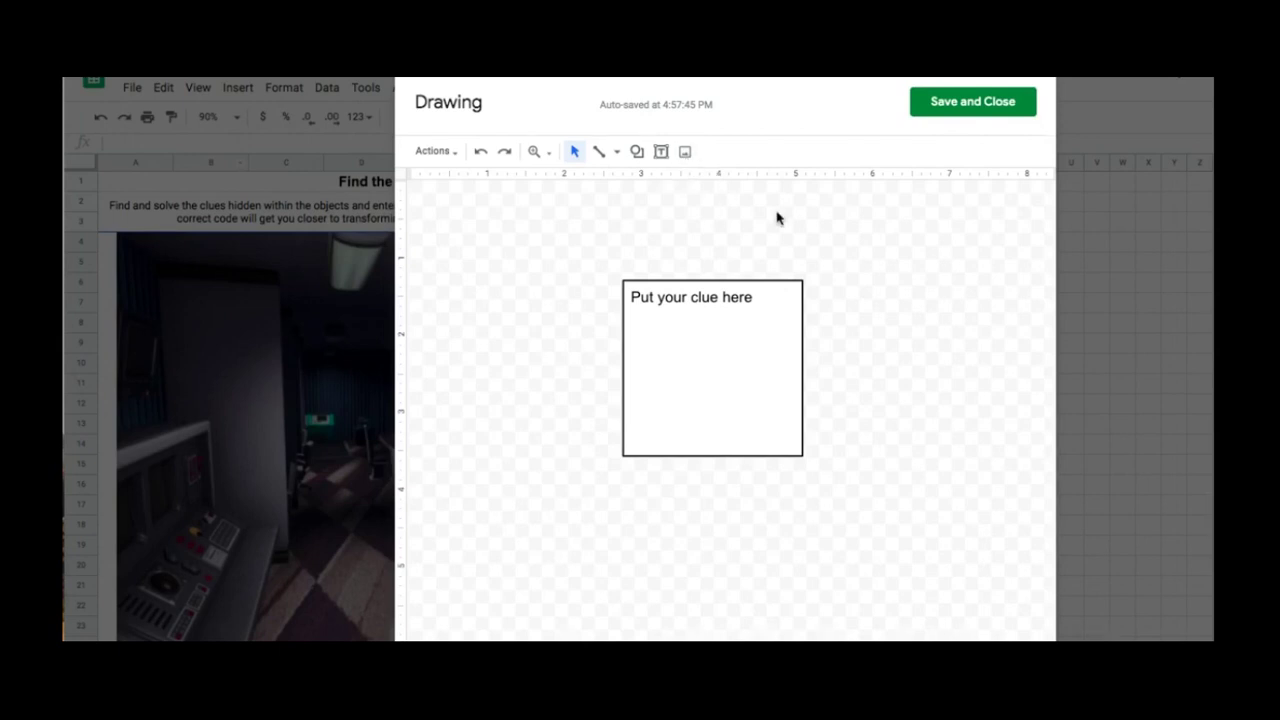
- Search for "among us" images to insert into the drawing
click(687, 158)
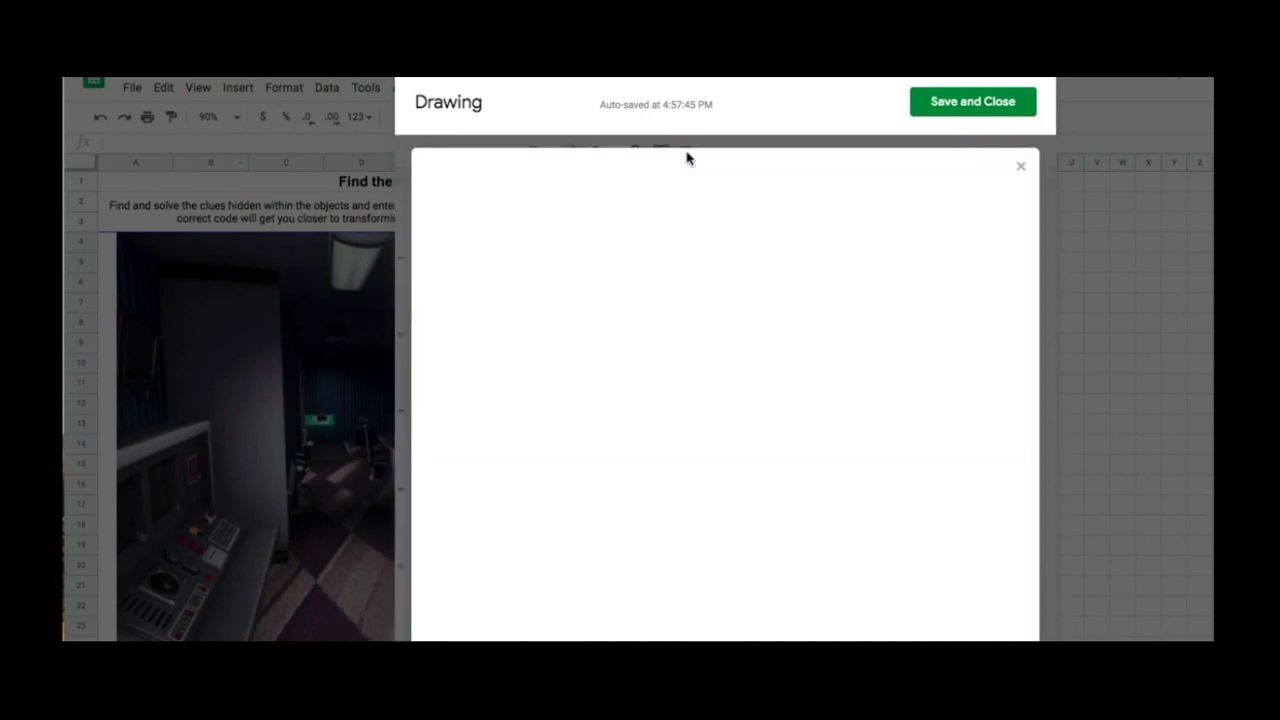
click(793, 220)
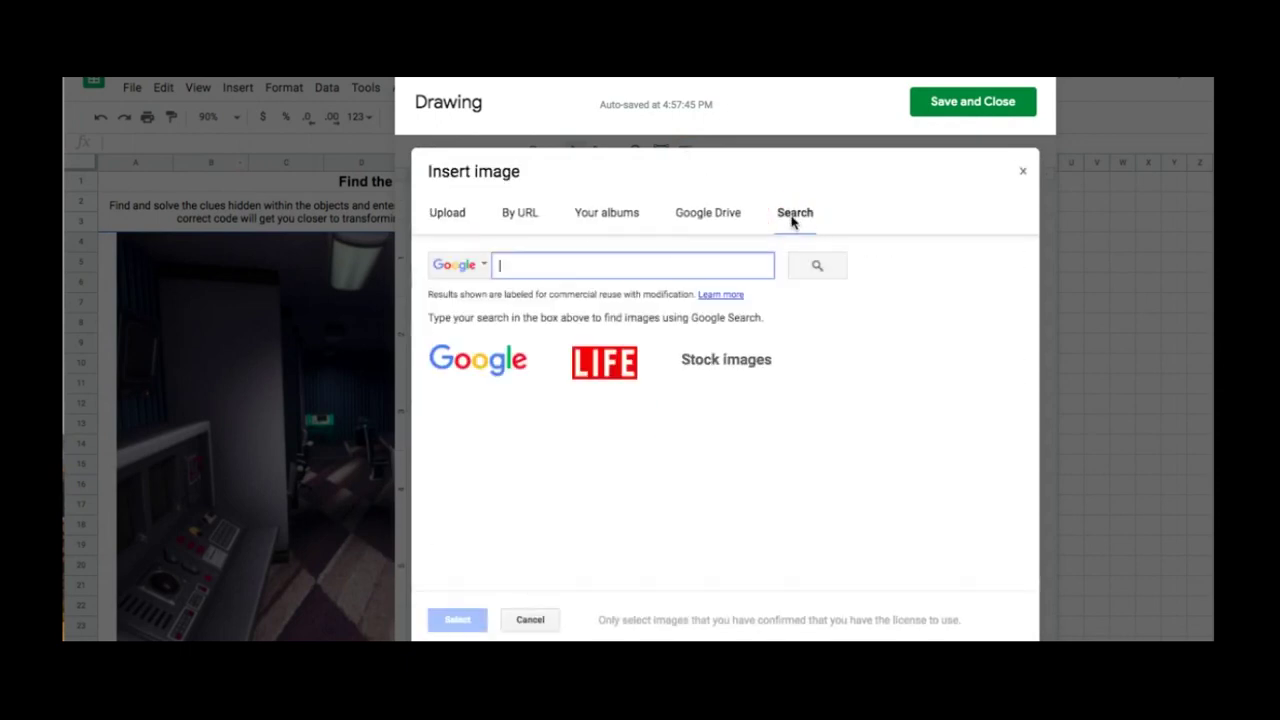
click(745, 269)
text(a)
key(BackSpace)
text(among us)
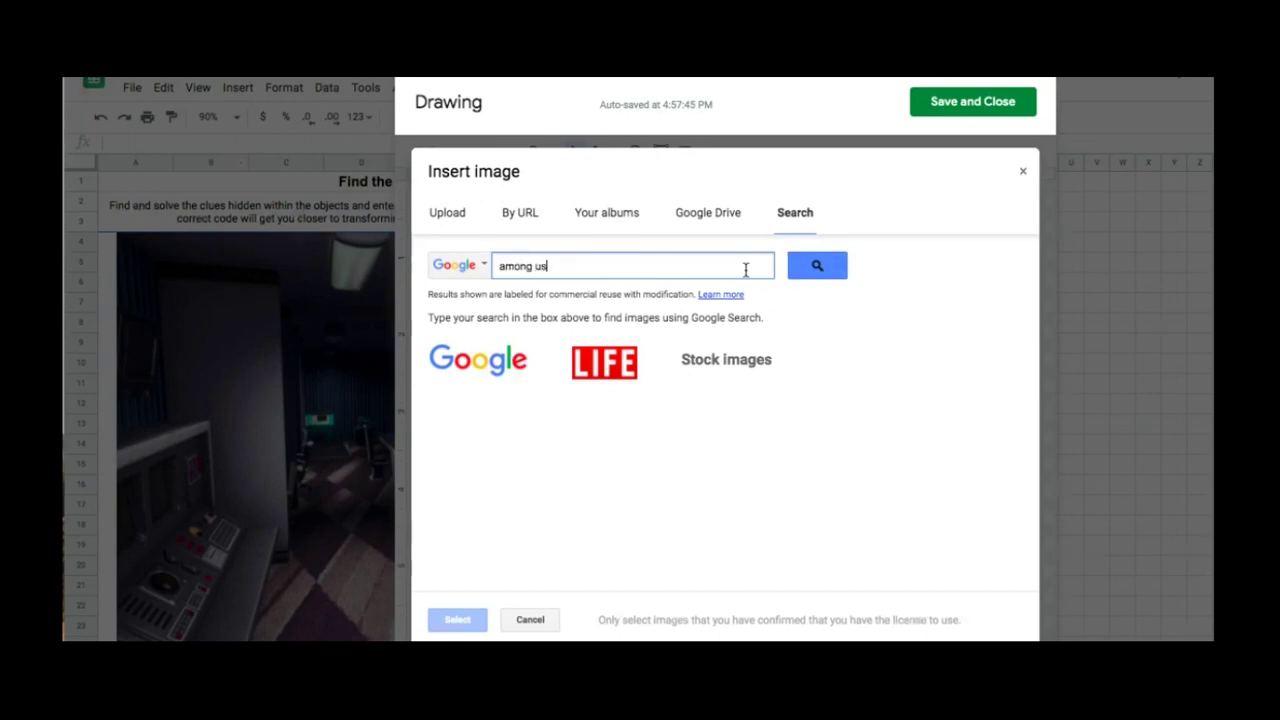
key(Return)
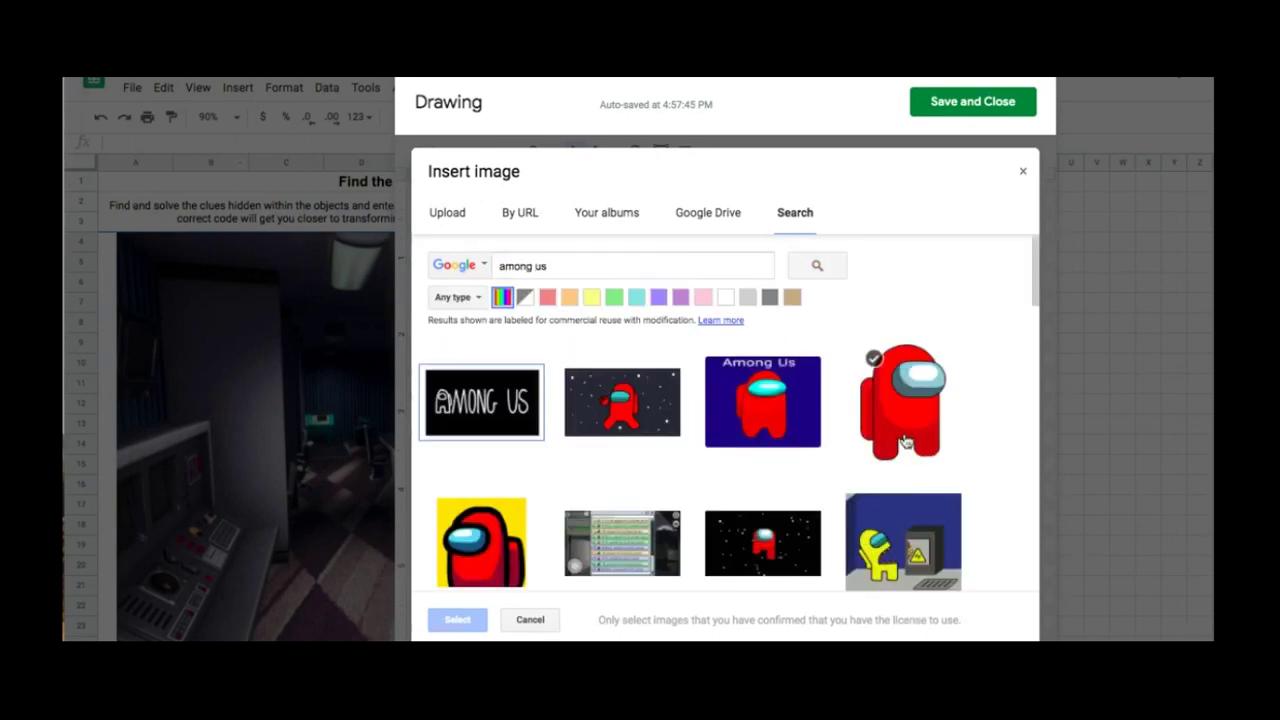
- Insert the standing red Among Us character on a plain background from the image results into the drawing
scroll(912, 440, down, 2)
scroll(908, 437, up, 2)
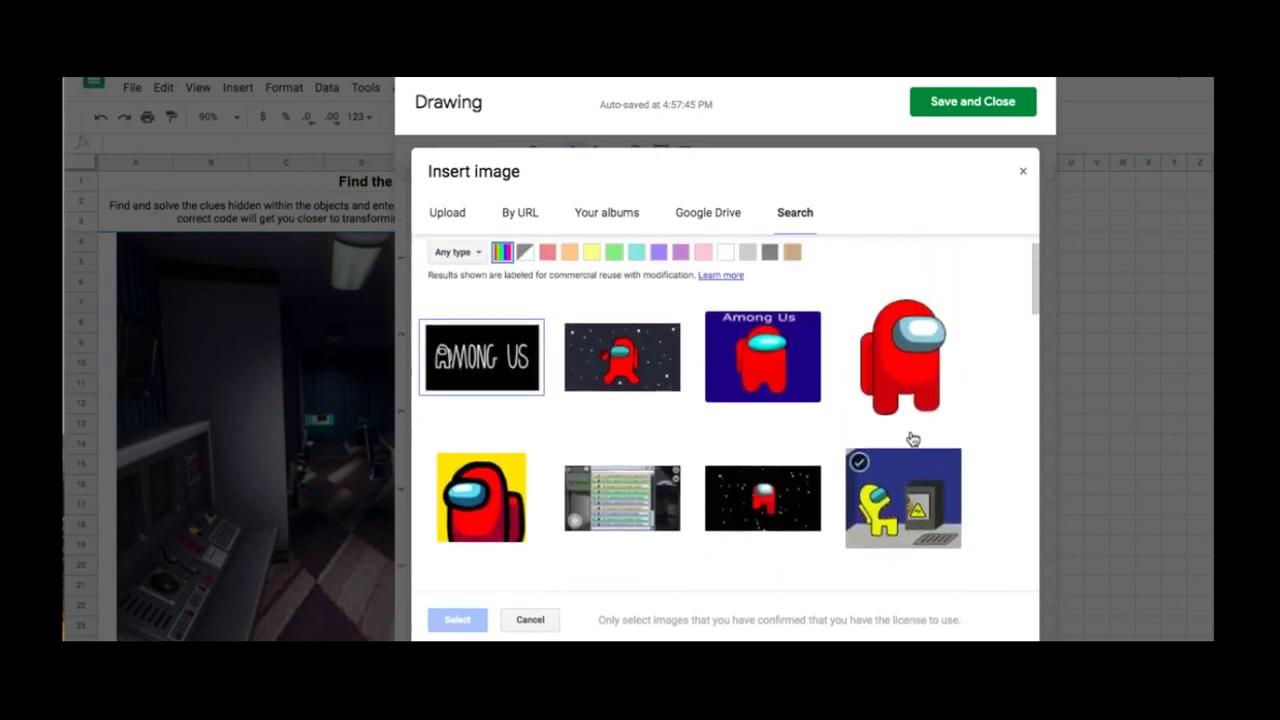
click(912, 394)
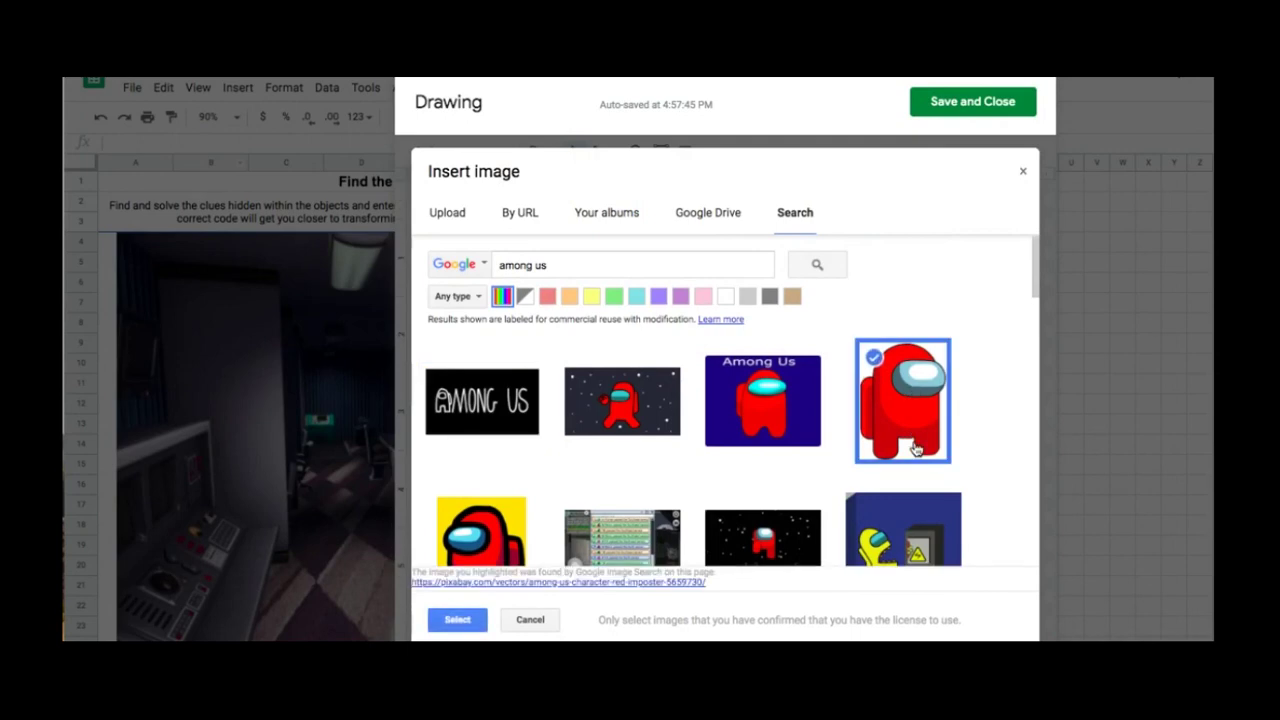
scroll(842, 465, down, 1)
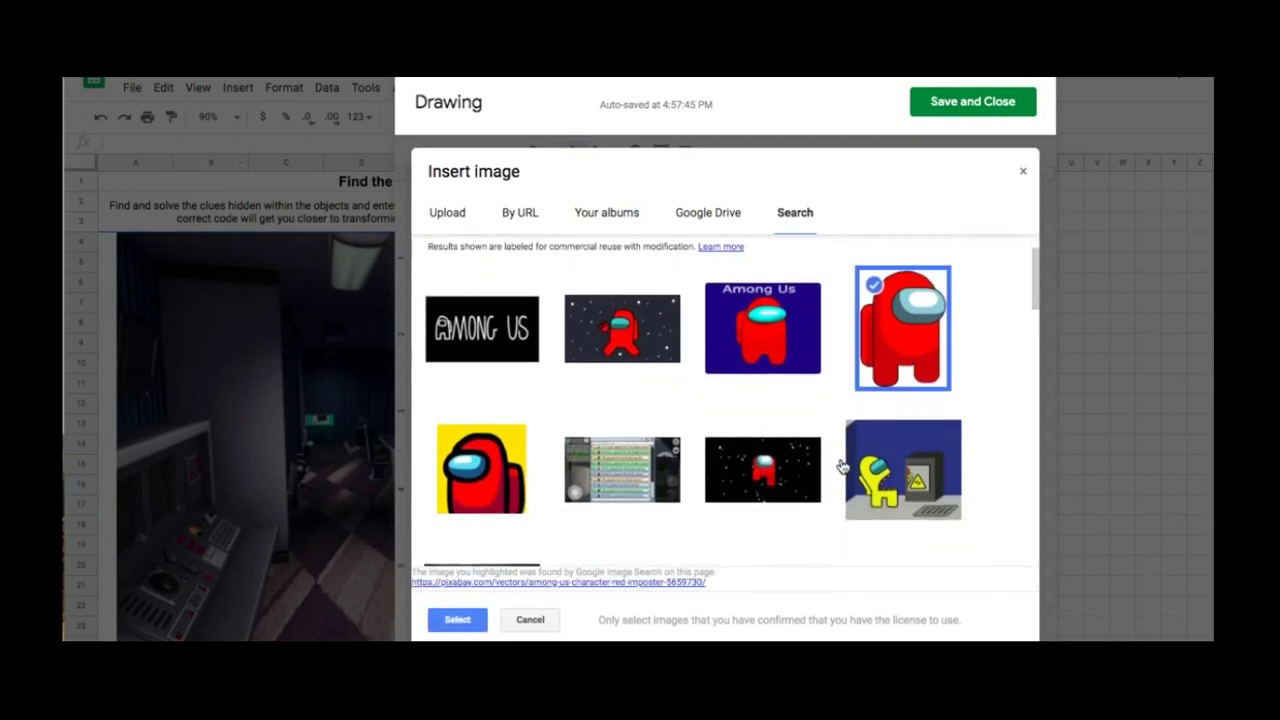
click(462, 619)
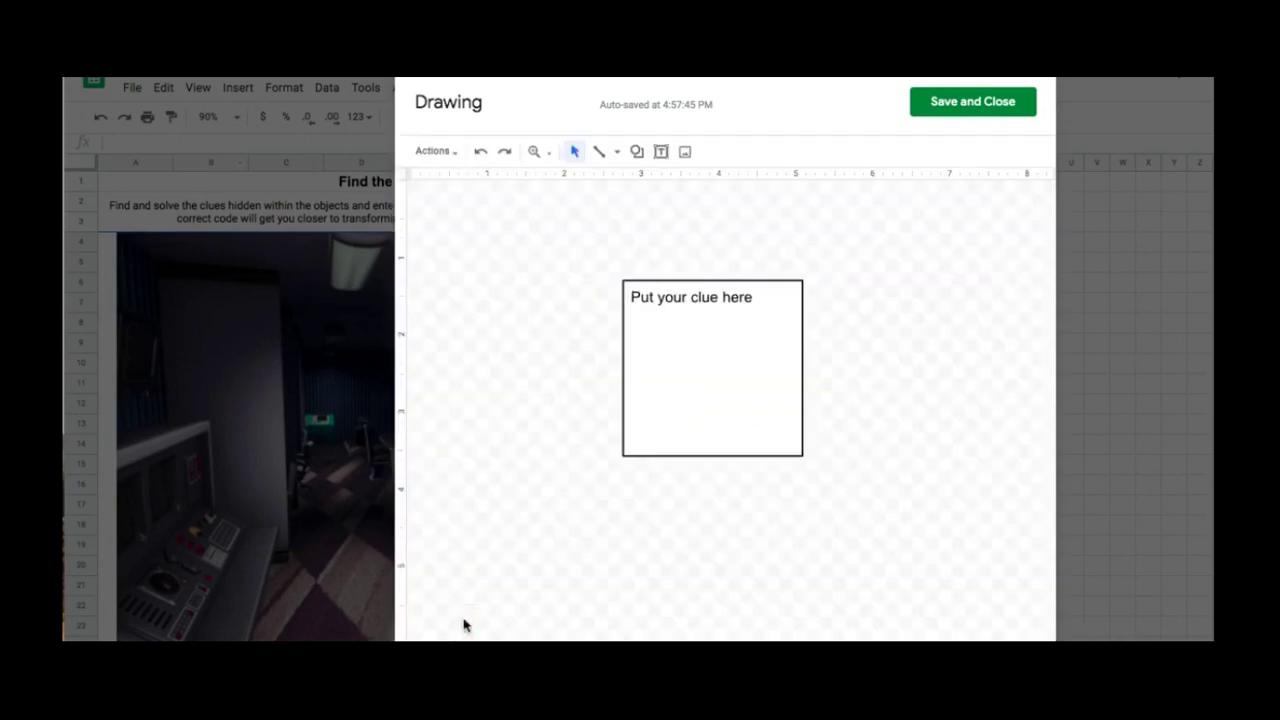
- Place the red character over the clue text box and enlarge it until it completely covers the box
drag(931, 411, 717, 436)
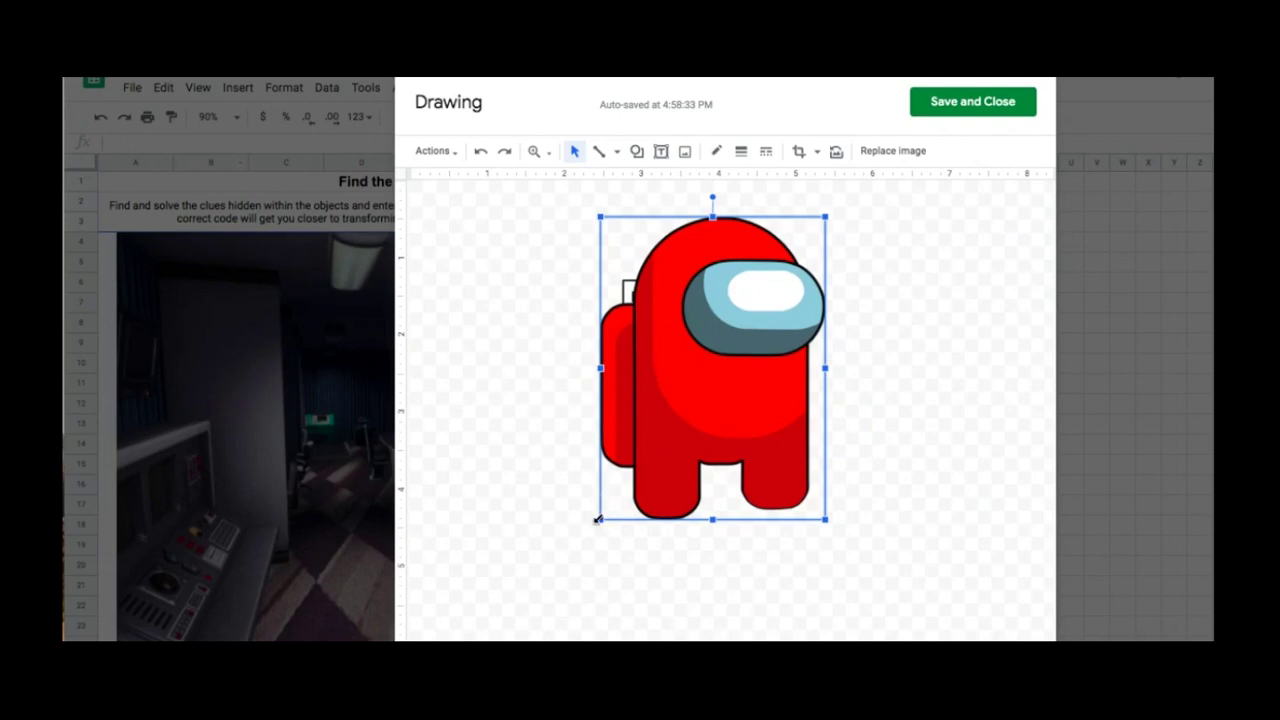
drag(598, 519, 552, 583)
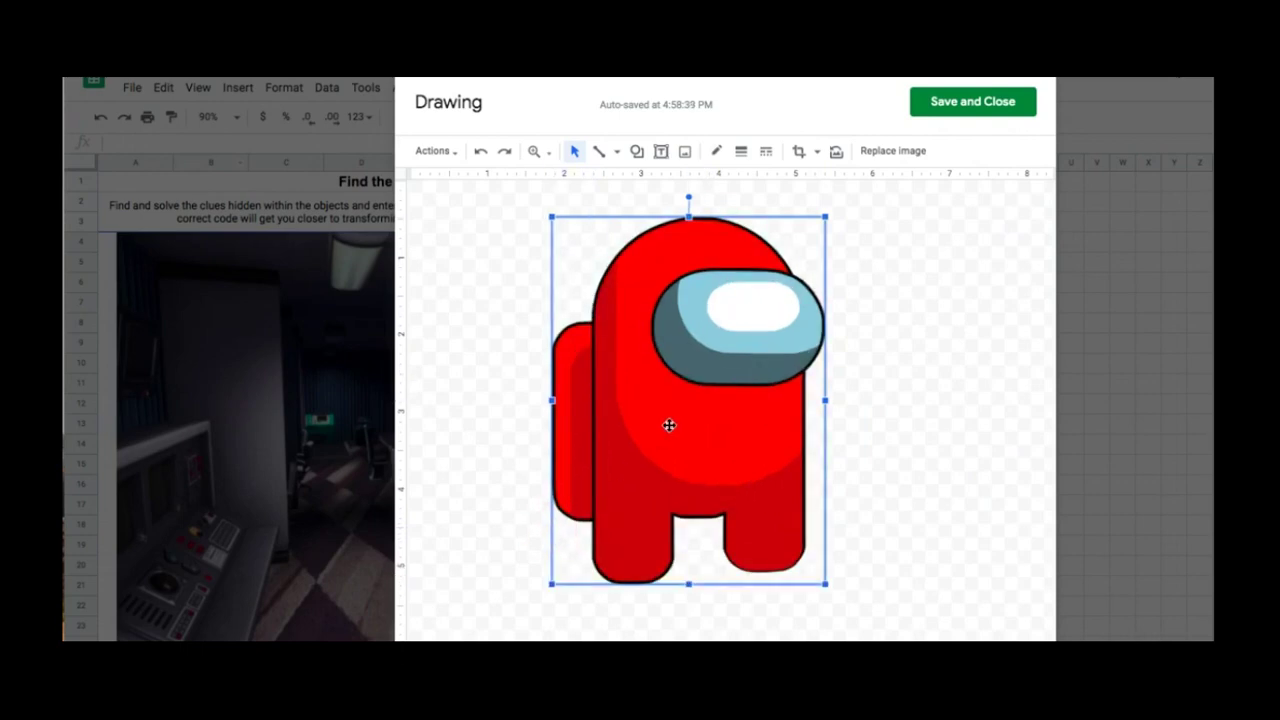
drag(677, 423, 685, 417)
click(937, 395)
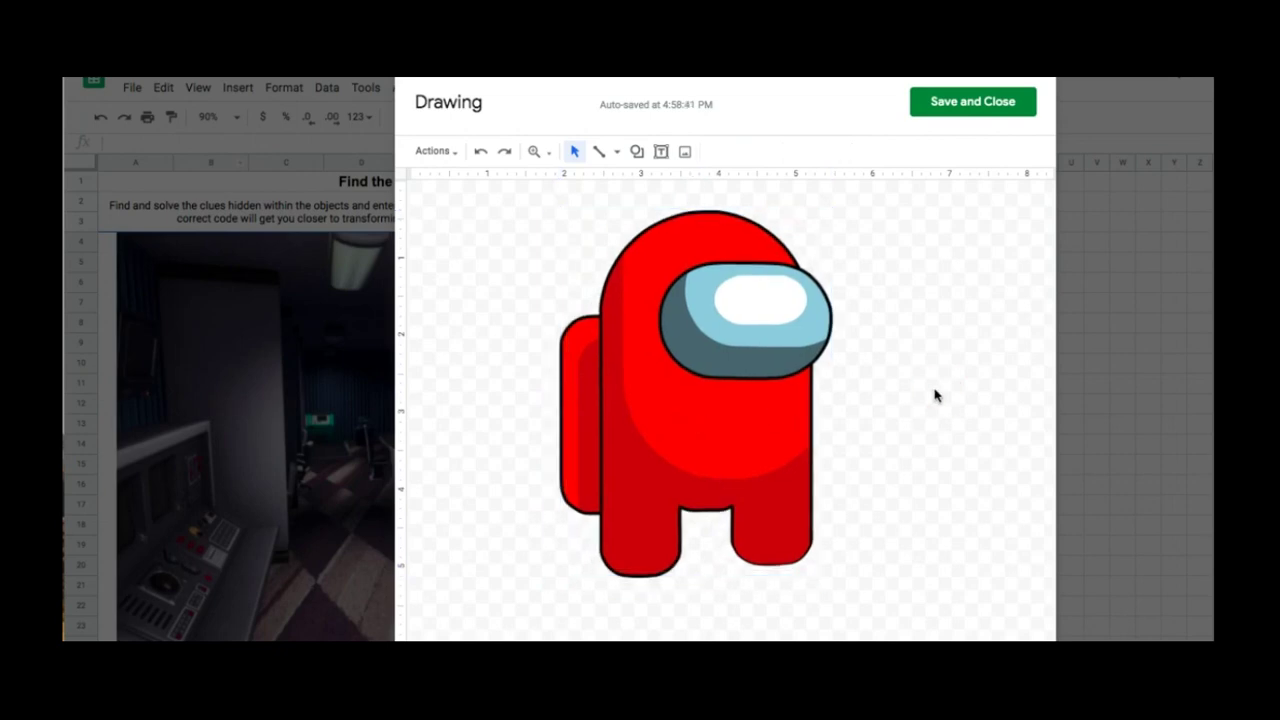
- Save the drawing into the sheet and shrink the red character to roughly two-thirds size on the floor of the room scene
click(949, 104)
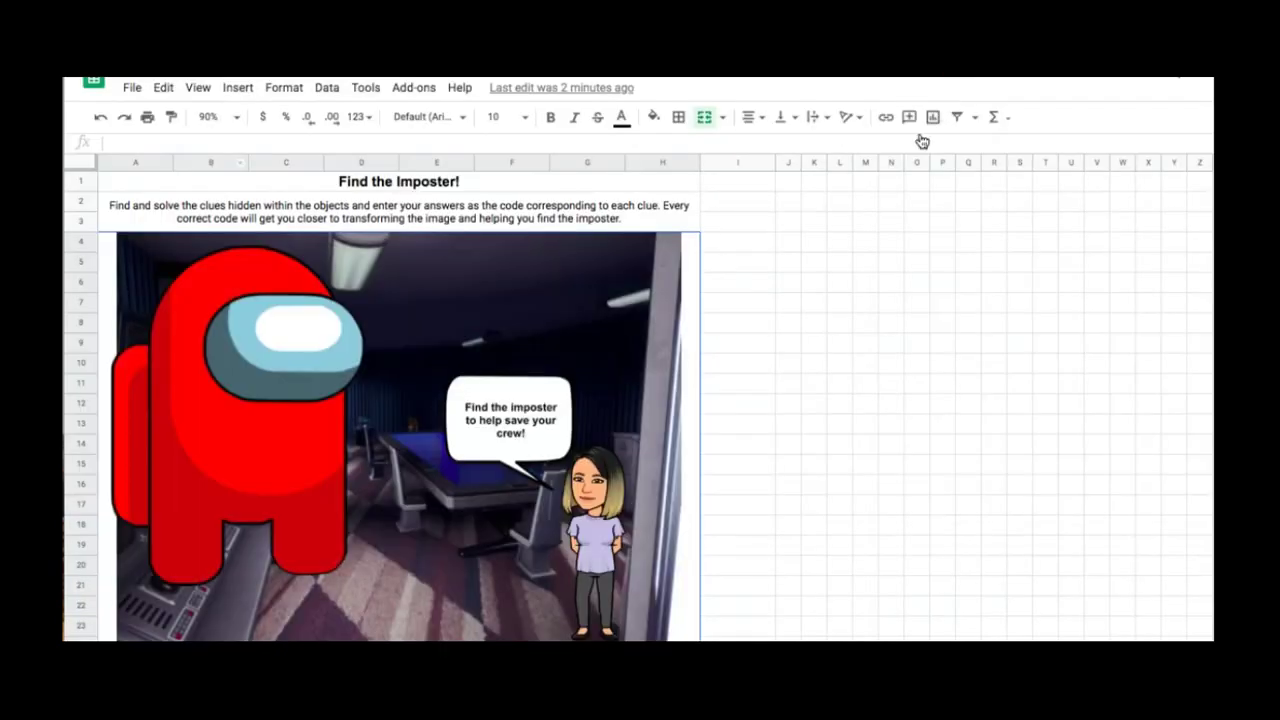
click(222, 471)
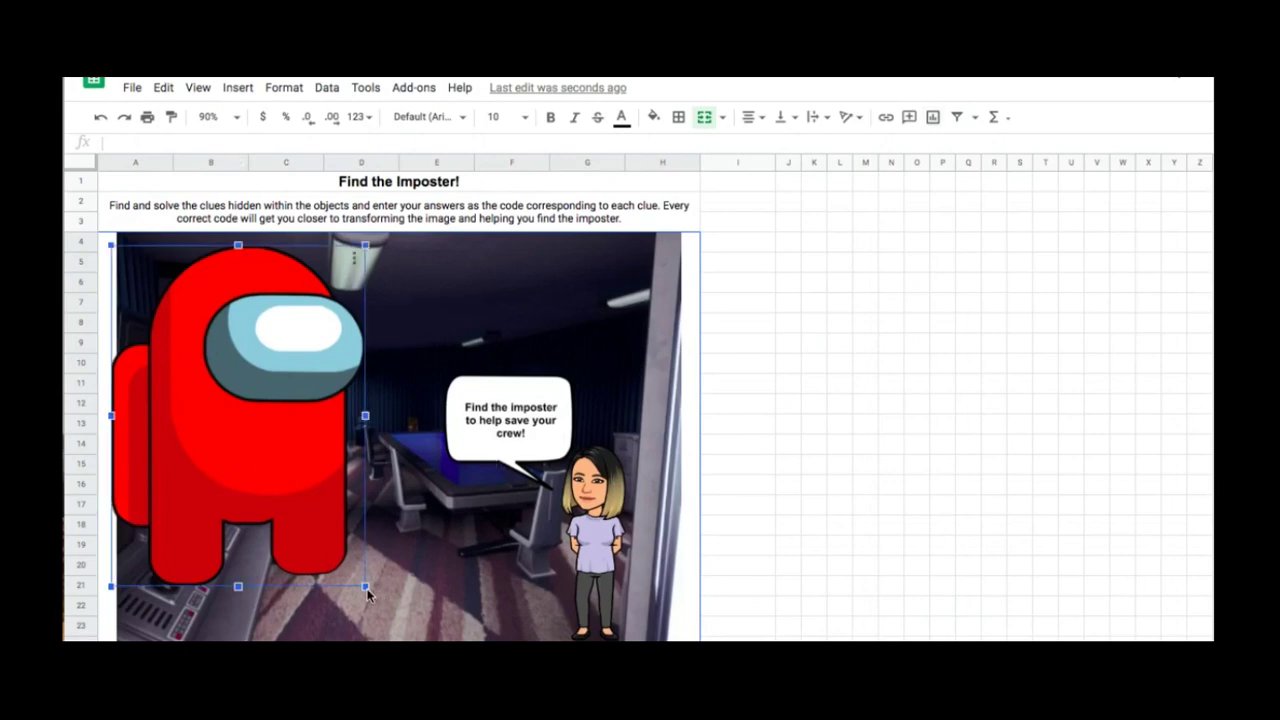
mouse_move(366, 588)
mouse_down()
mouse_move(188, 360)
mouse_move(335, 459)
mouse_move(373, 577)
mouse_move(346, 588)
mouse_up()
click(477, 566)
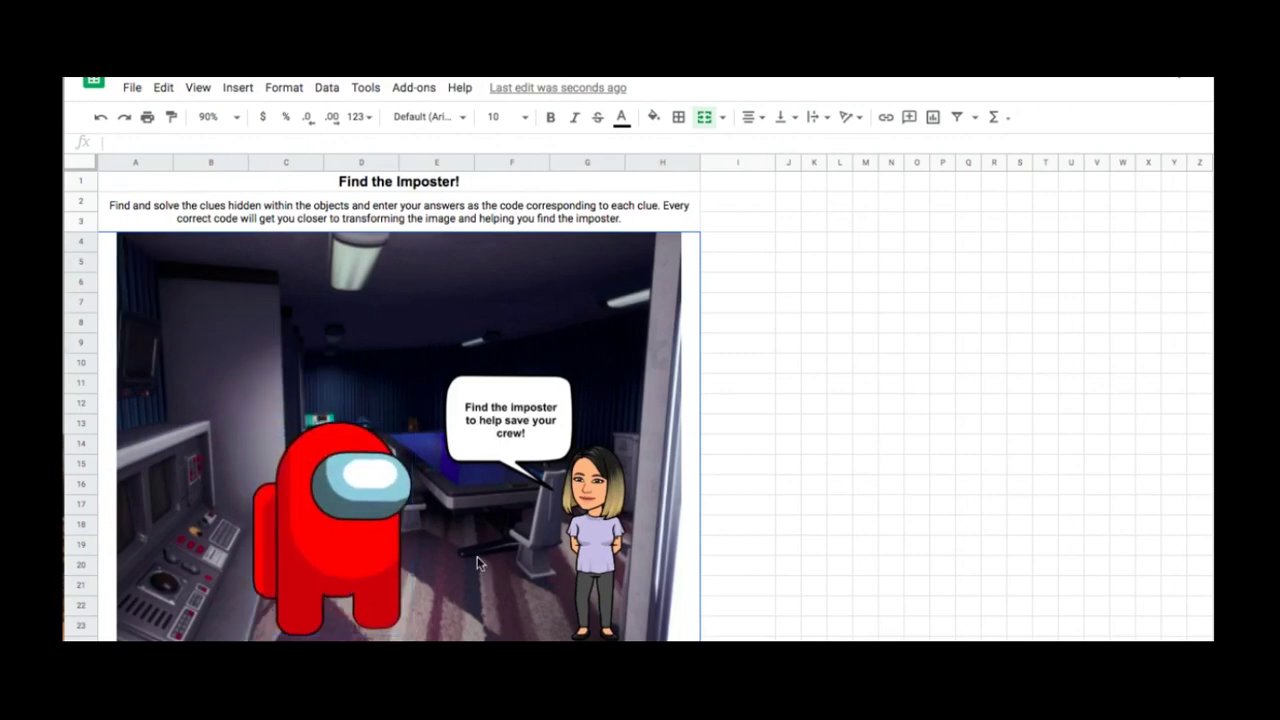
- Reduce the red character a little more and position it on the floor between the control console and the table
click(397, 542)
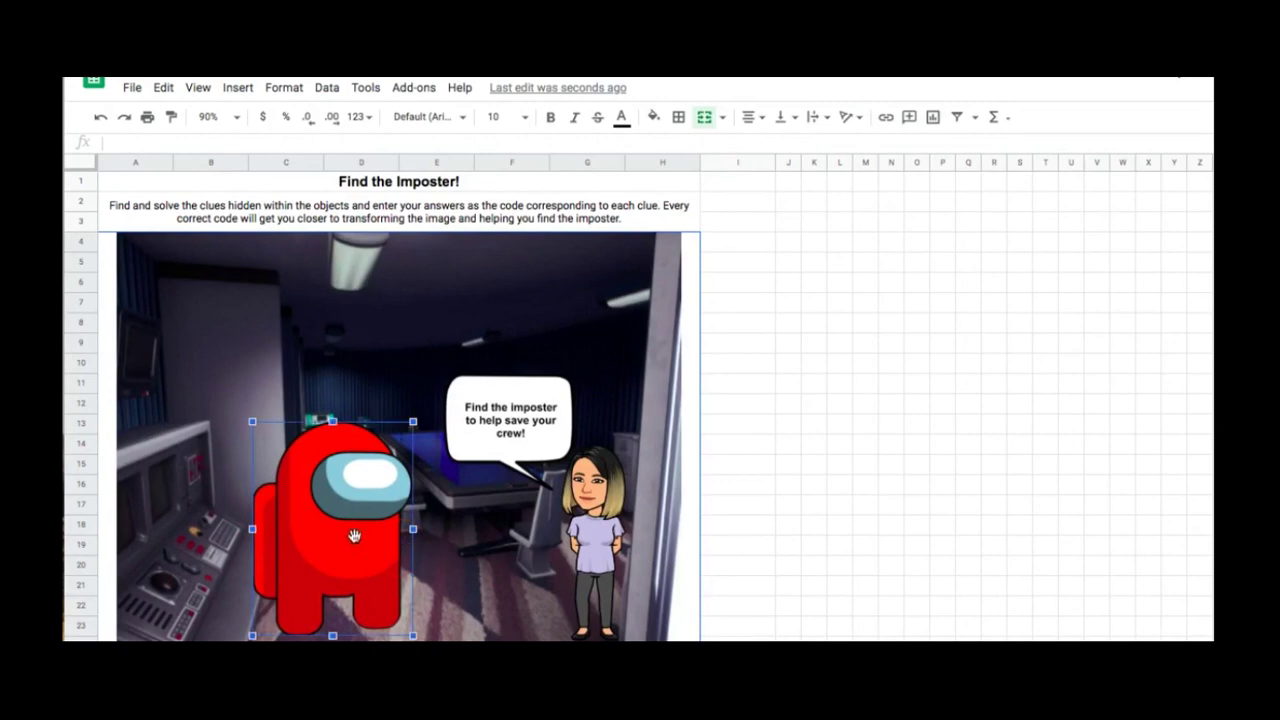
drag(354, 536, 379, 540)
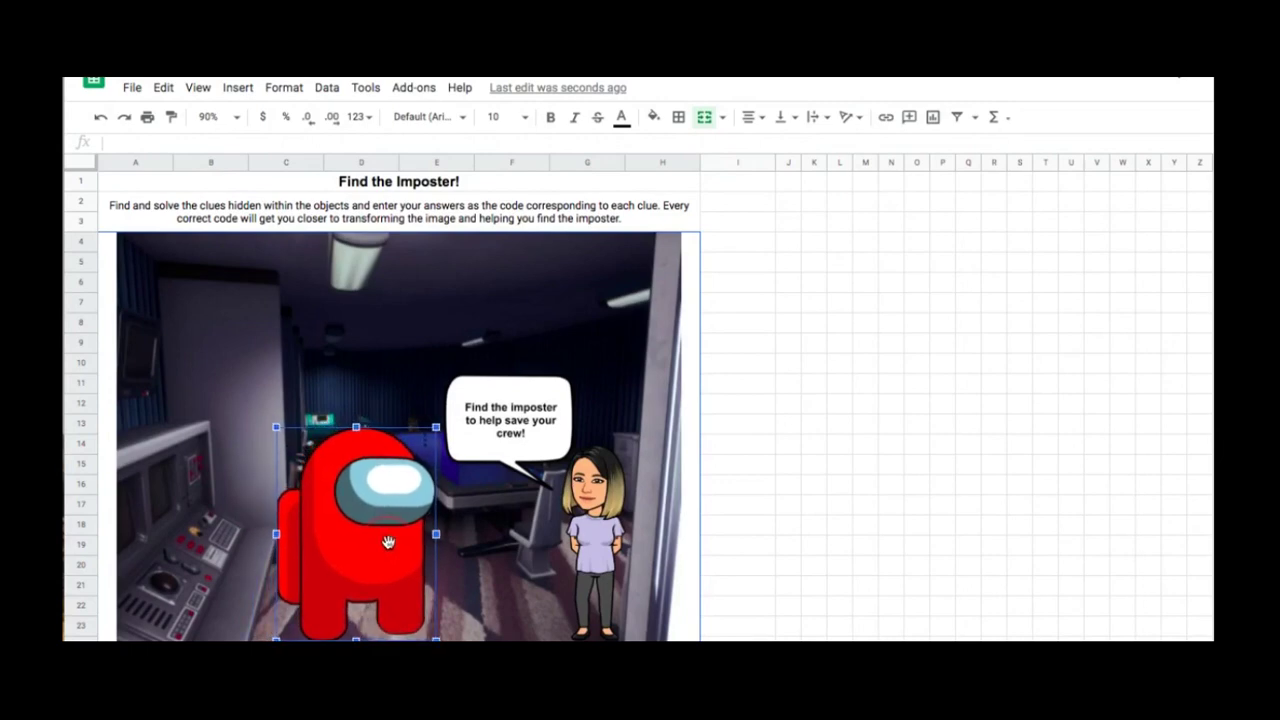
click(489, 560)
click(381, 573)
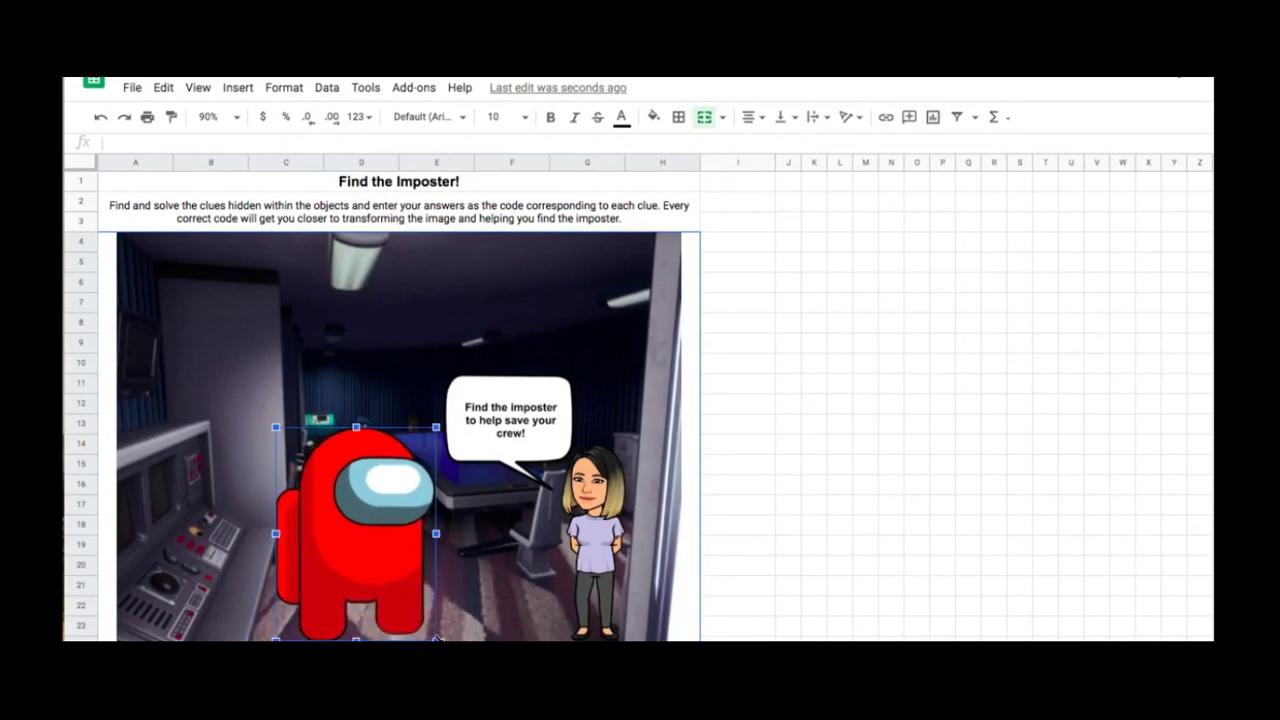
drag(436, 637, 404, 598)
drag(361, 526, 369, 565)
click(460, 564)
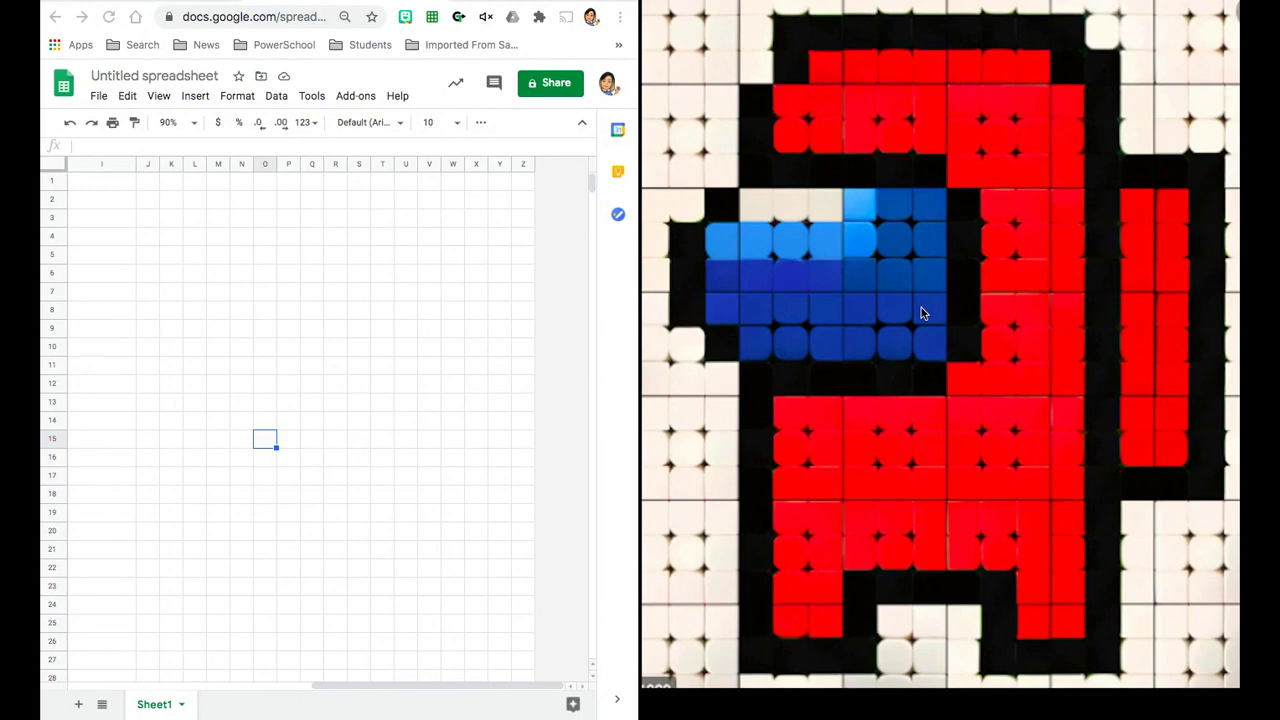
- Fill cells O3 and W3 with light gray to mark the ends of the character's top outline
click(265, 219)
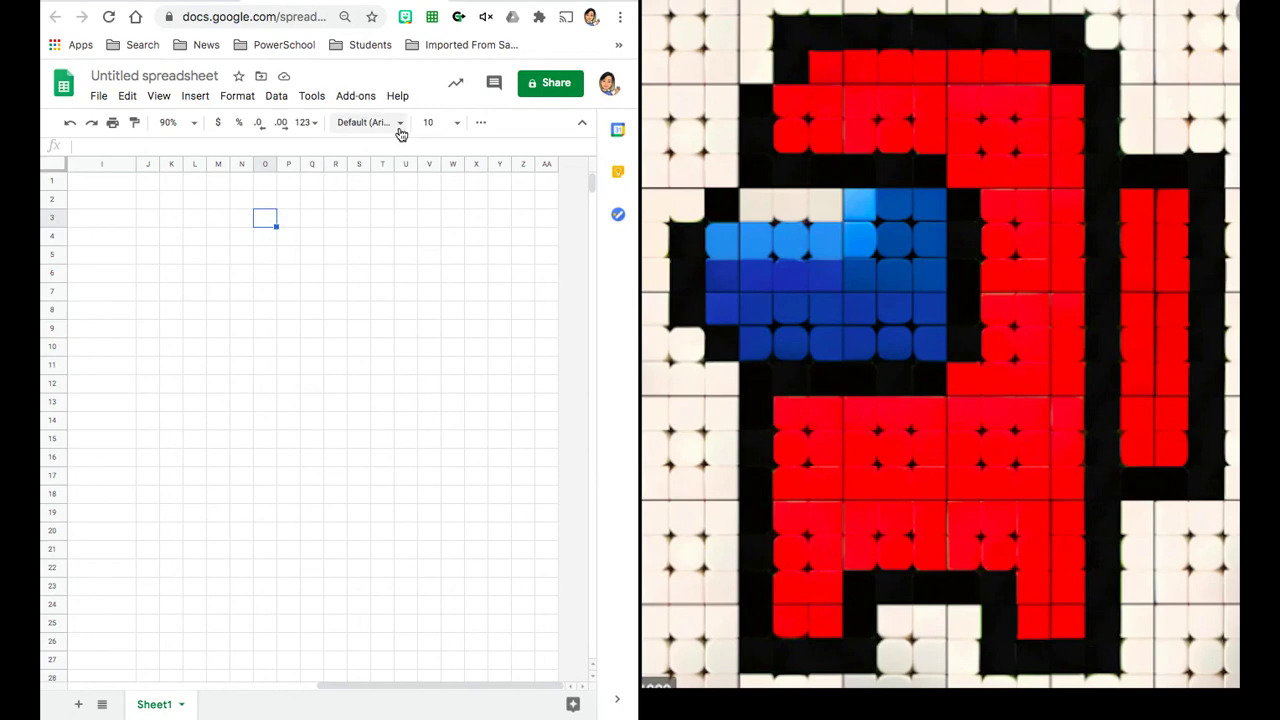
click(481, 122)
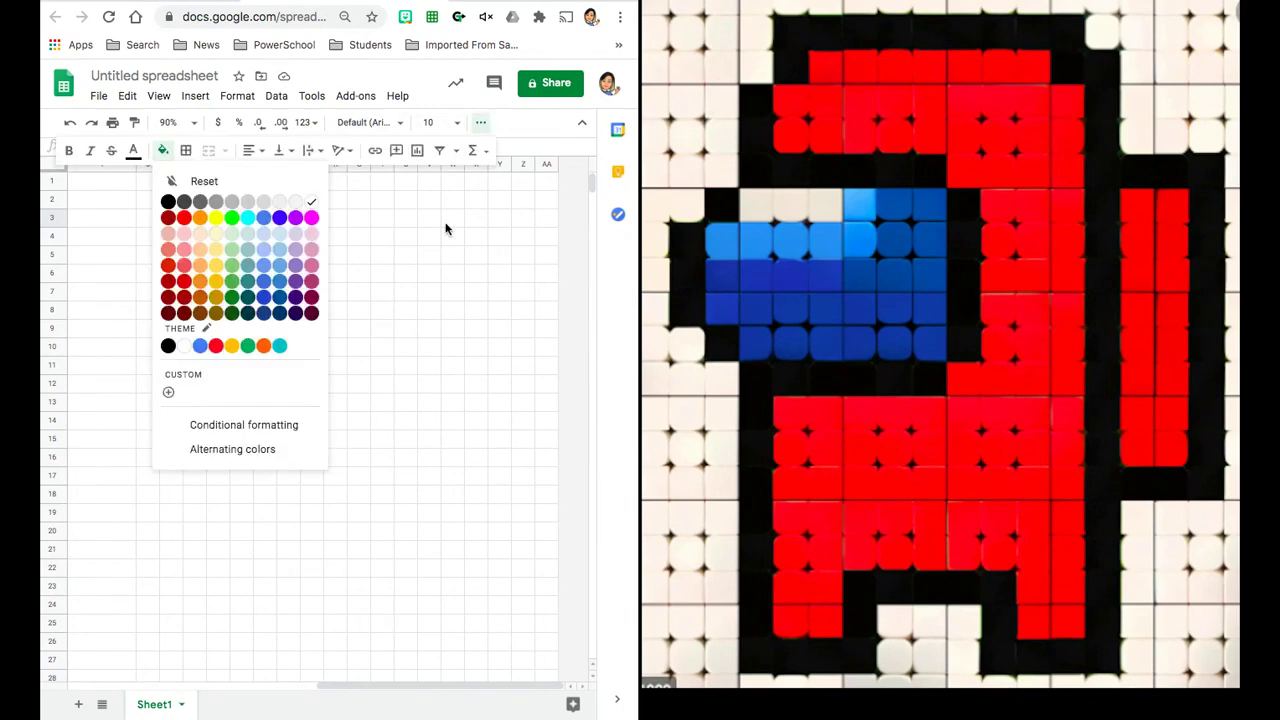
click(265, 204)
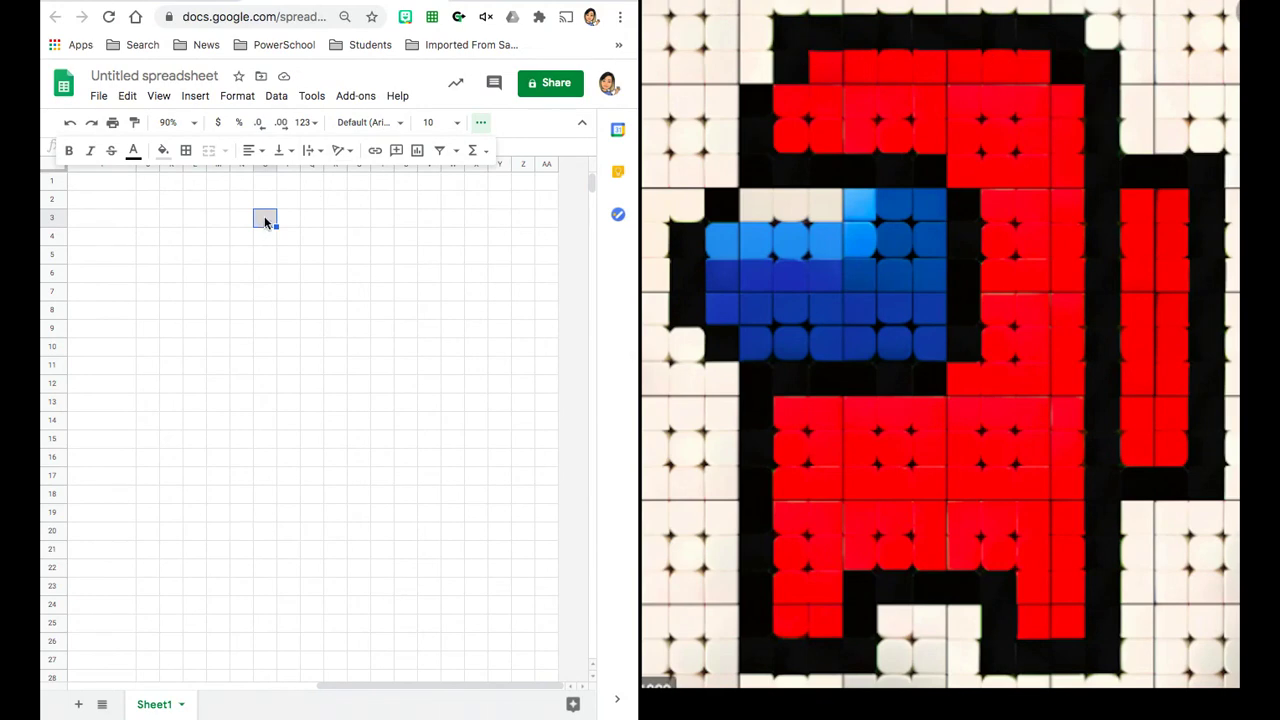
click(455, 221)
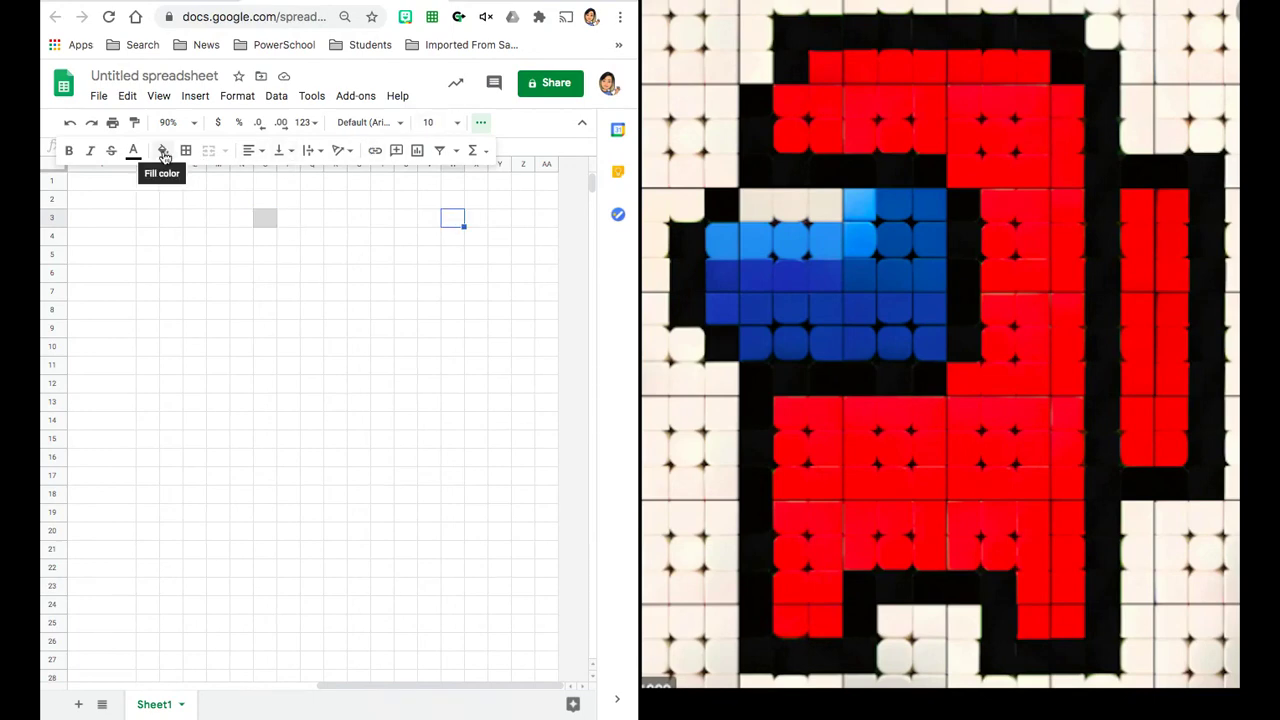
click(163, 153)
click(265, 202)
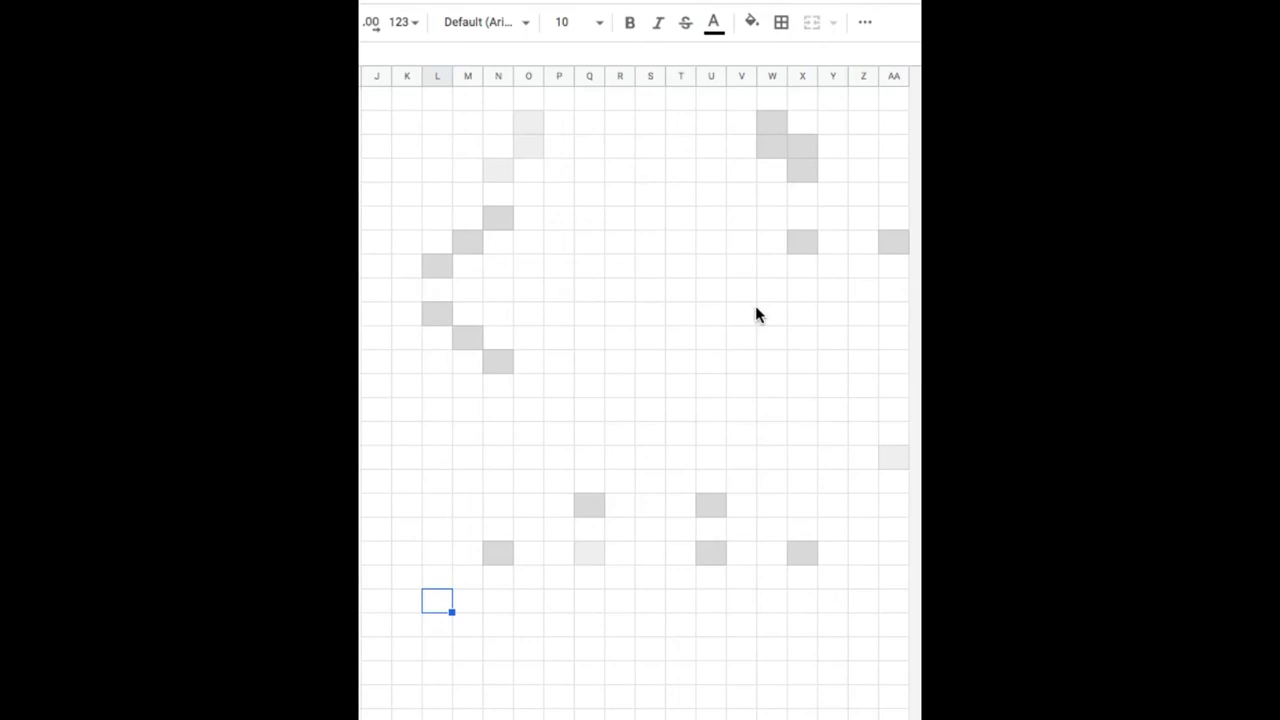
- Select all cells along the character's outline between the gray corner markers and fill them with one uniform light gray
click(529, 122)
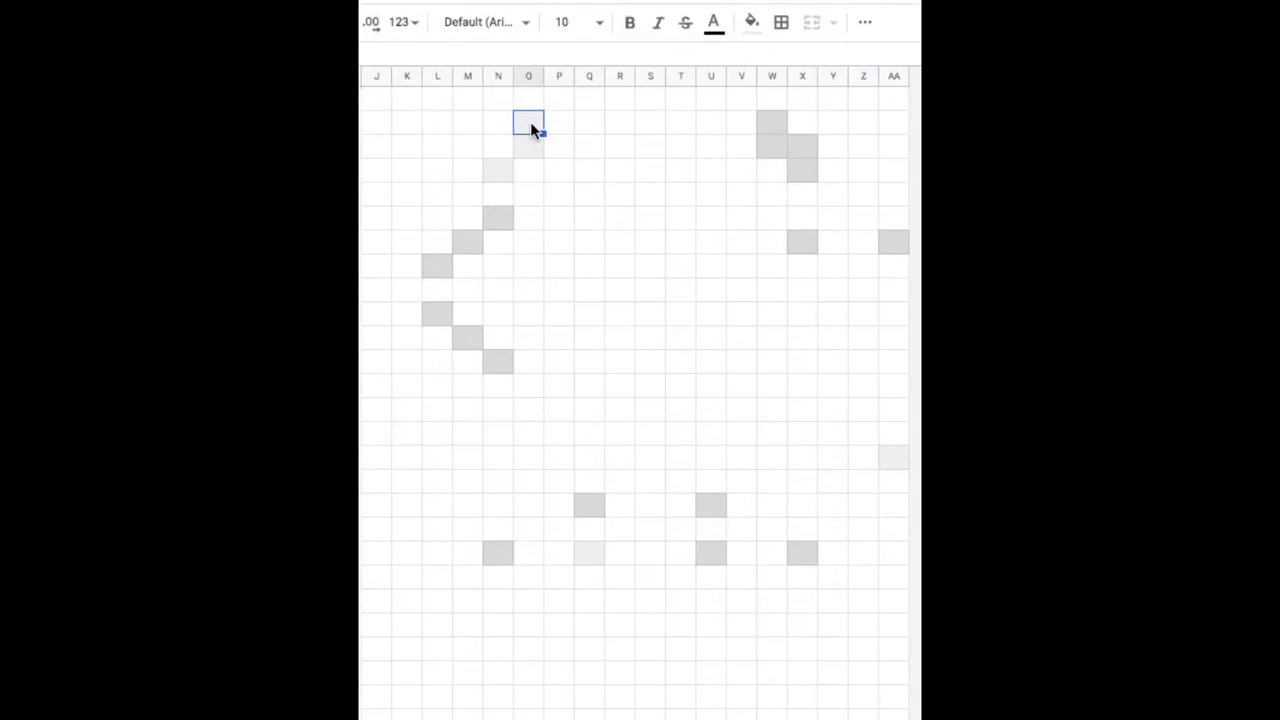
click(531, 126)
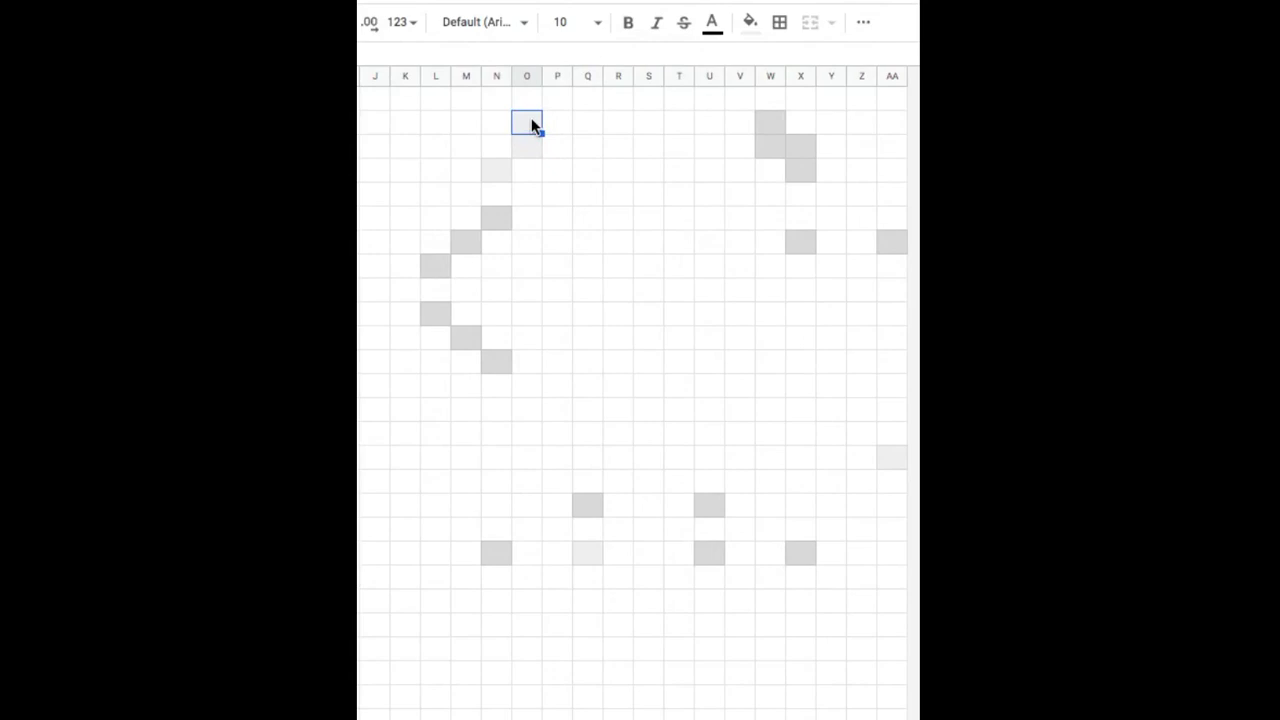
drag(531, 126, 809, 143)
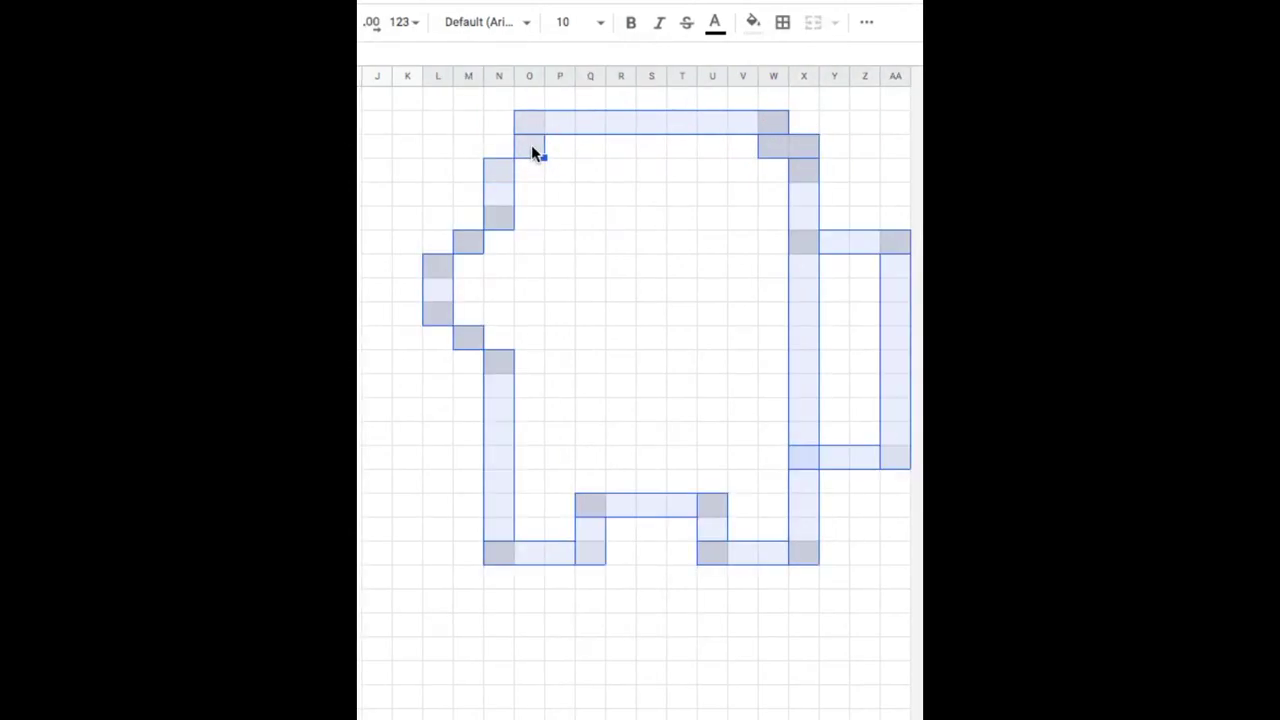
click(755, 24)
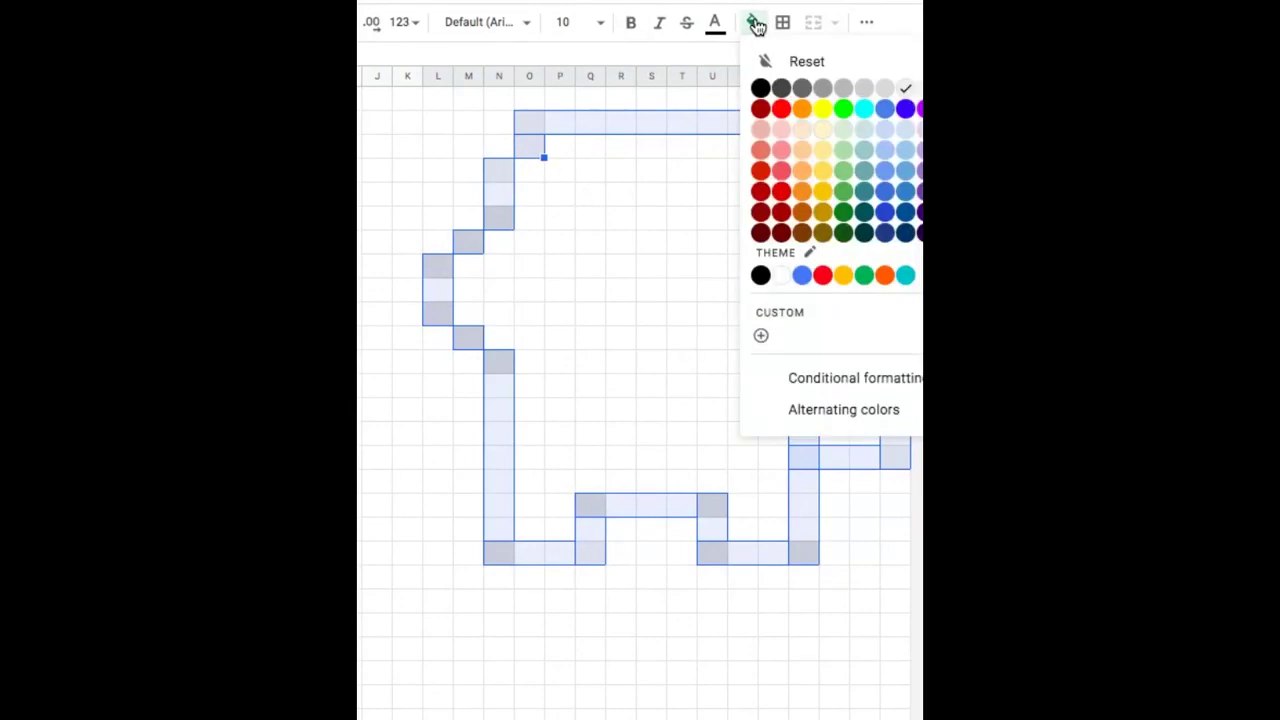
click(904, 94)
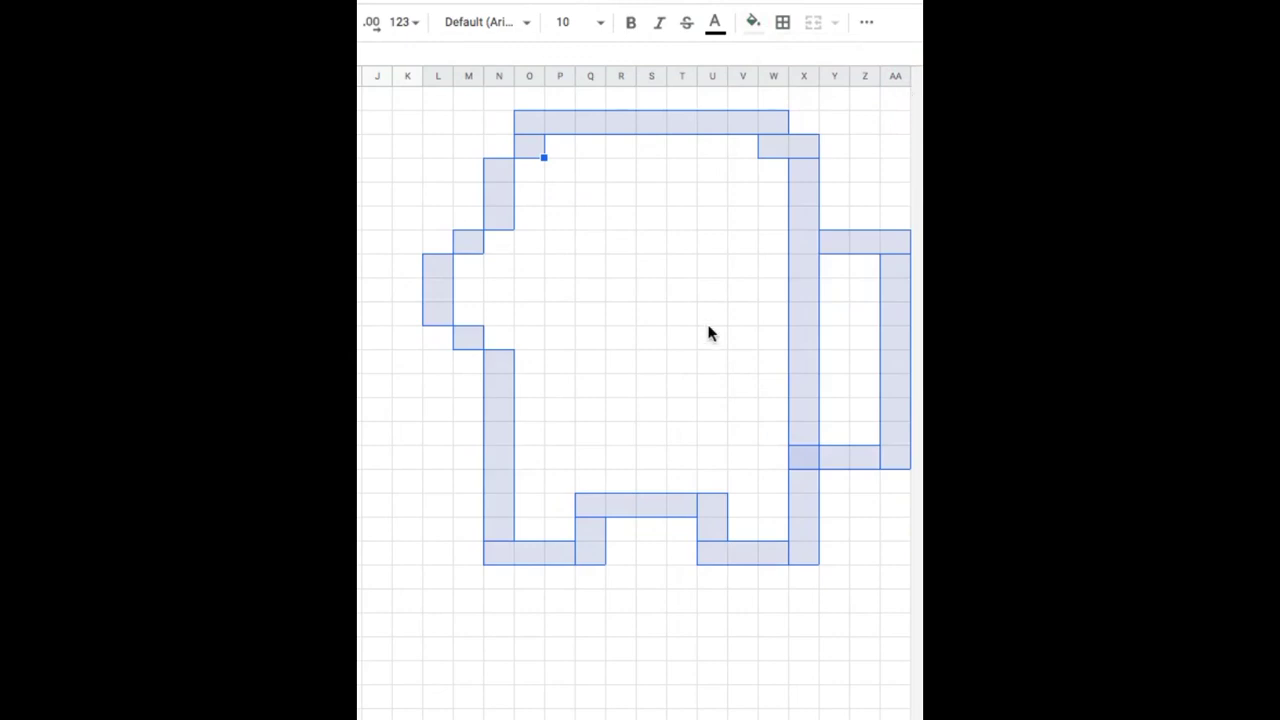
click(672, 395)
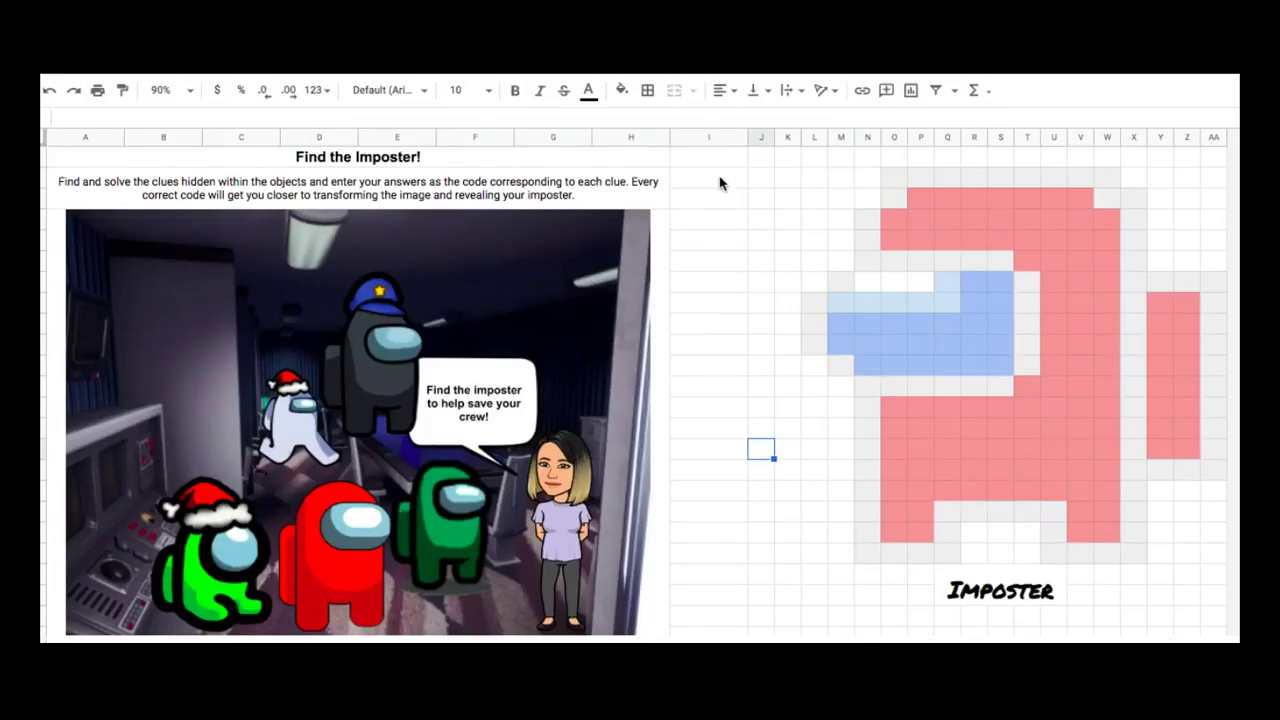
- Insert one column to the right of column I, beside the room scene, for the clue and code table
click(696, 138)
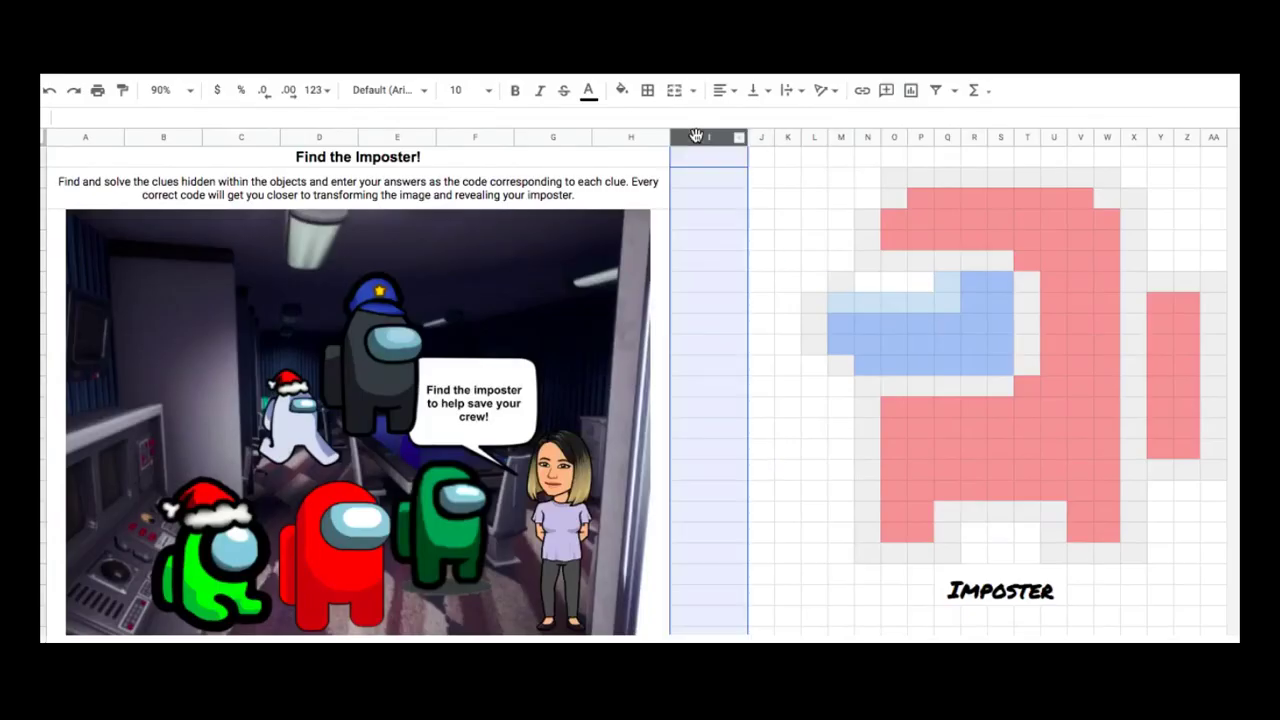
right_click(696, 137)
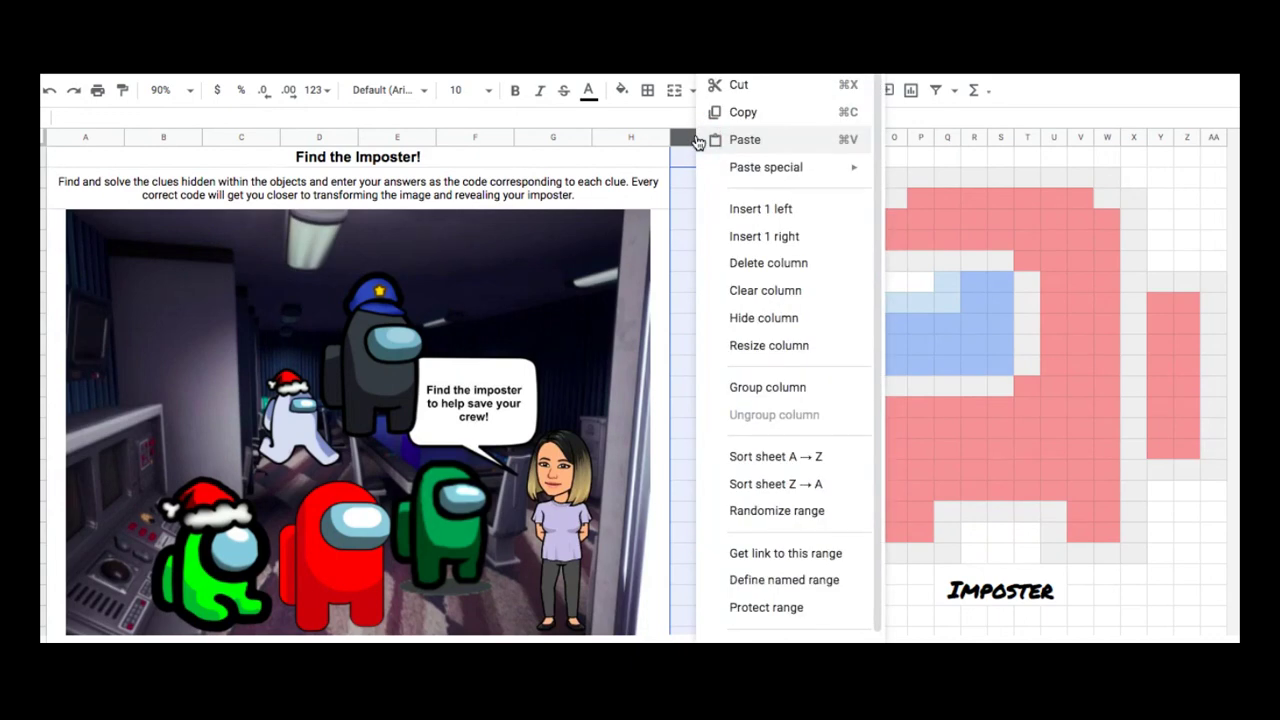
click(760, 236)
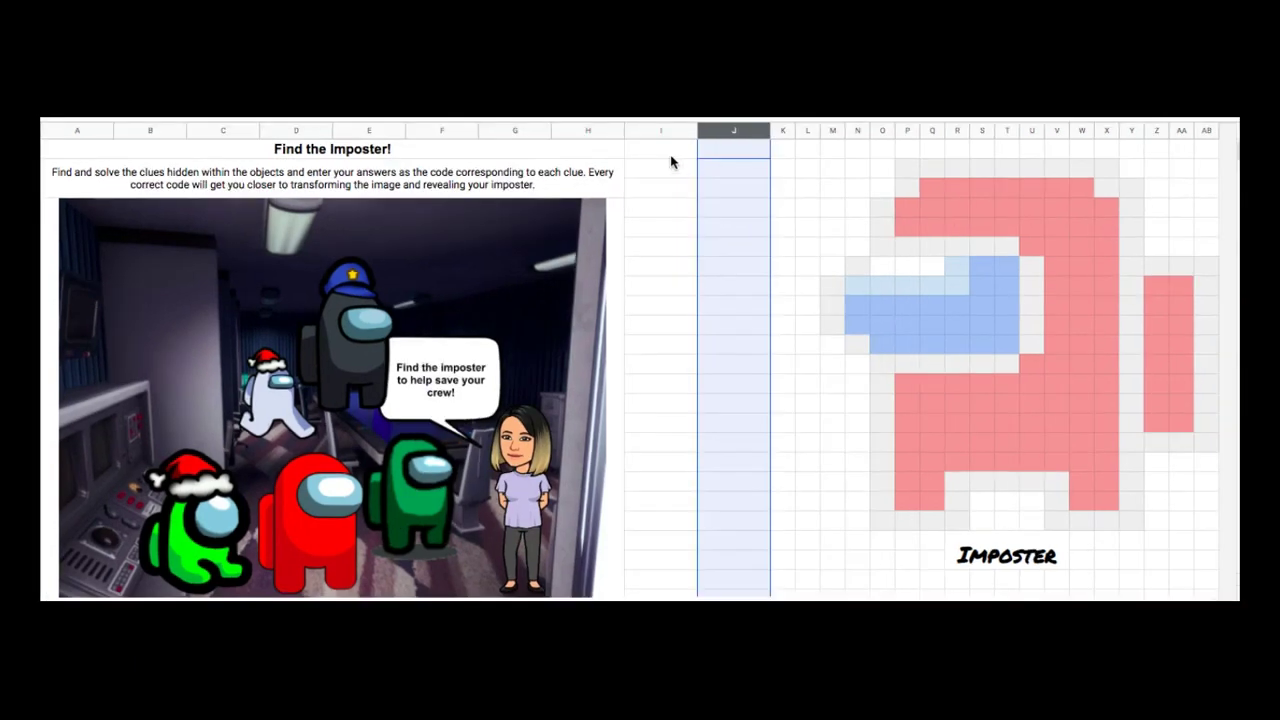
click(671, 162)
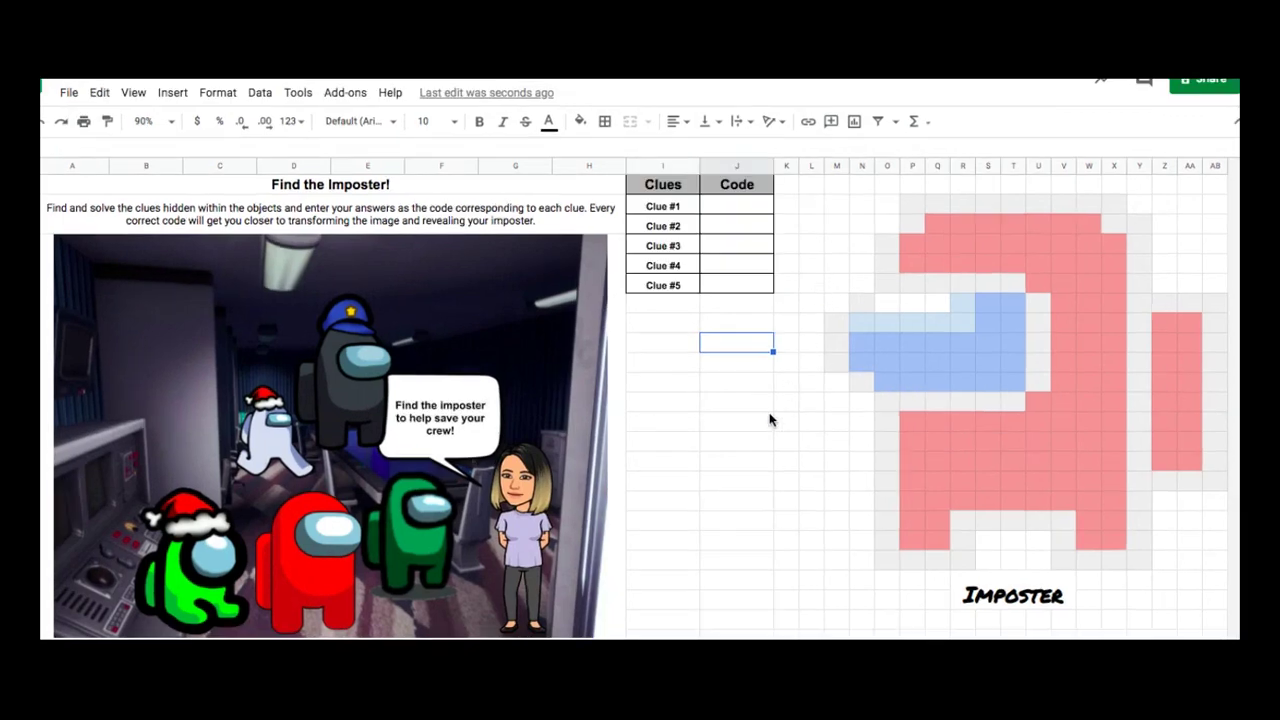
click(767, 424)
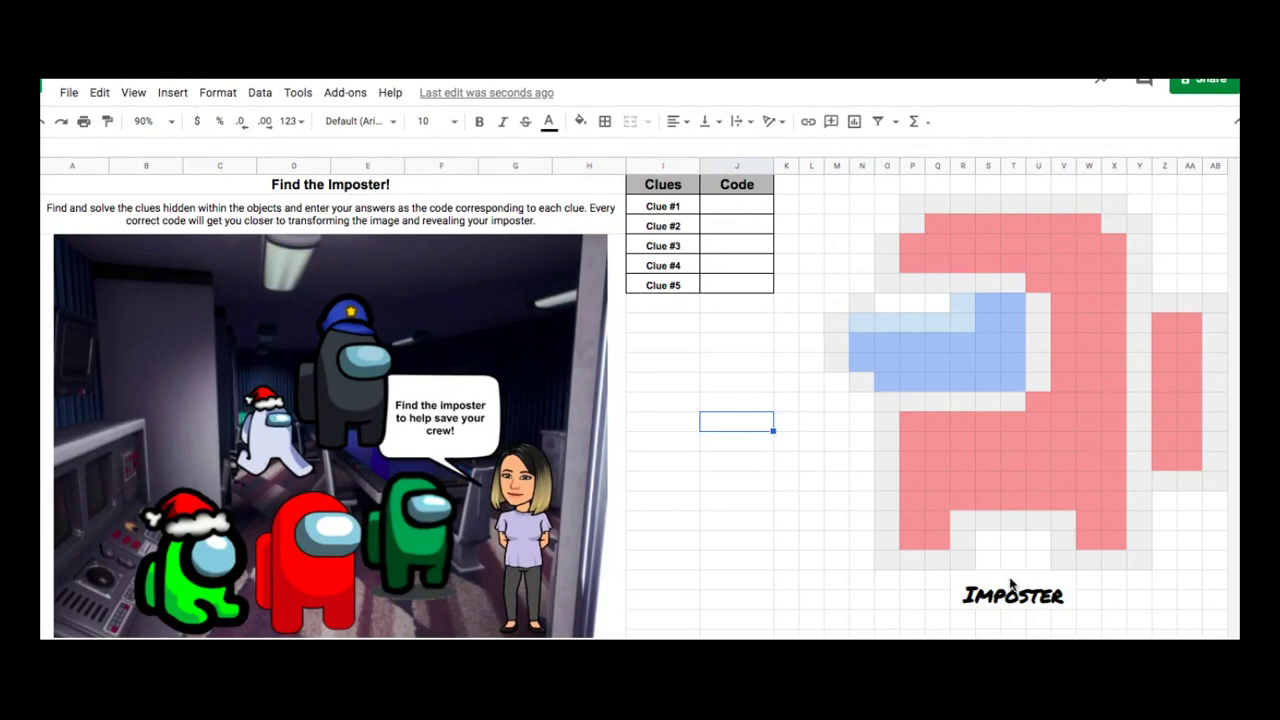
- Select all the red cells of the pixel-art character, including the backpack, and open conditional formatting for them
click(936, 227)
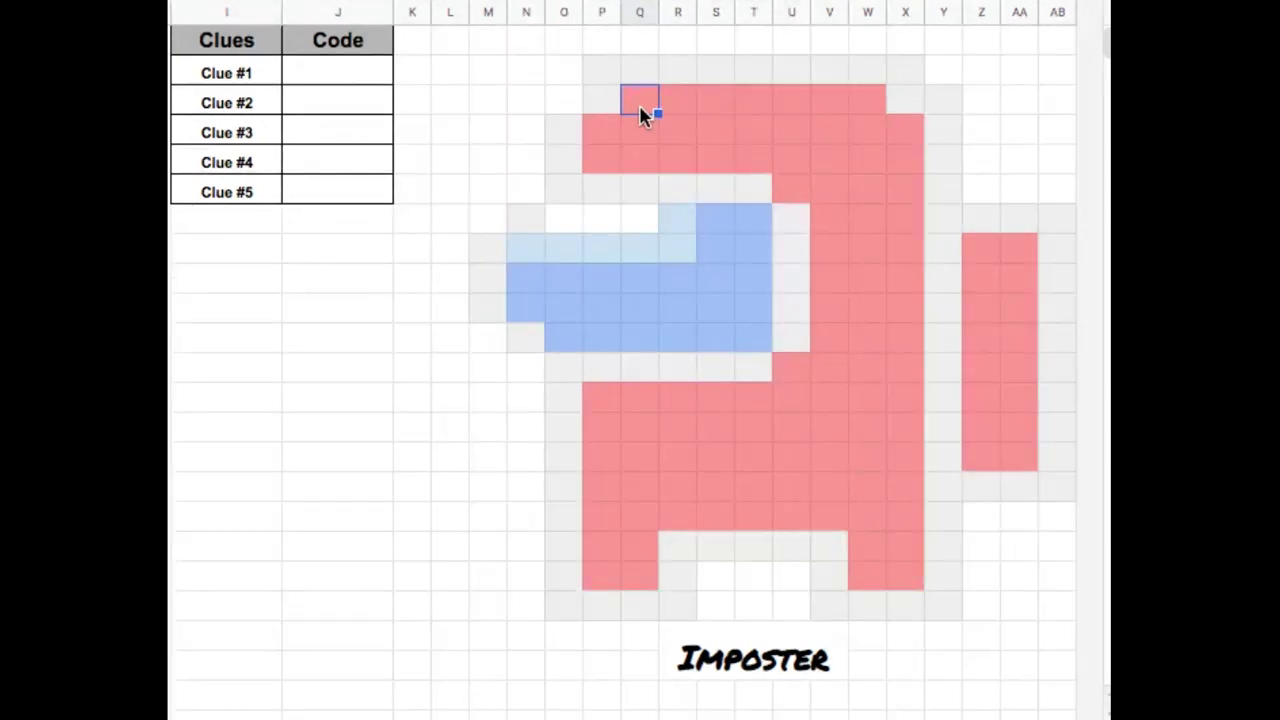
drag(639, 105, 703, 108)
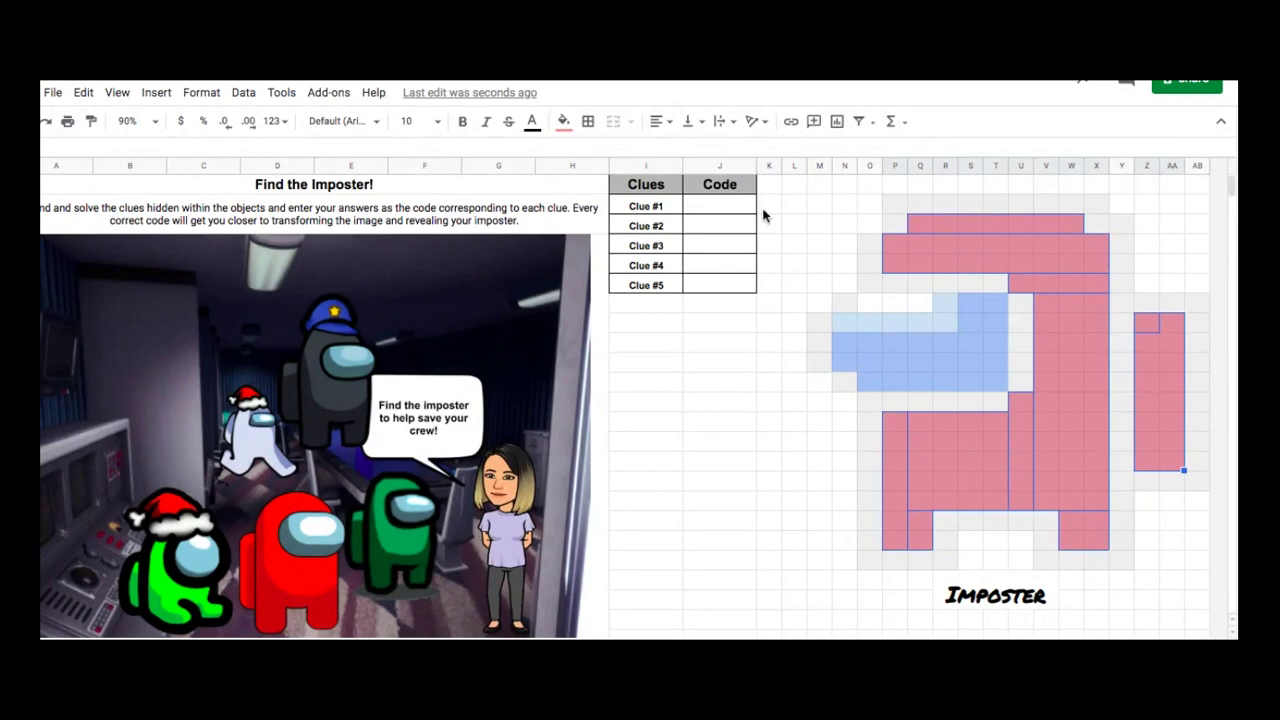
click(215, 97)
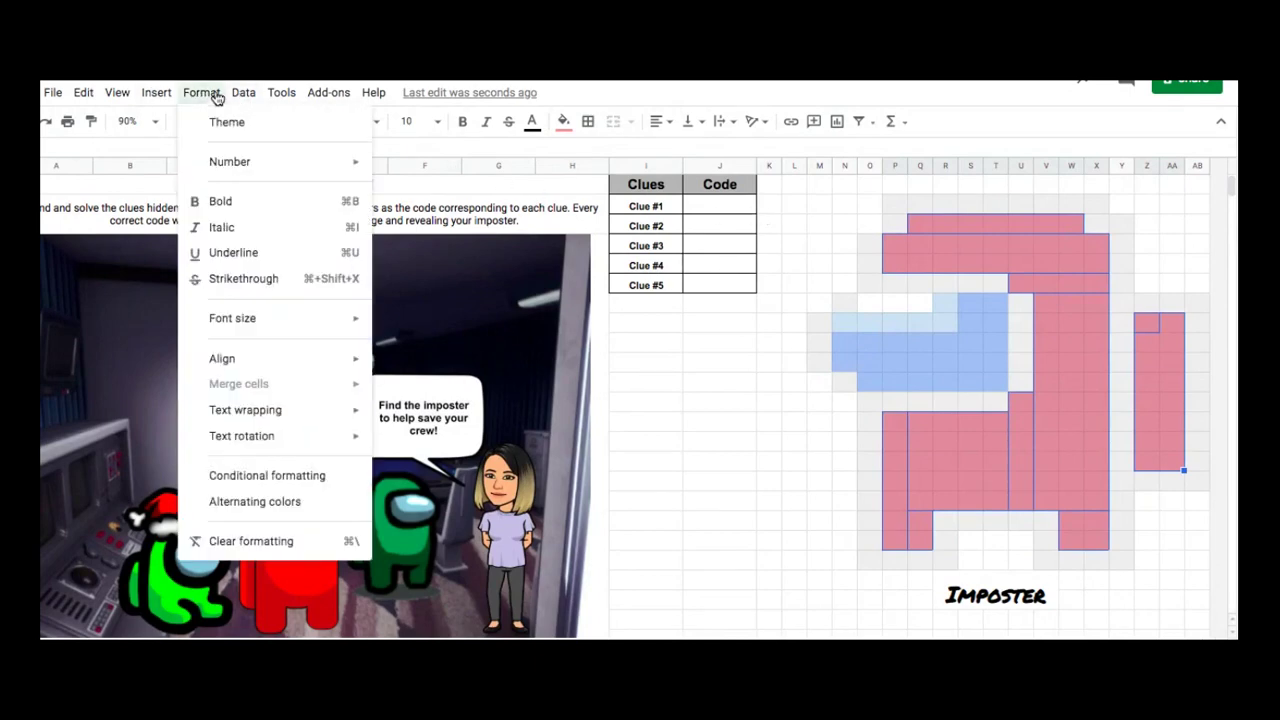
click(277, 476)
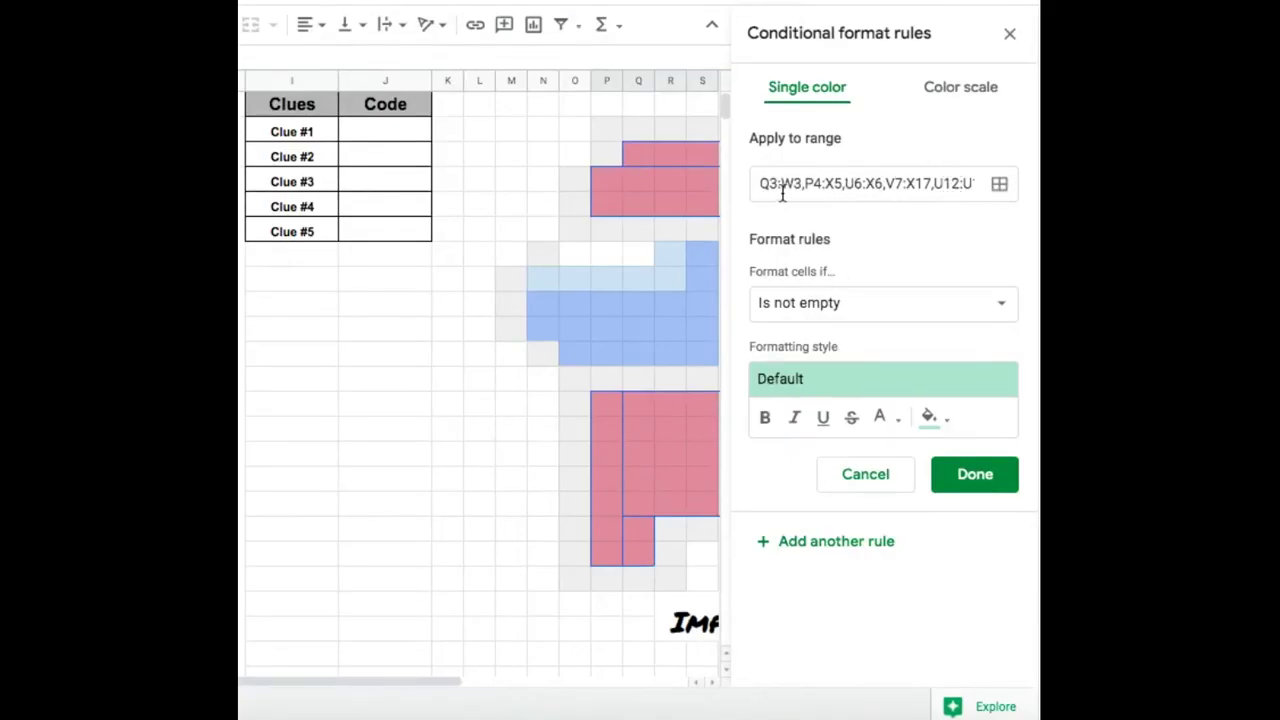
- Switch the condition of the red cells' conditional format rule to Custom formula is
click(1002, 318)
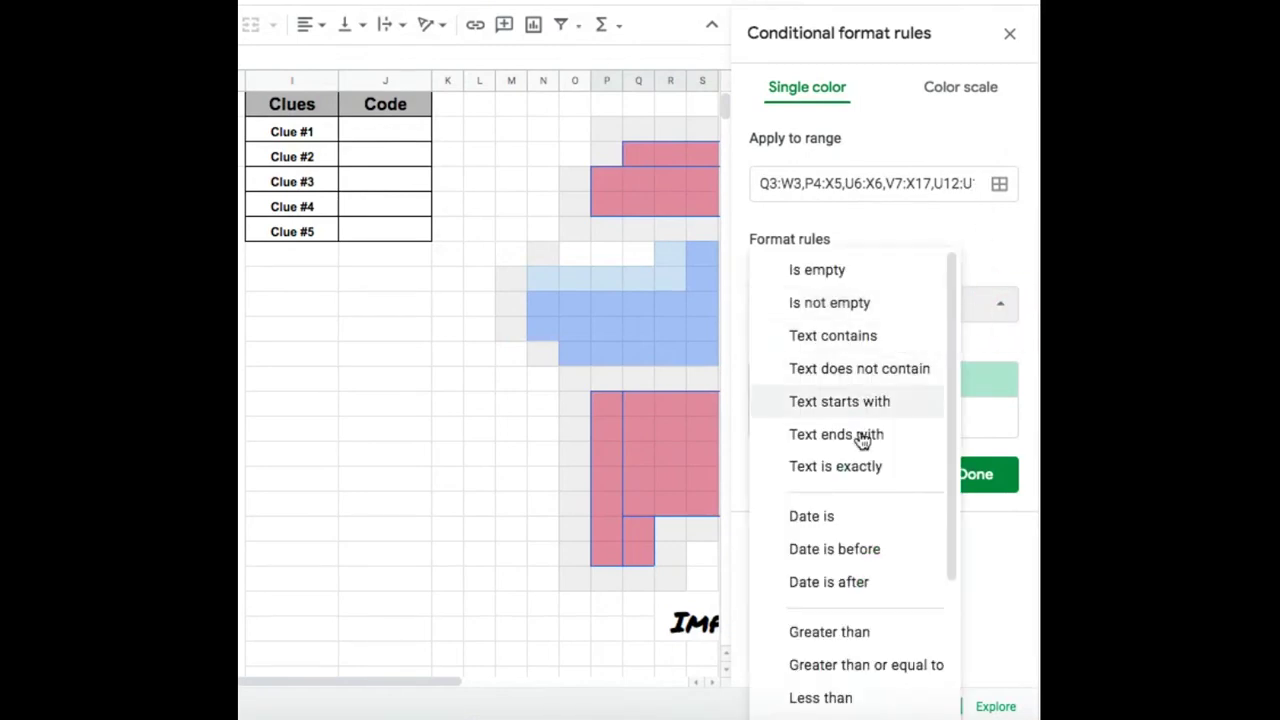
scroll(860, 450, down, 3)
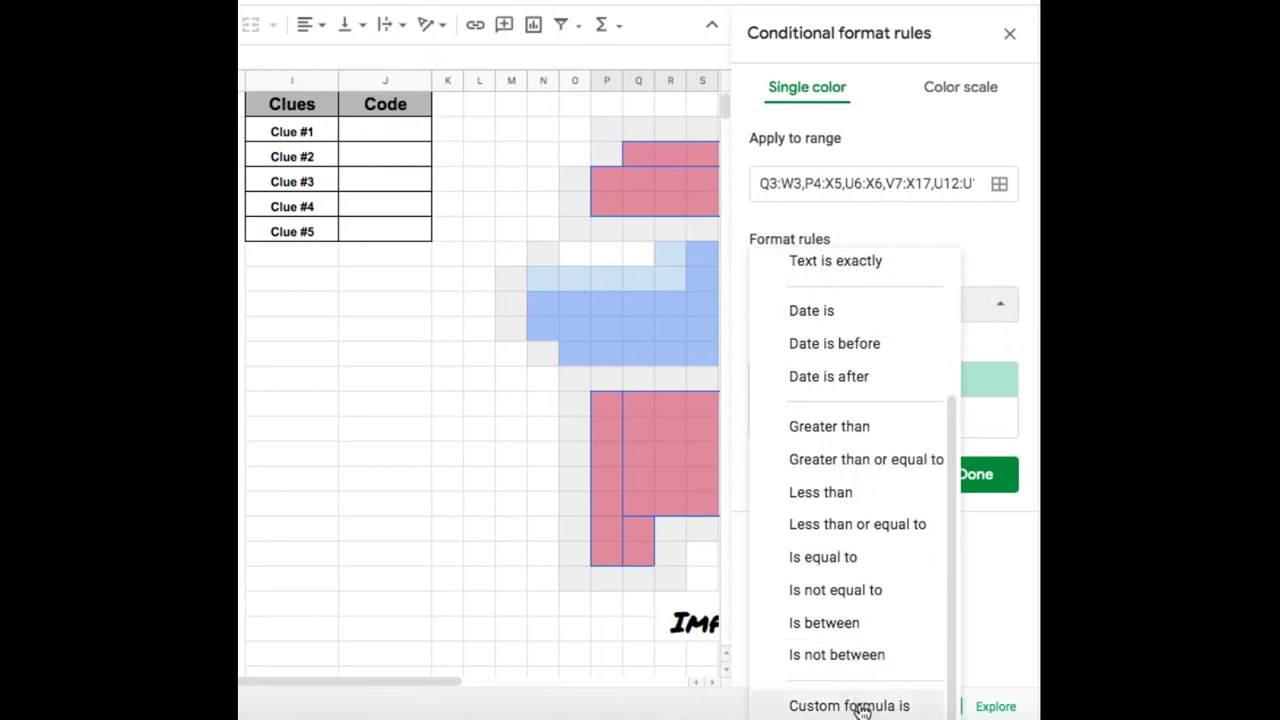
click(862, 708)
click(869, 349)
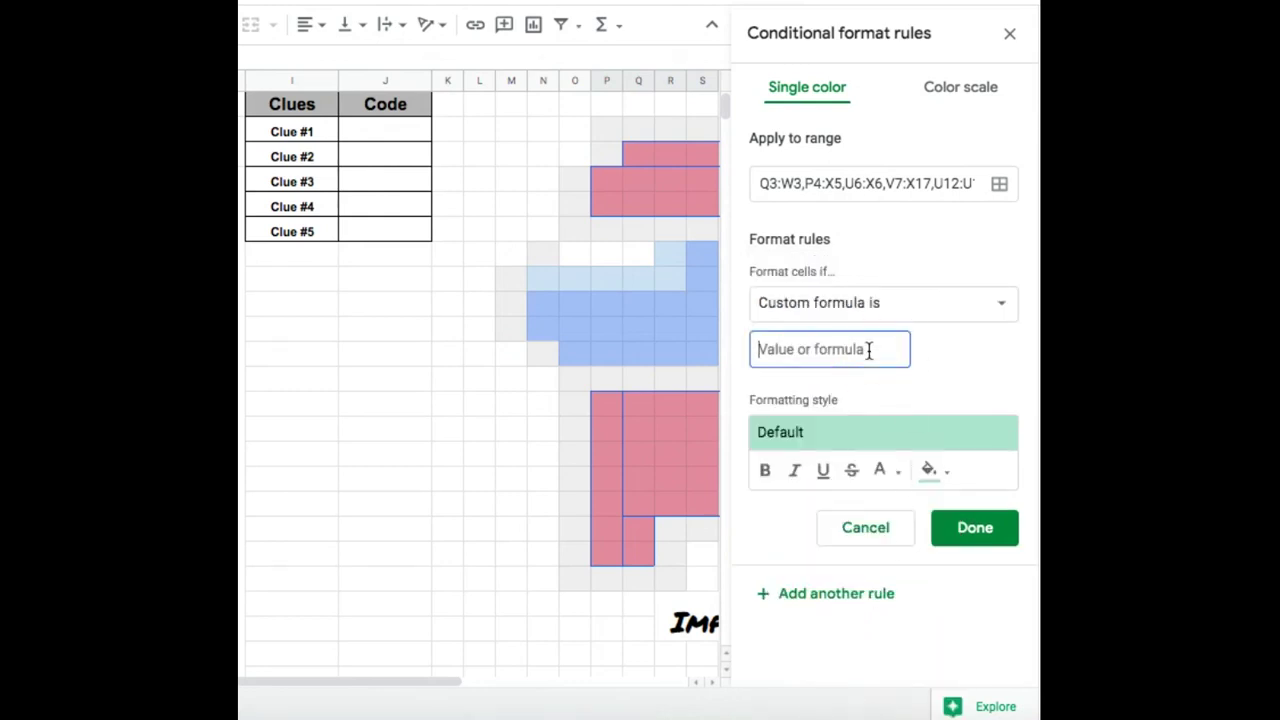
- Enter =$J$6="answer" as the custom formula tying the red cells to Clue #5's code, and open the rule's fill color choices
text(=)
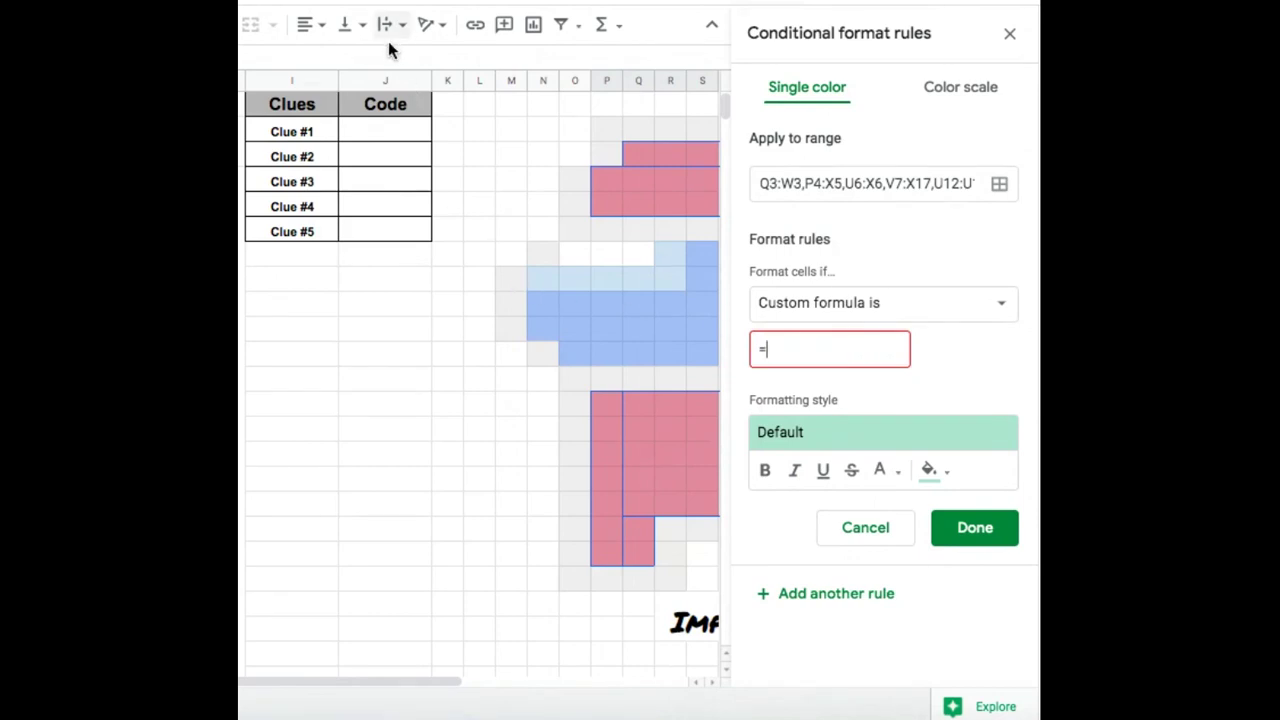
click(395, 237)
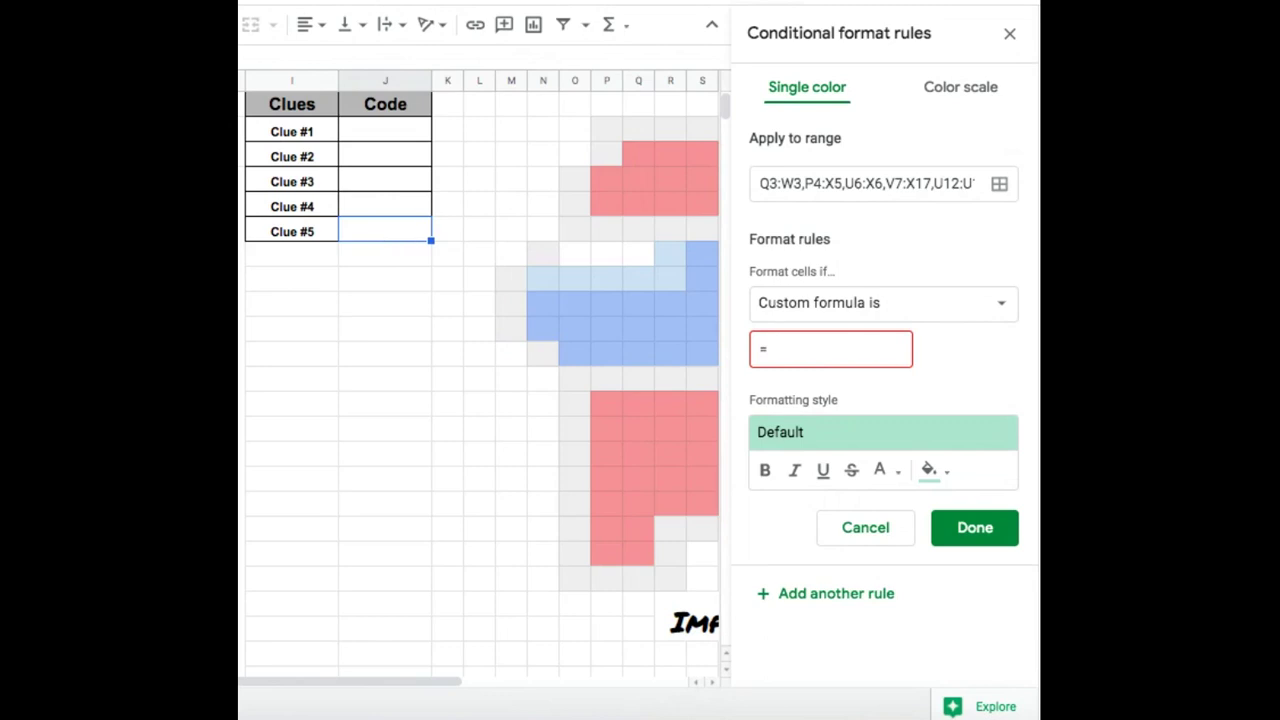
click(778, 352)
text($)
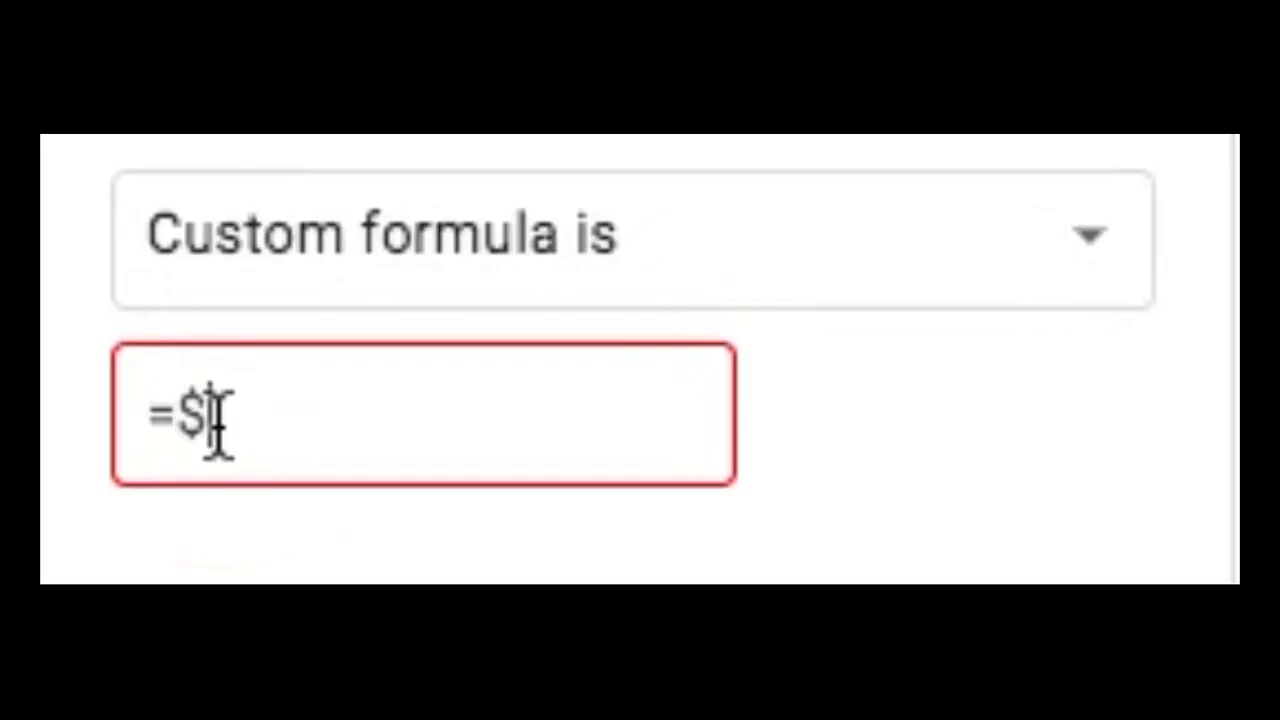
text(D$)
text(6)
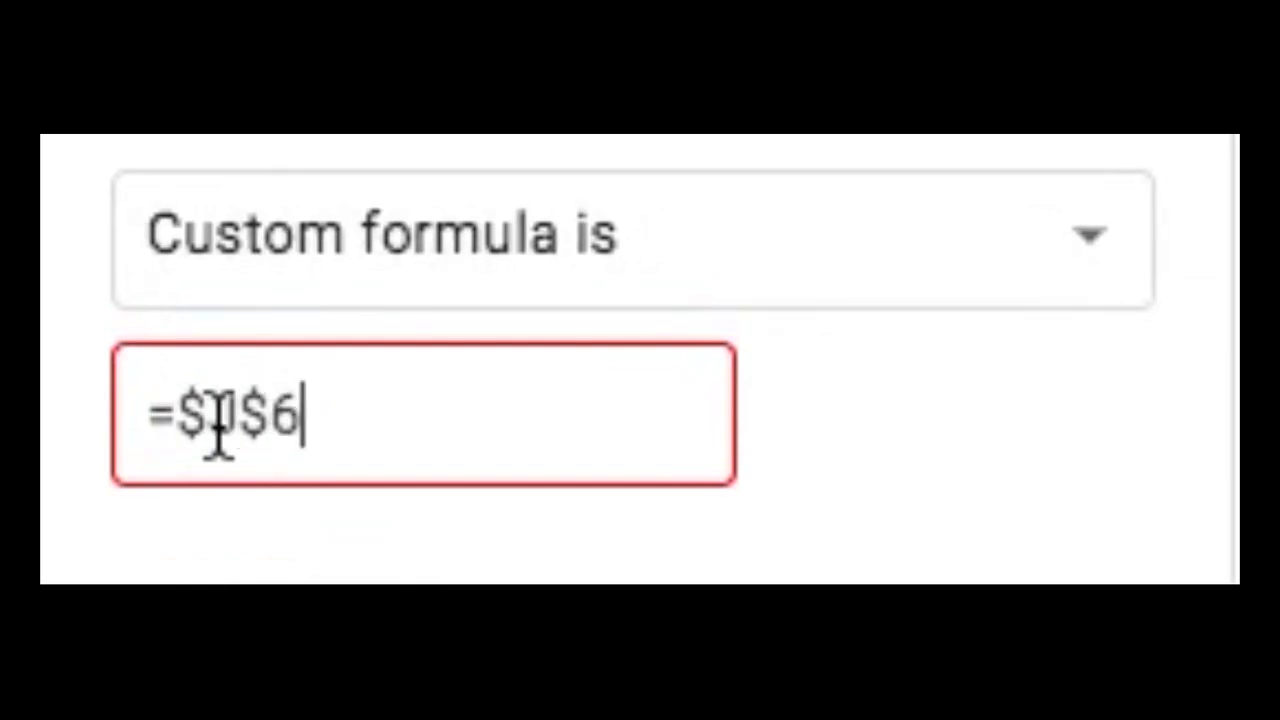
text(=)
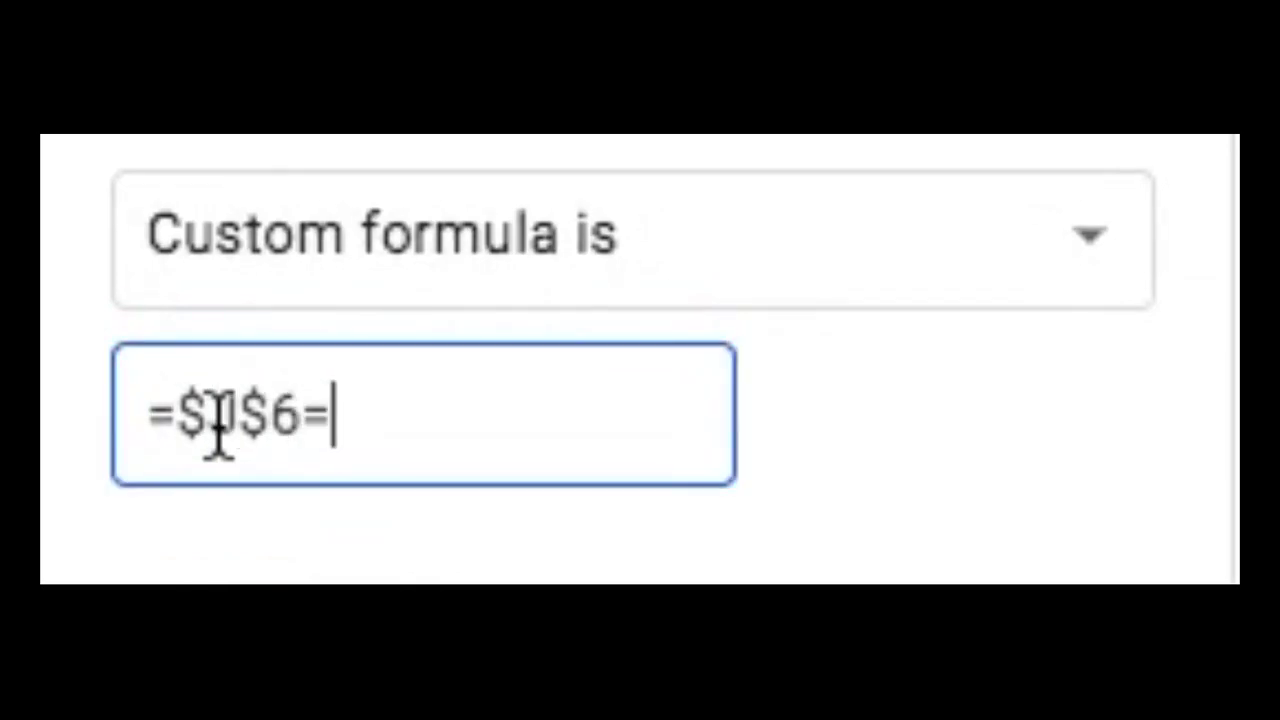
text(")
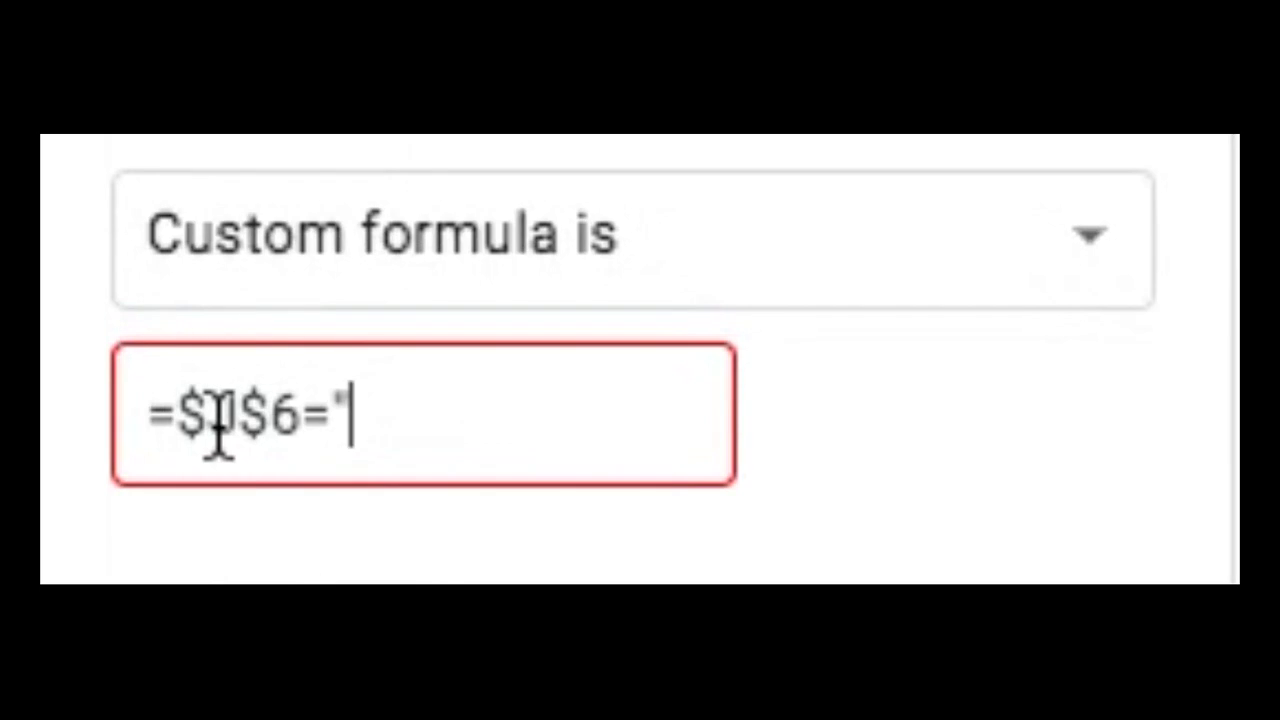
text(answer")
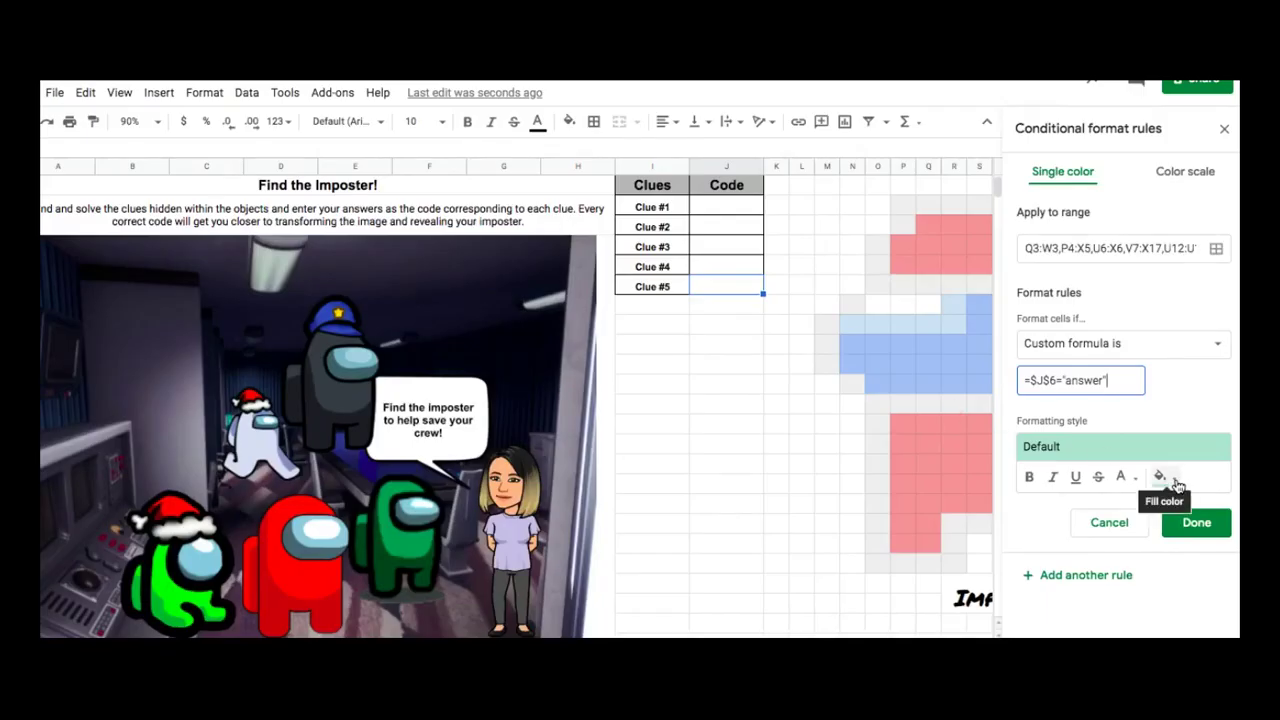
click(1162, 477)
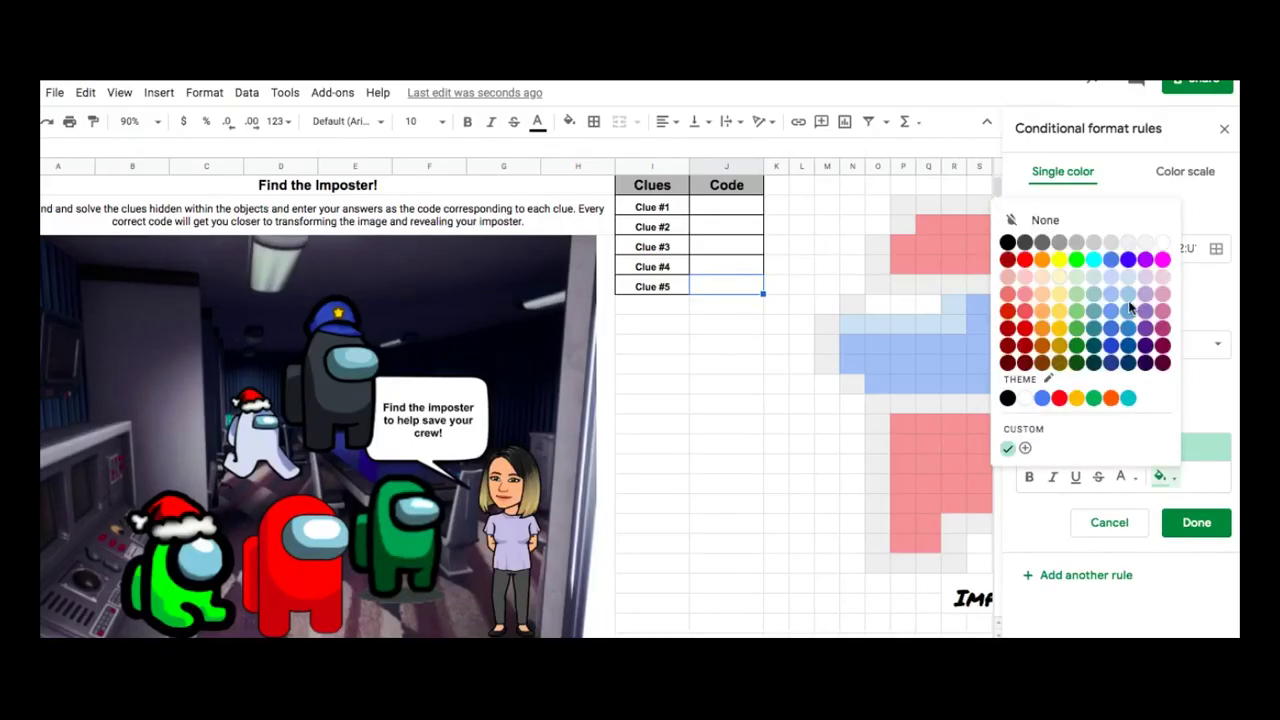
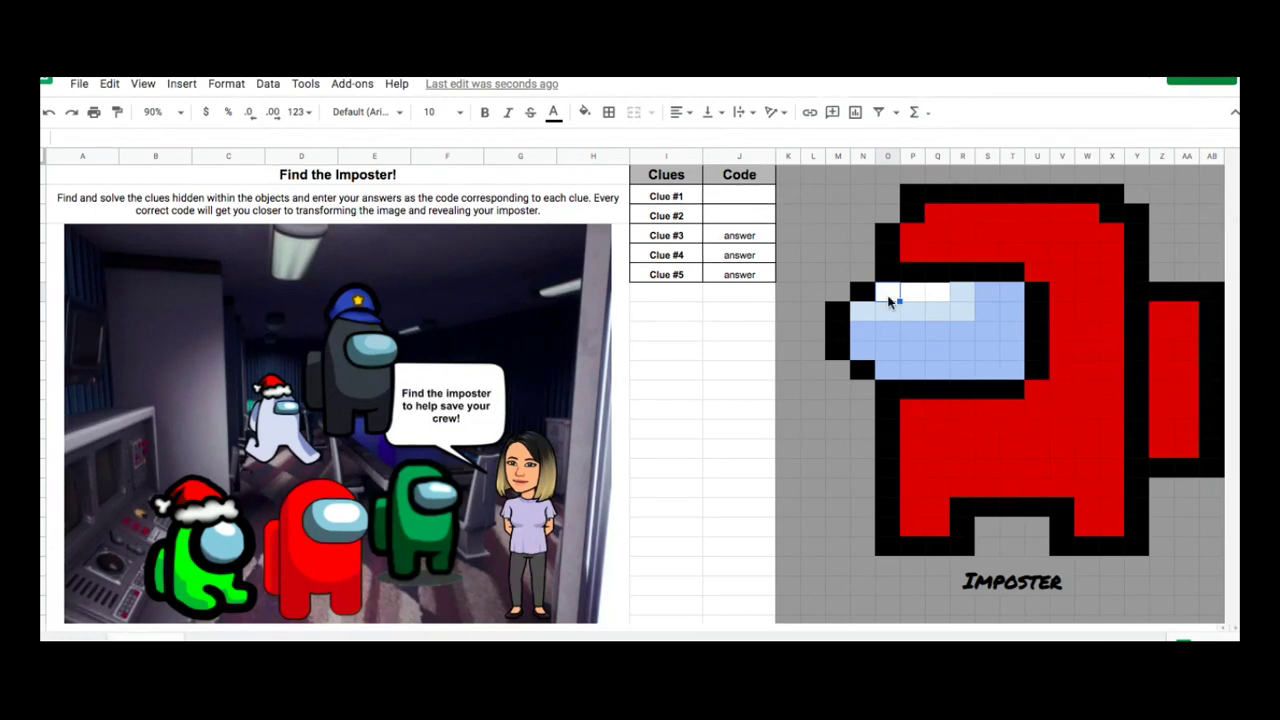
- Give the white visor cells O7:Q7 a conditional format rule with the custom formula =$J$3="answer", and close the rules
drag(890, 300, 940, 300)
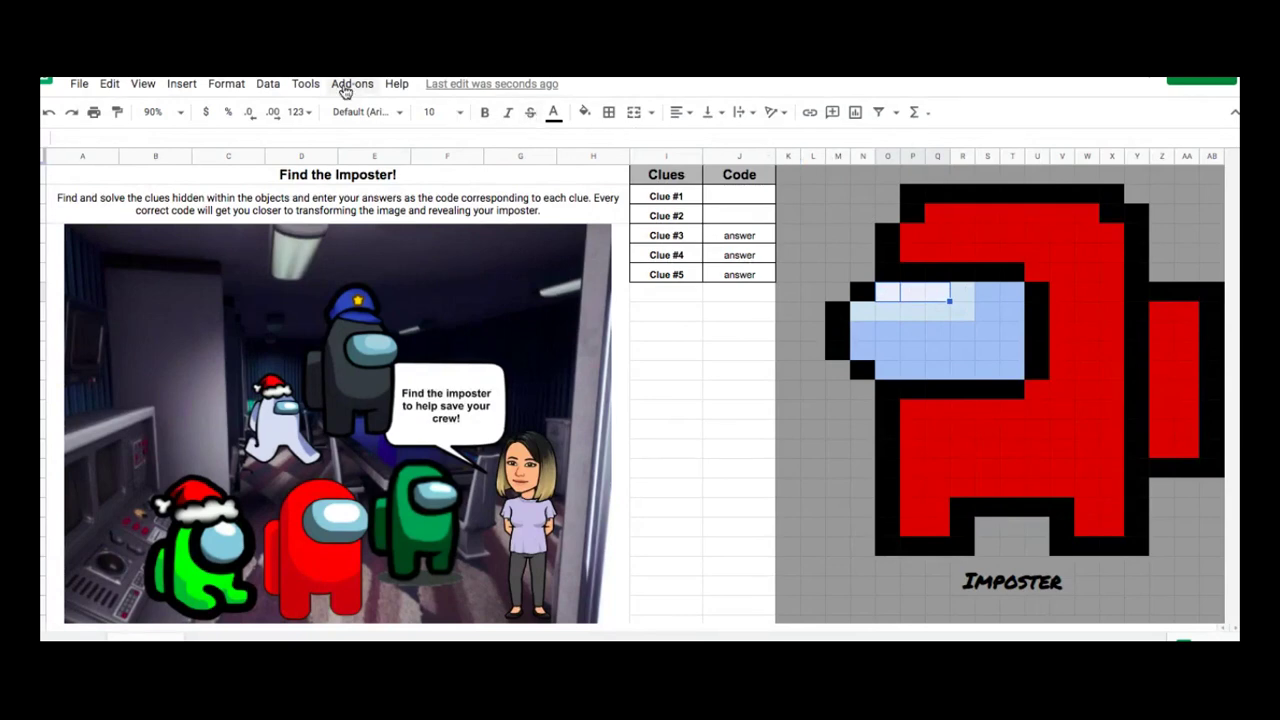
click(228, 84)
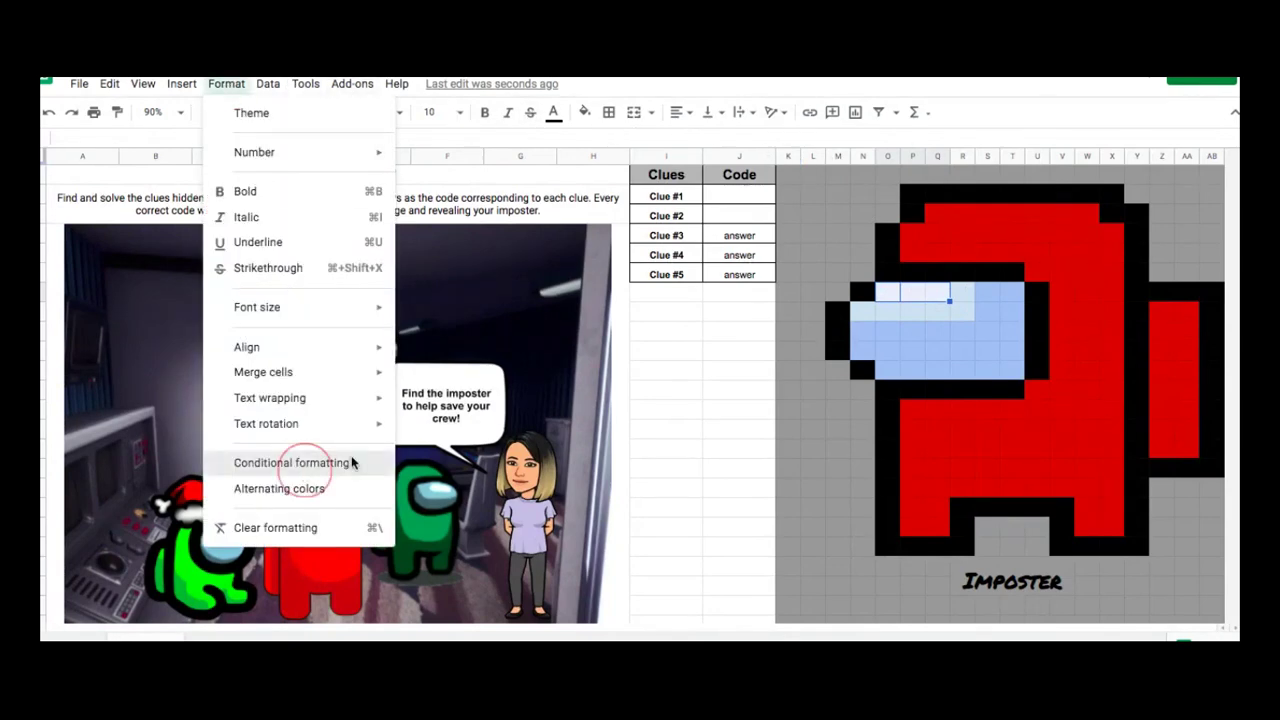
click(300, 463)
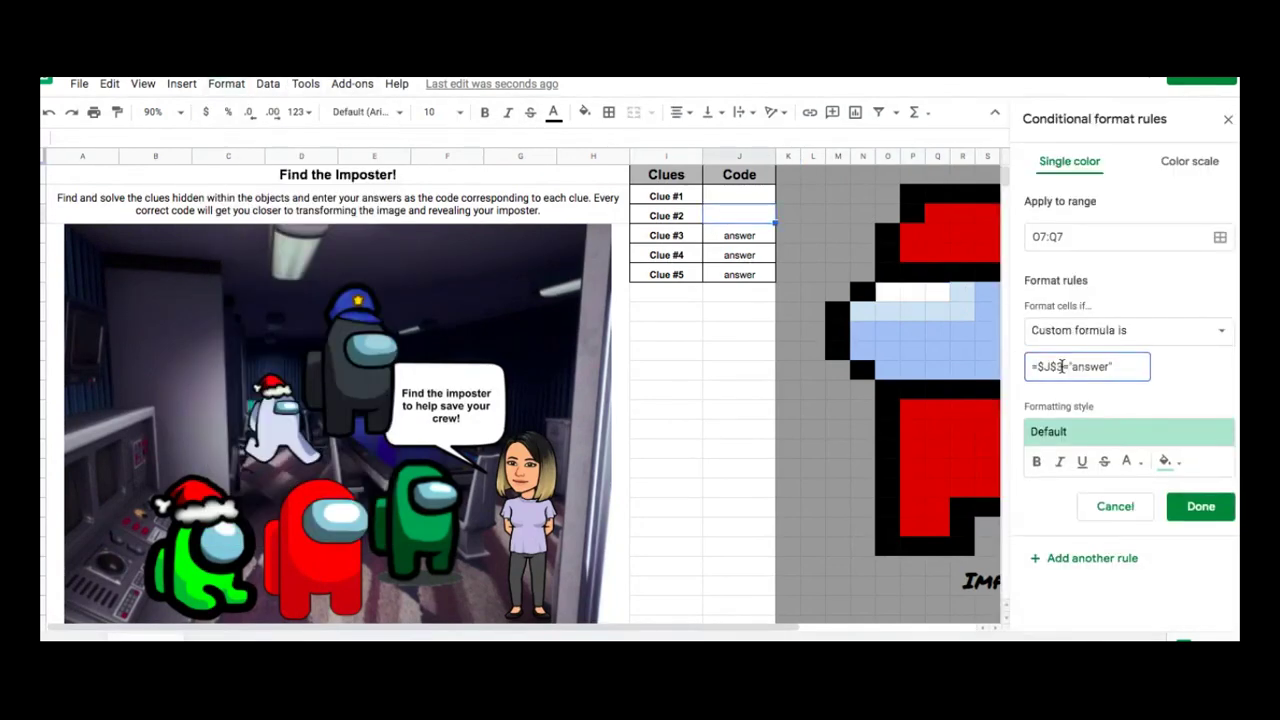
click(1201, 506)
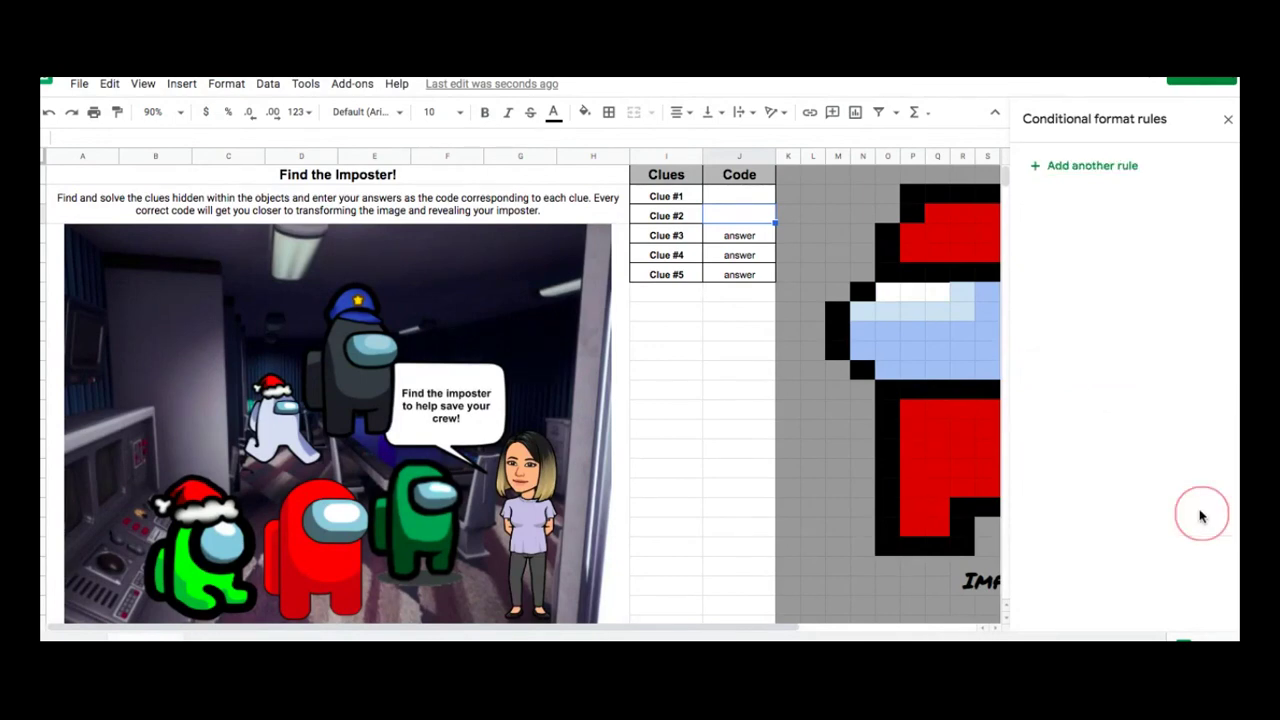
click(1228, 119)
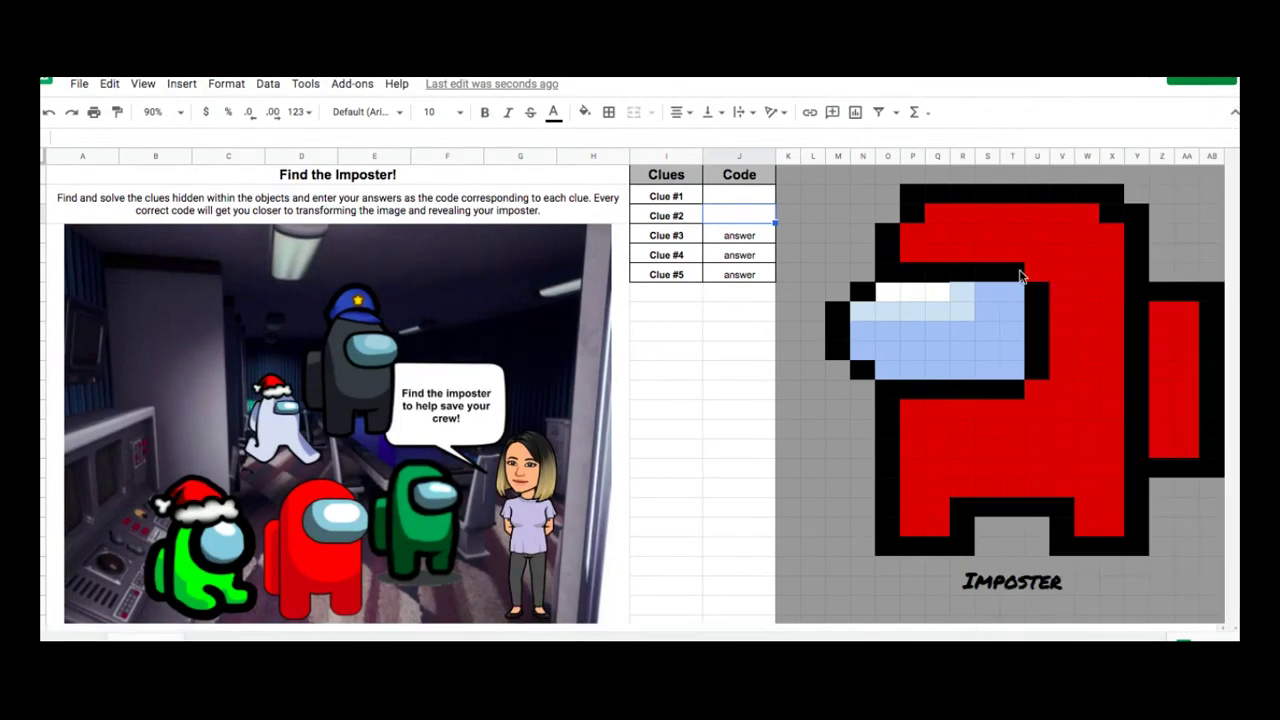
- Locate the light blue visor highlight cells and enter "answer" as the code for Clue #2
click(914, 314)
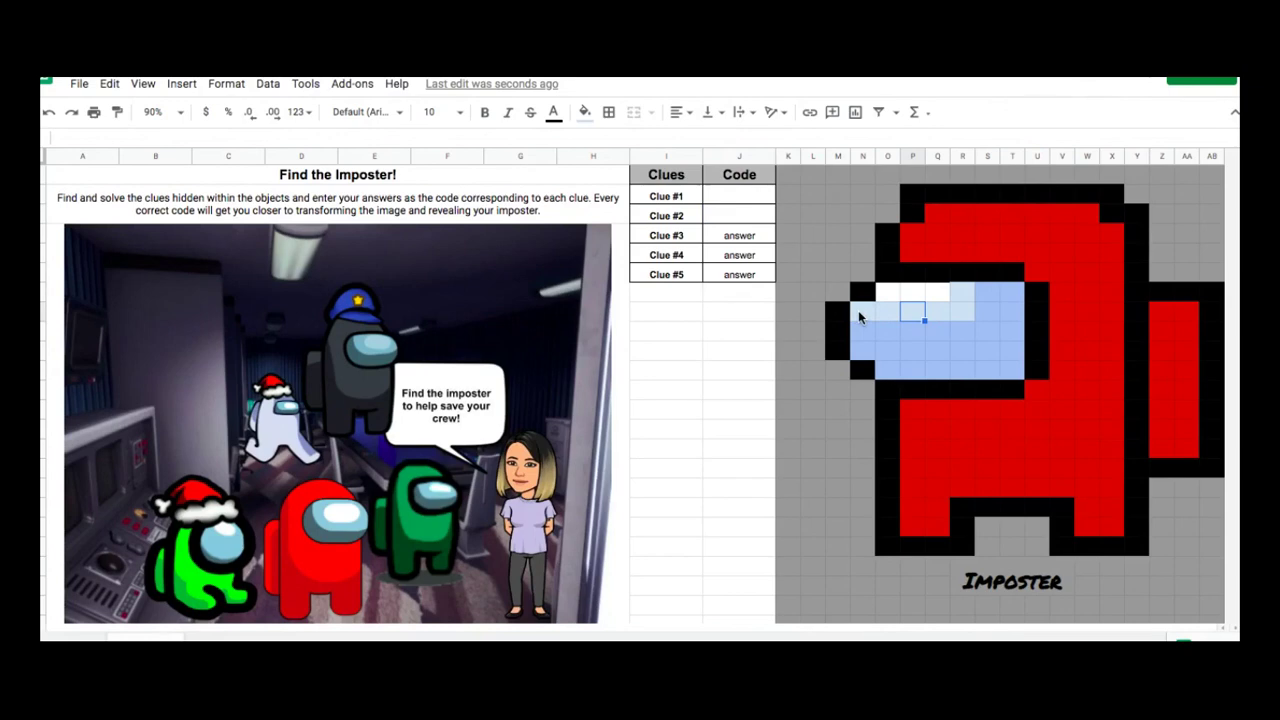
click(960, 291)
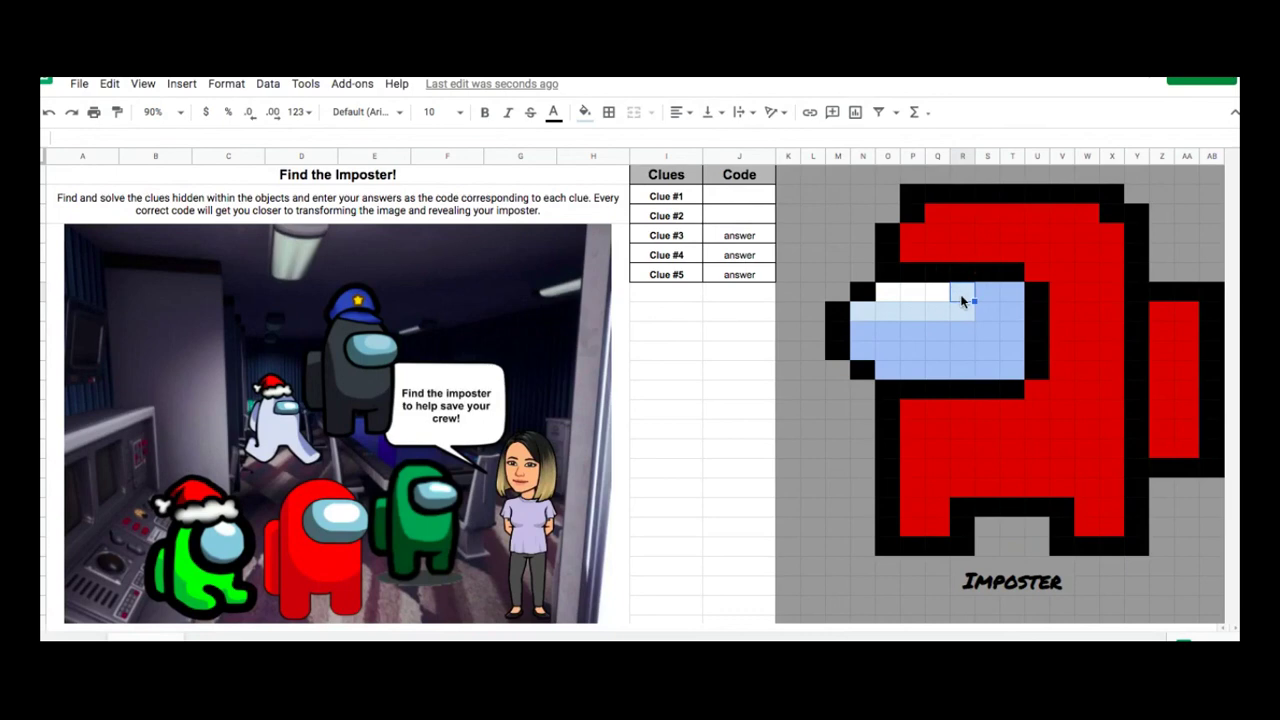
click(740, 217)
text(answer)
key(Return)
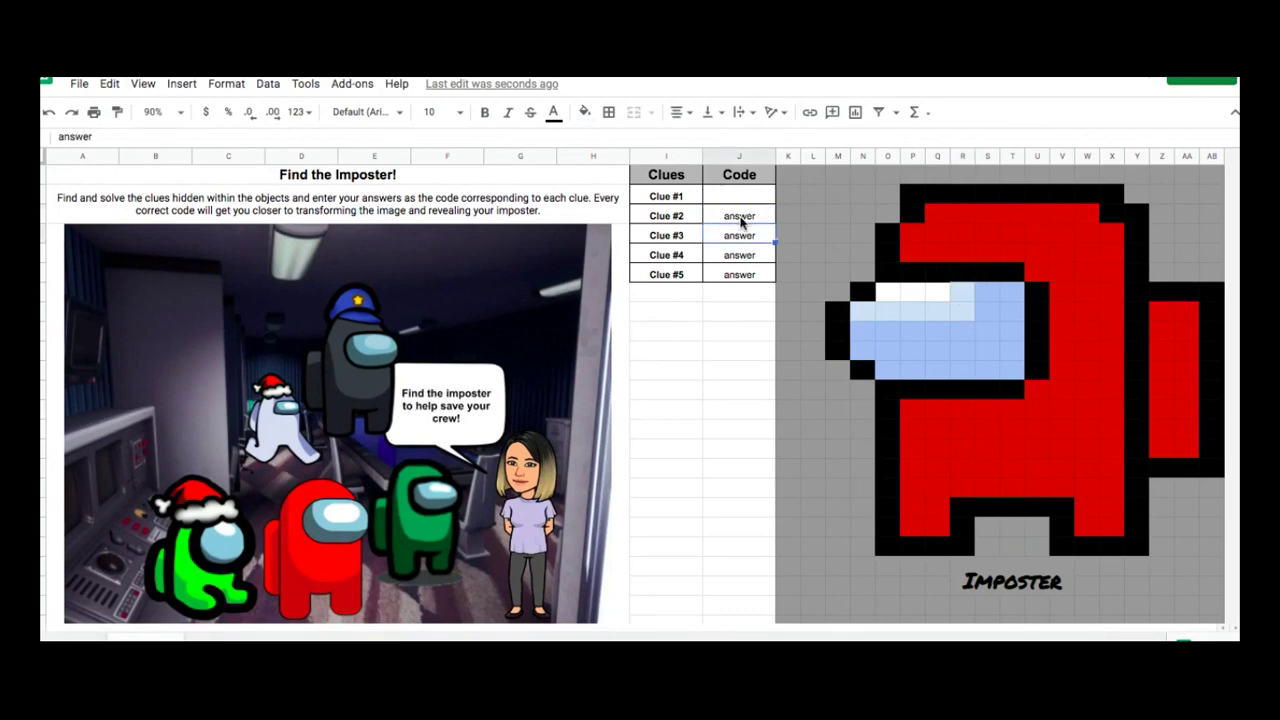
- Open the conditional format rule of the visor highlight cells R7:R8,N8:Q8 for editing and bring up its fill color choices
click(915, 352)
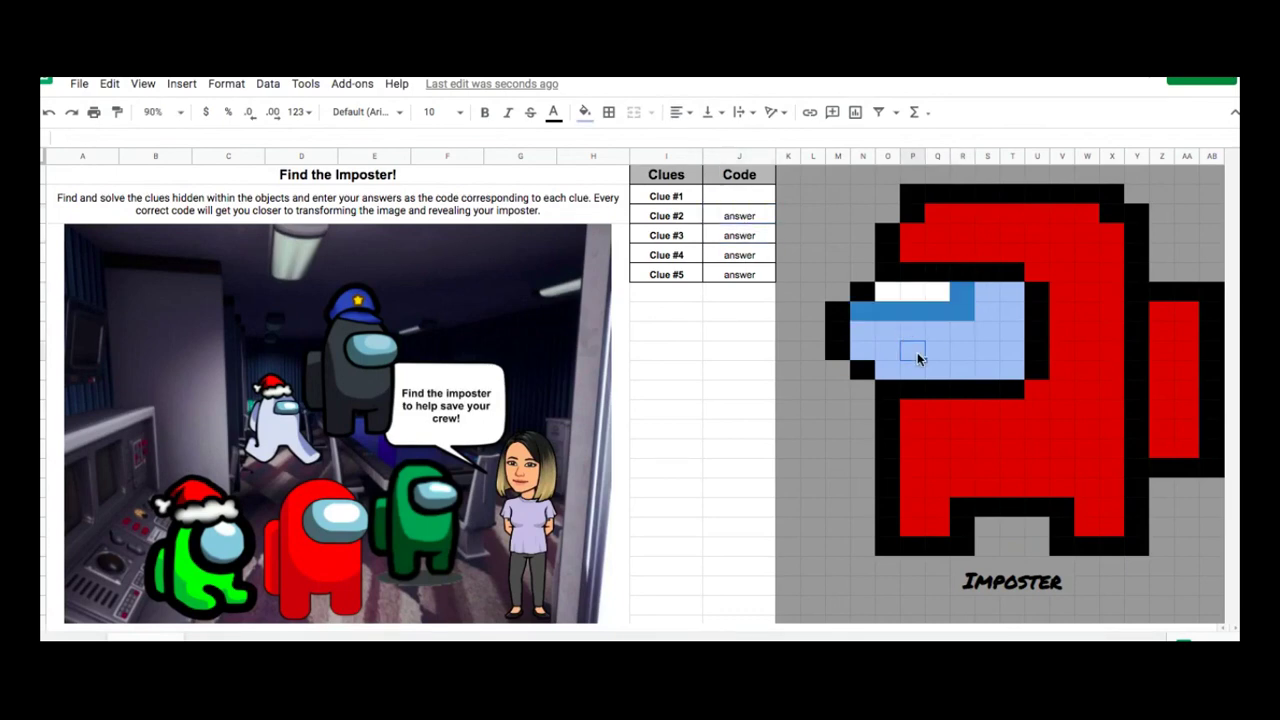
click(963, 313)
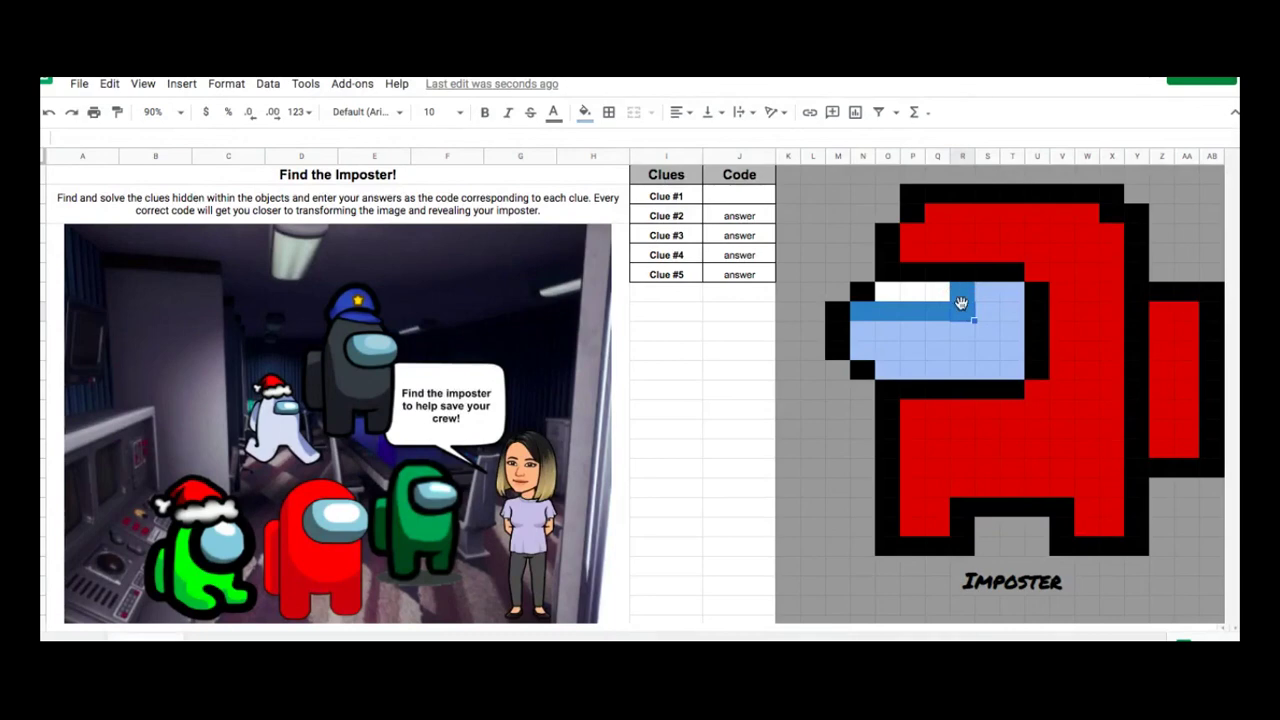
drag(862, 312, 895, 312)
click(910, 312)
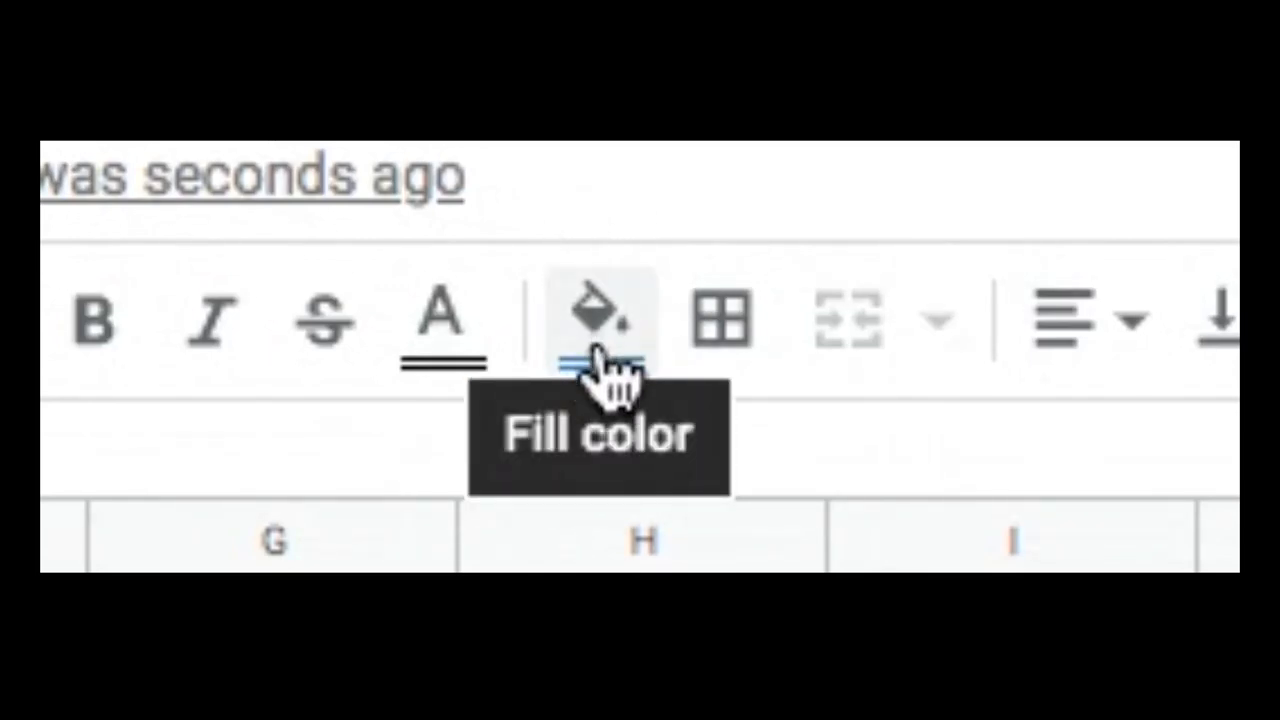
click(603, 362)
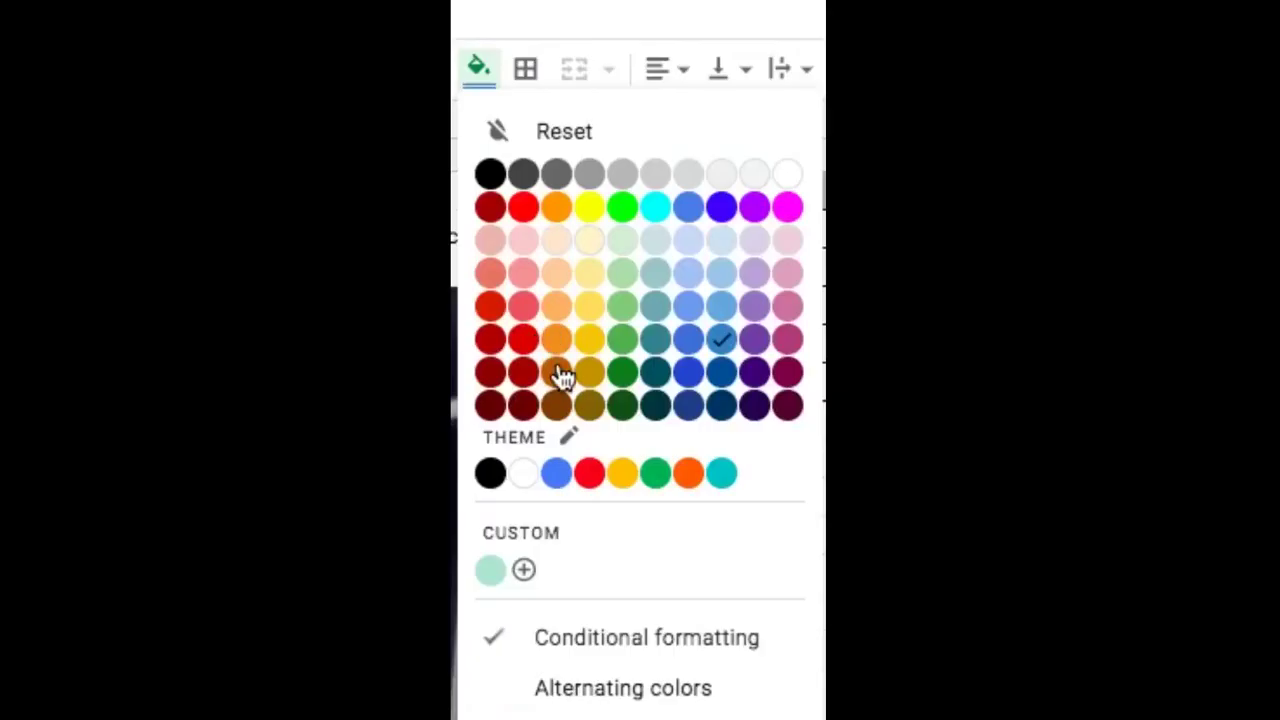
click(583, 637)
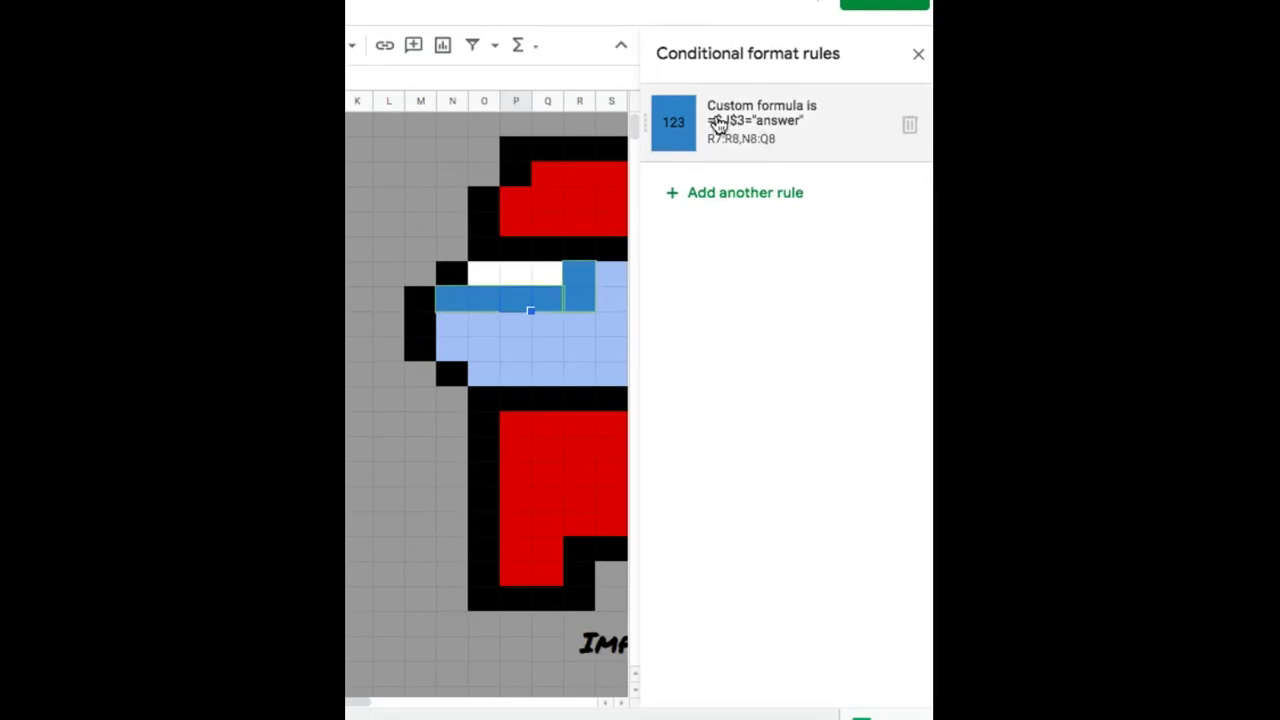
click(720, 124)
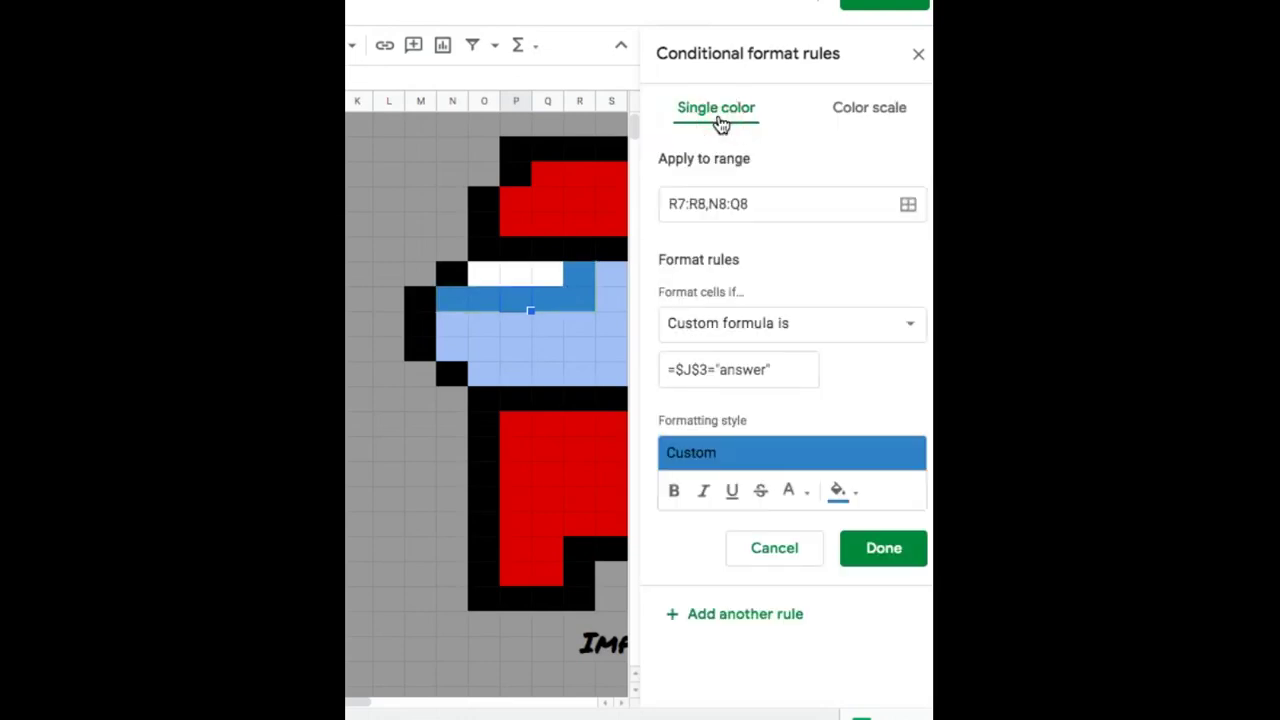
click(852, 500)
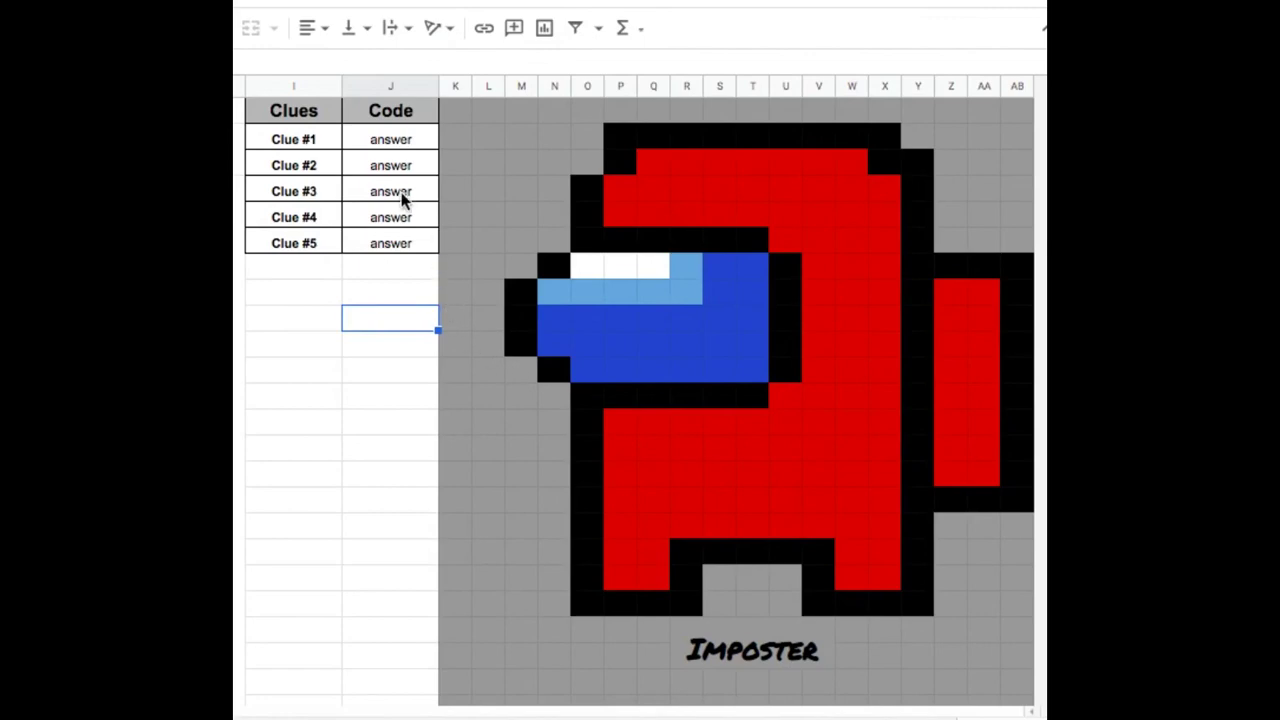
- Clear the codes one at a time from Clue #5 up to Clue #1 to test the conditional formatting
click(382, 250)
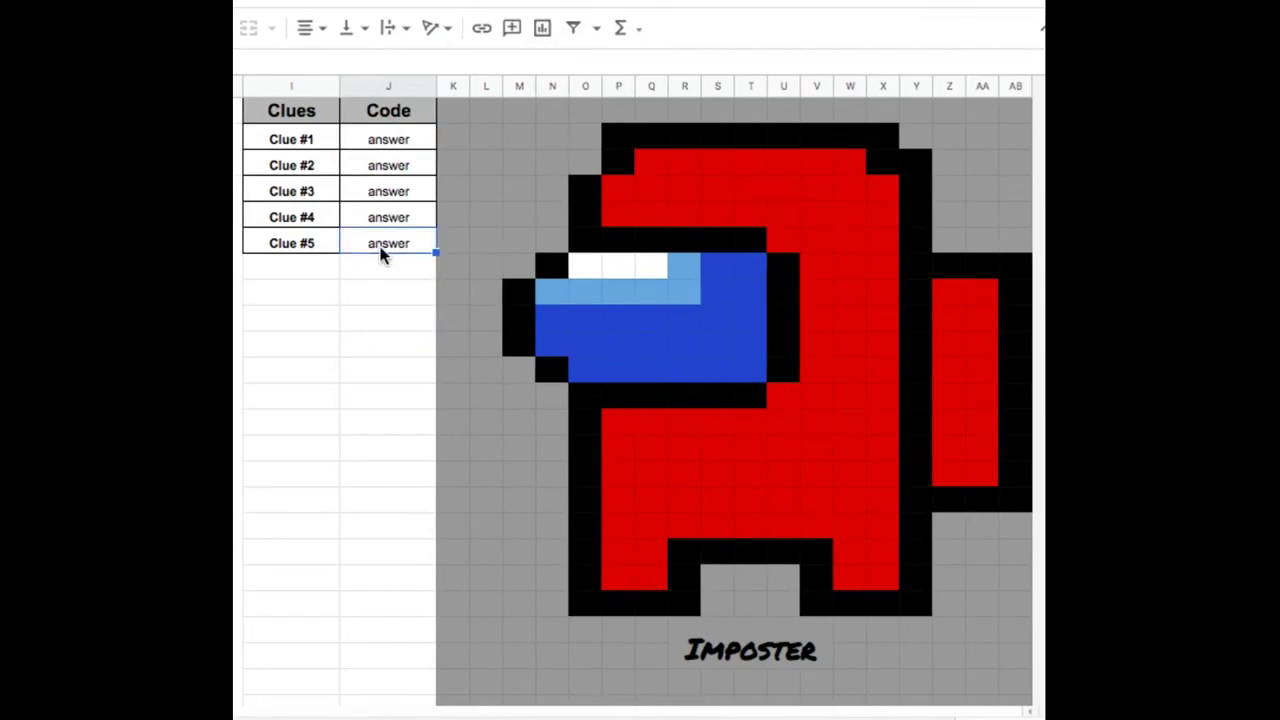
click(383, 218)
key(Delete)
click(388, 191)
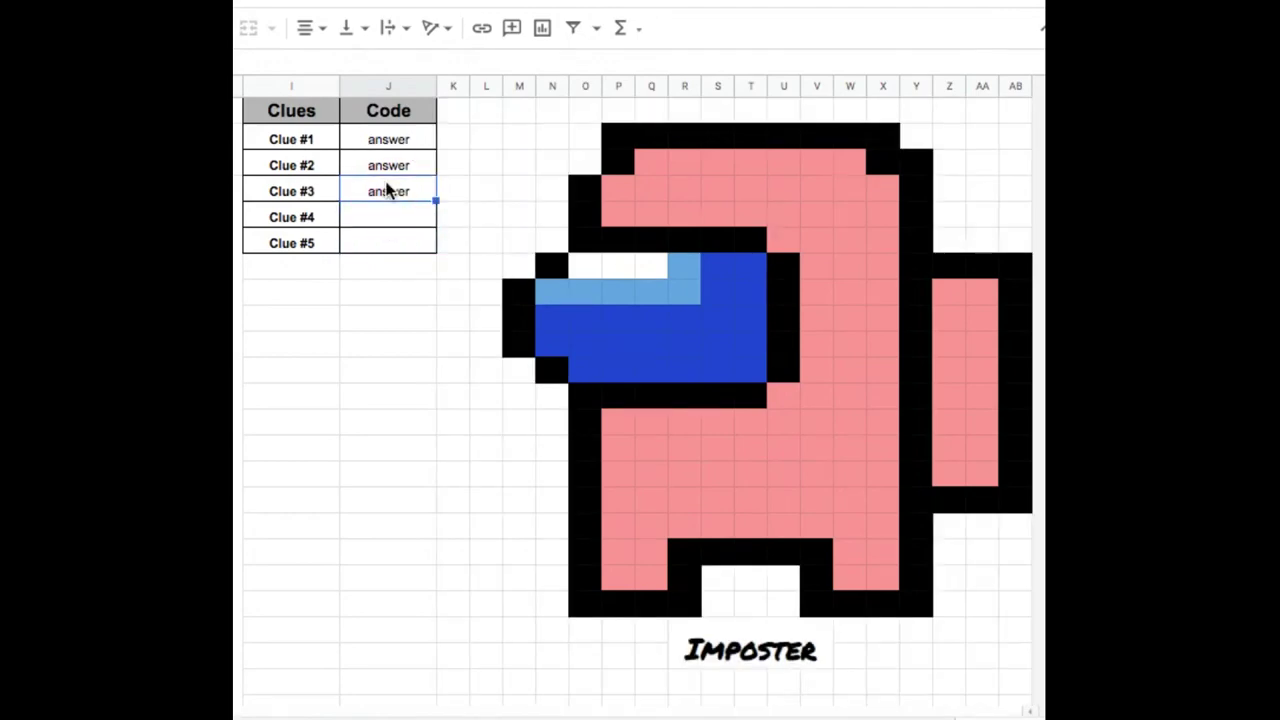
key(Delete)
click(387, 166)
key(Delete)
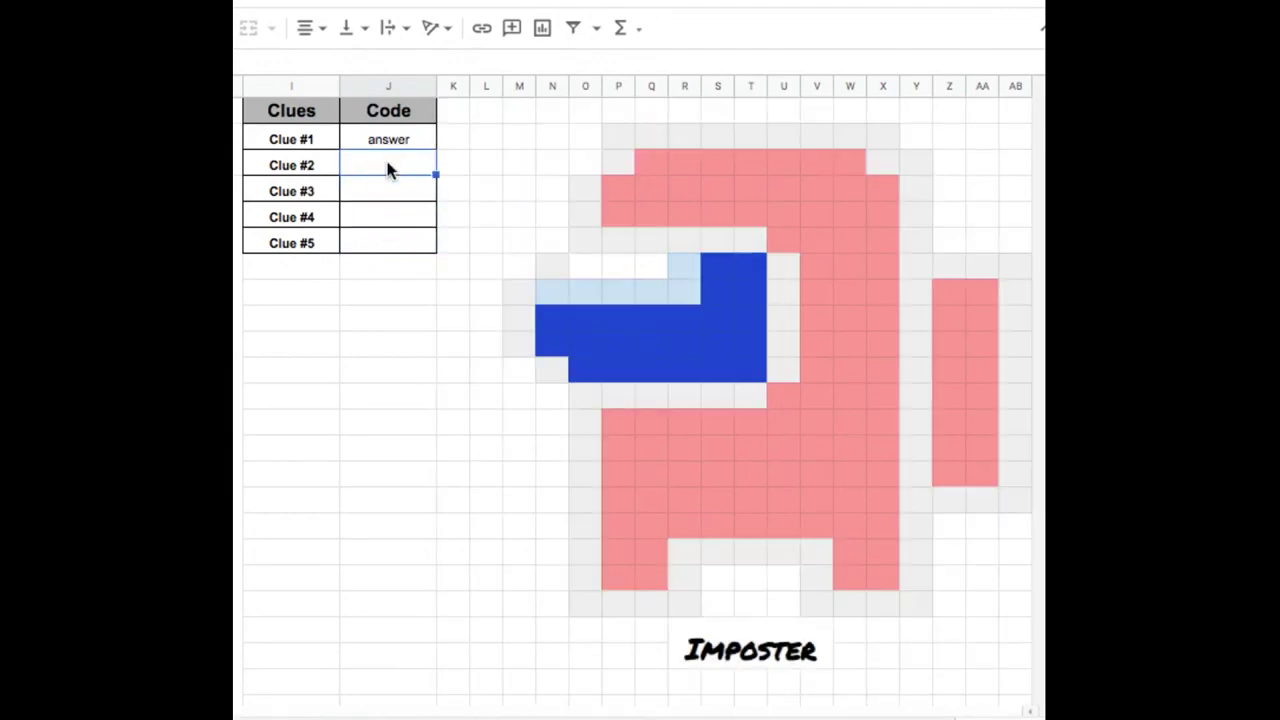
click(384, 142)
key(Delete)
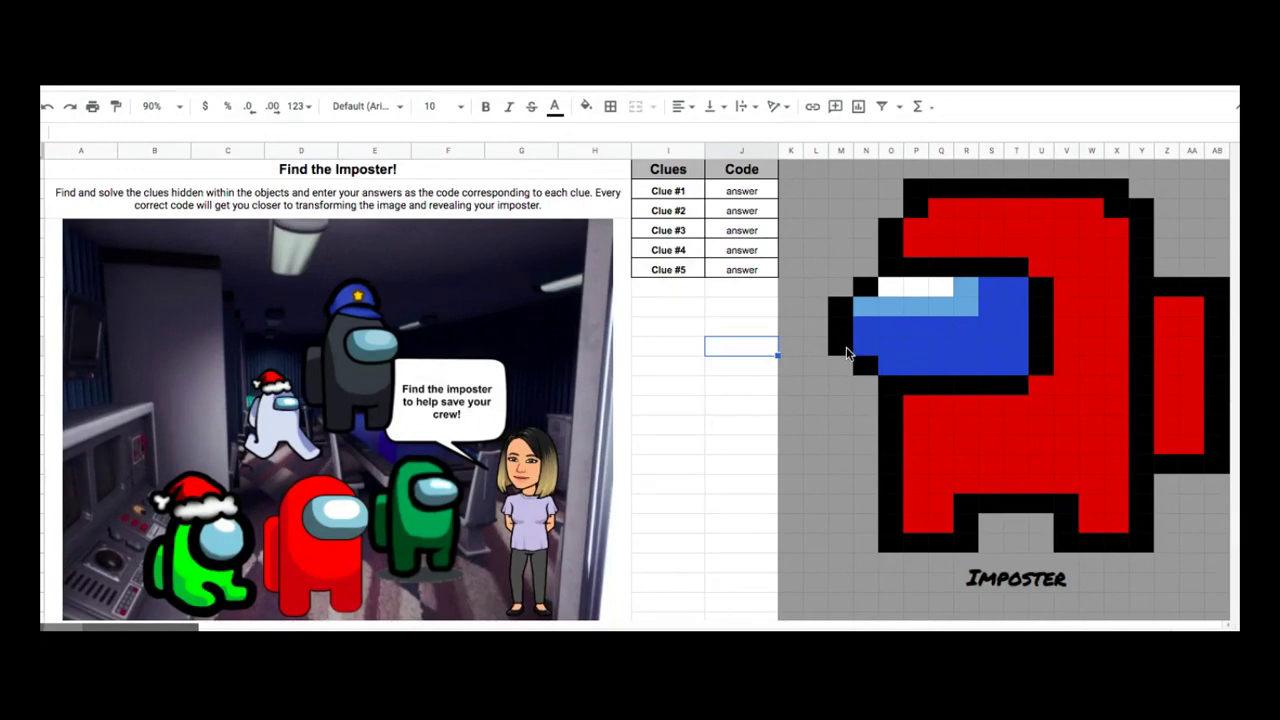
- Reset the fill color of all cells in the pixel-art area, columns K to AB
drag(790, 174, 1231, 587)
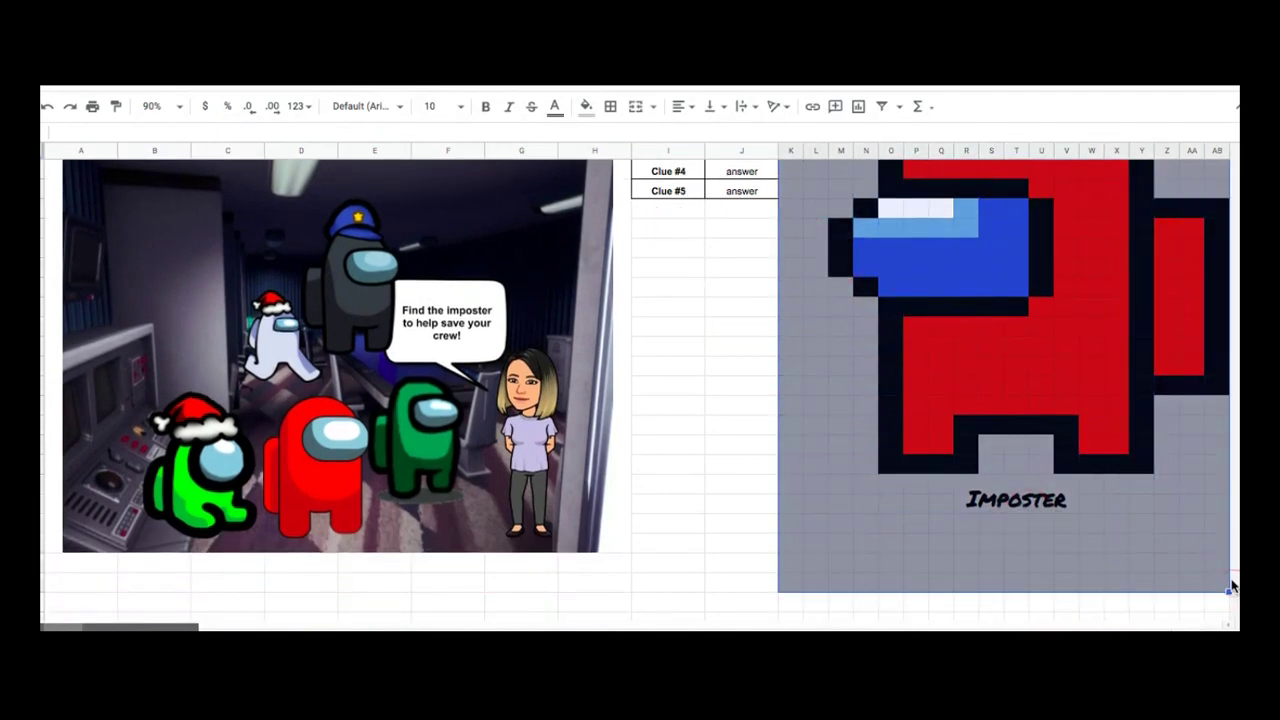
click(583, 107)
click(628, 140)
- Clear all five codes from the Code column at once
scroll(729, 214, up, 2)
drag(729, 194, 734, 271)
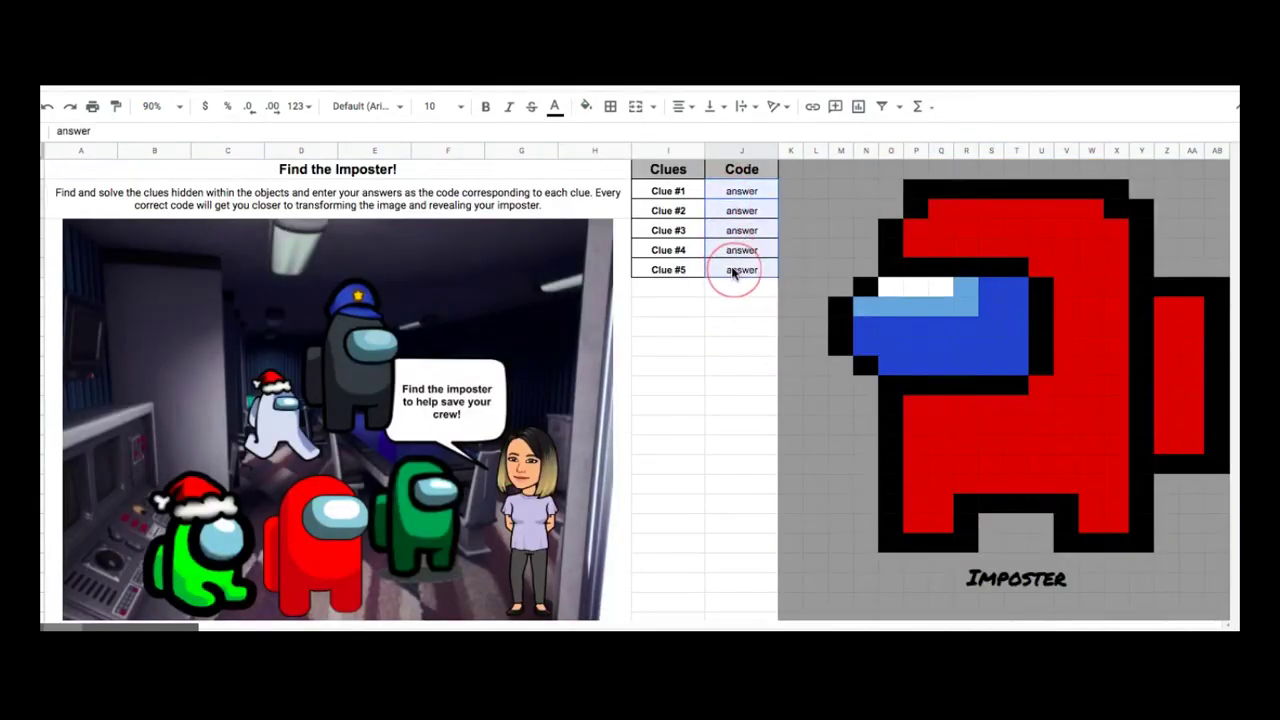
key(Delete)
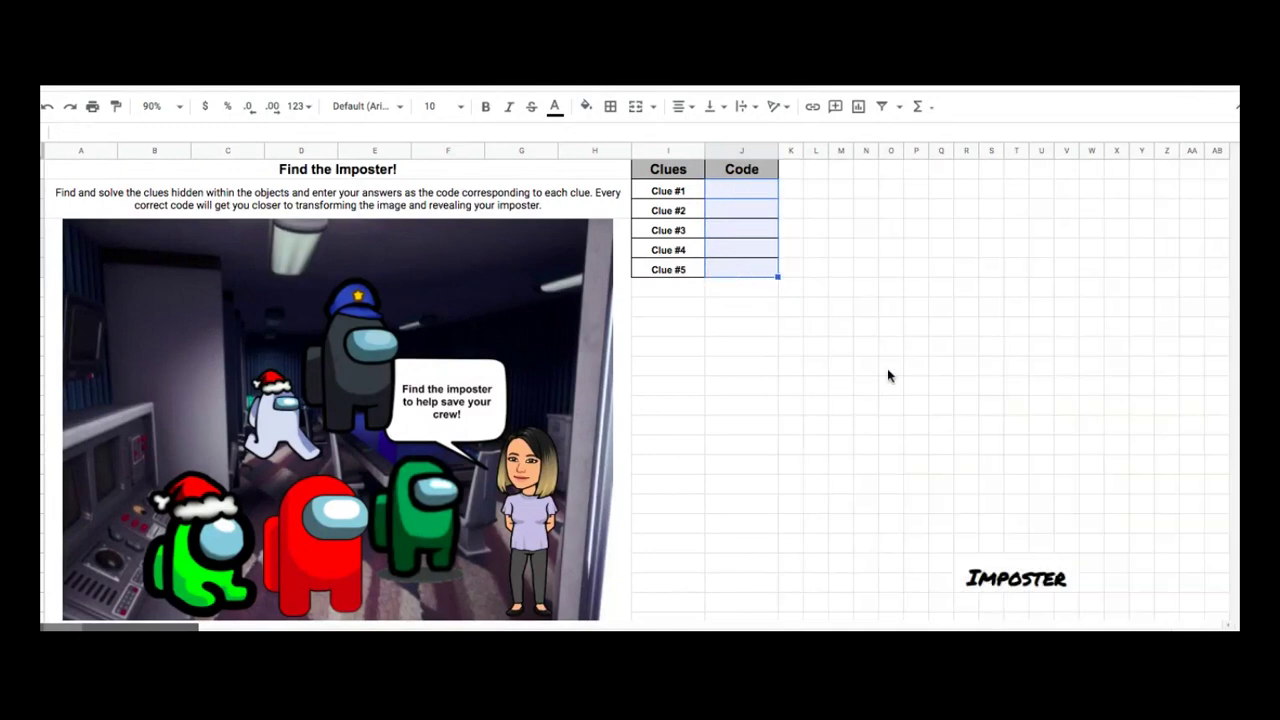
click(916, 386)
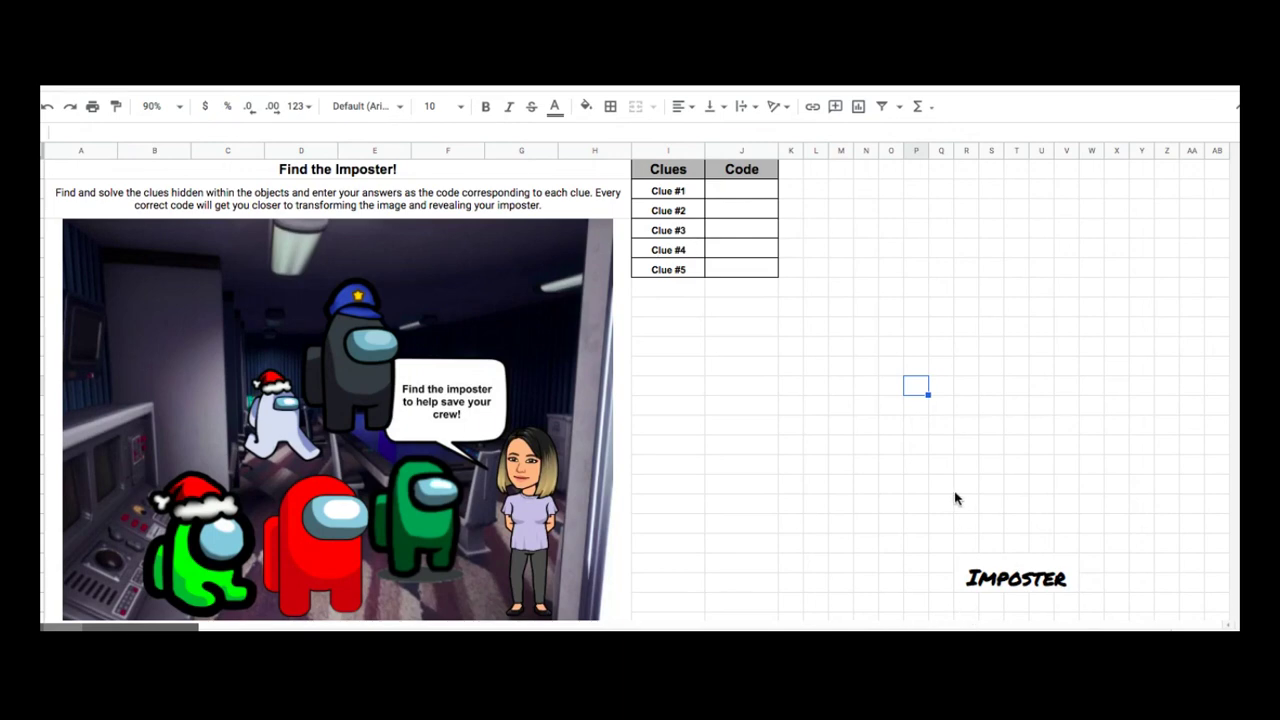
scroll(955, 497, down, 1)
scroll(955, 497, up, 1)
click(950, 490)
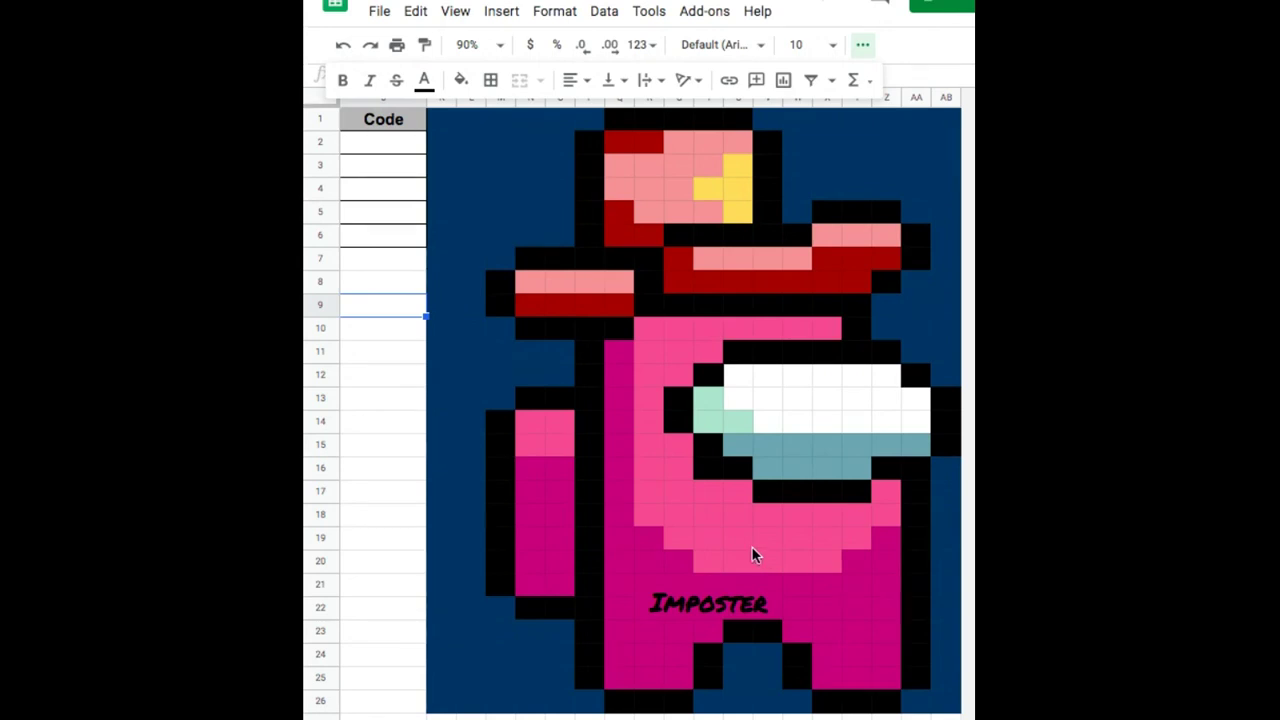
- Set the text color of the merged Imposter cell to the custom dark magenta matching the crewmate's body fill
click(742, 614)
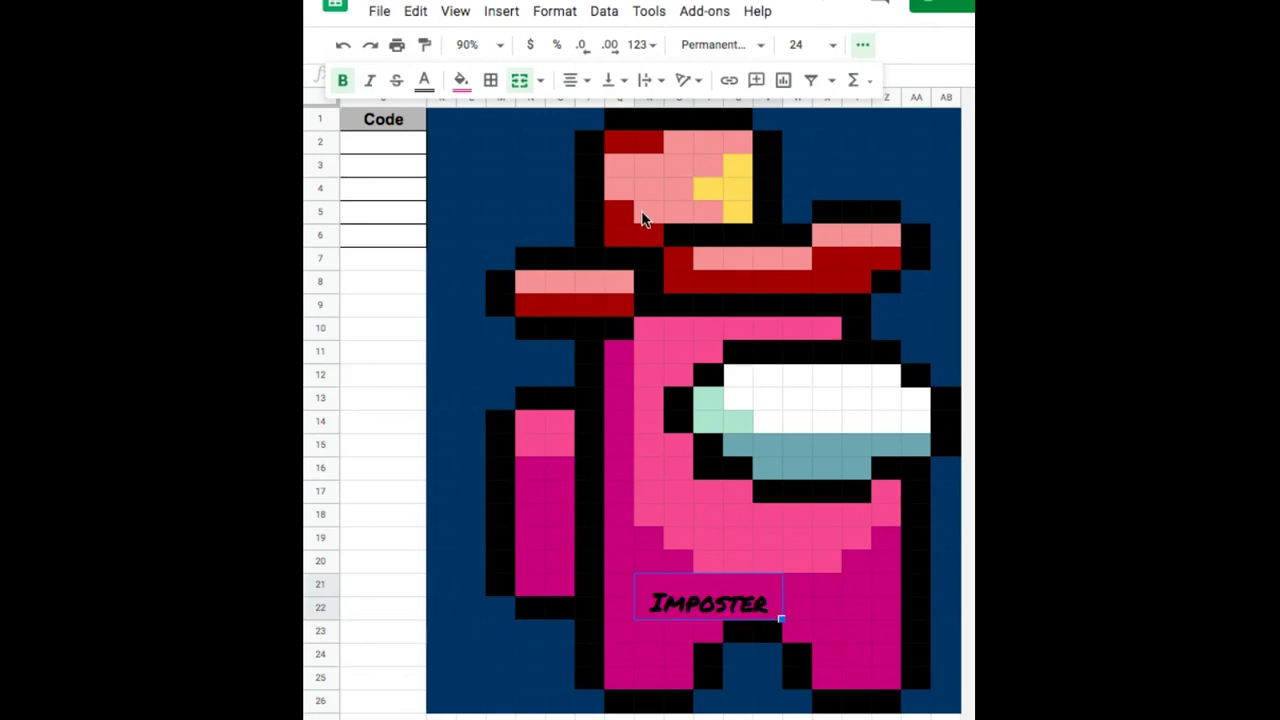
click(424, 82)
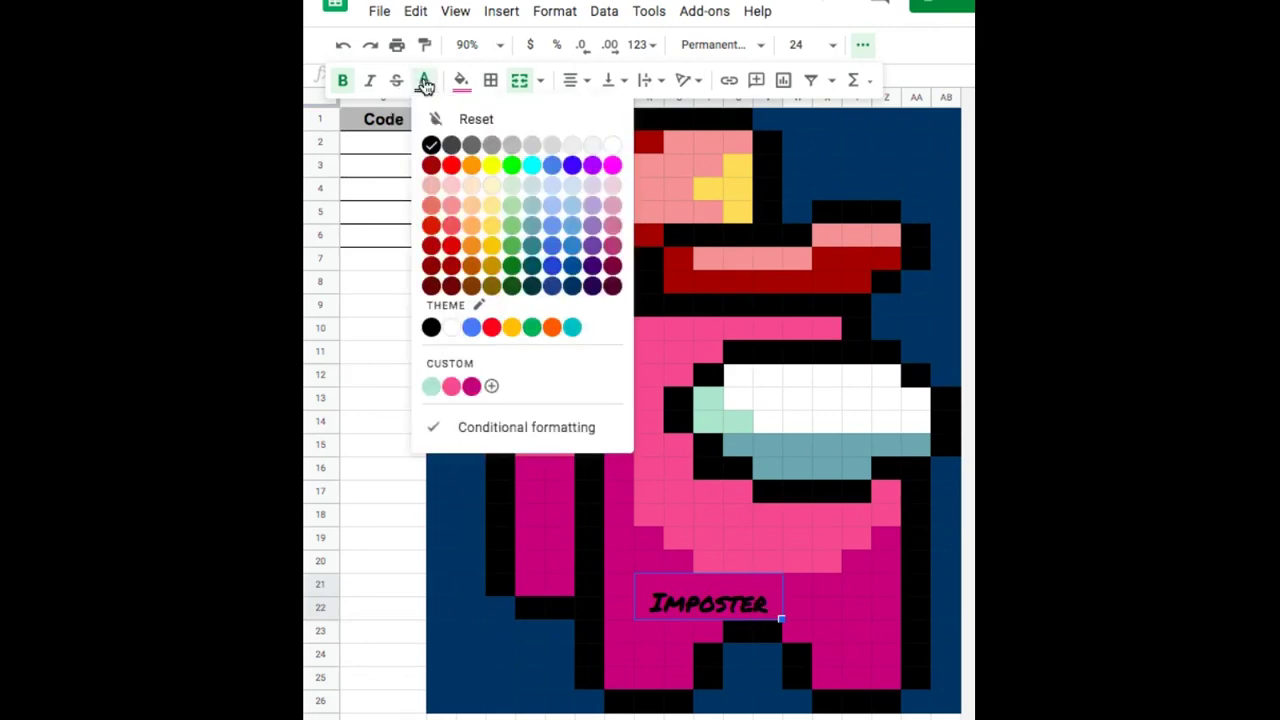
click(471, 387)
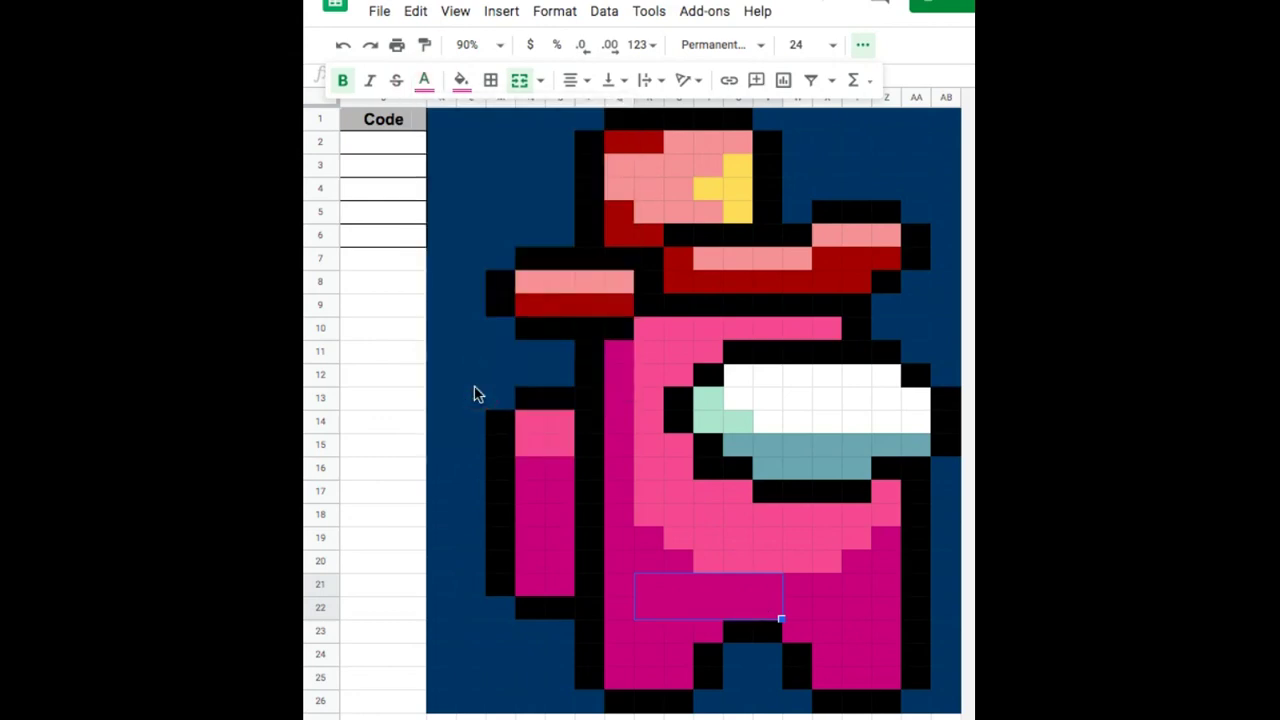
click(672, 662)
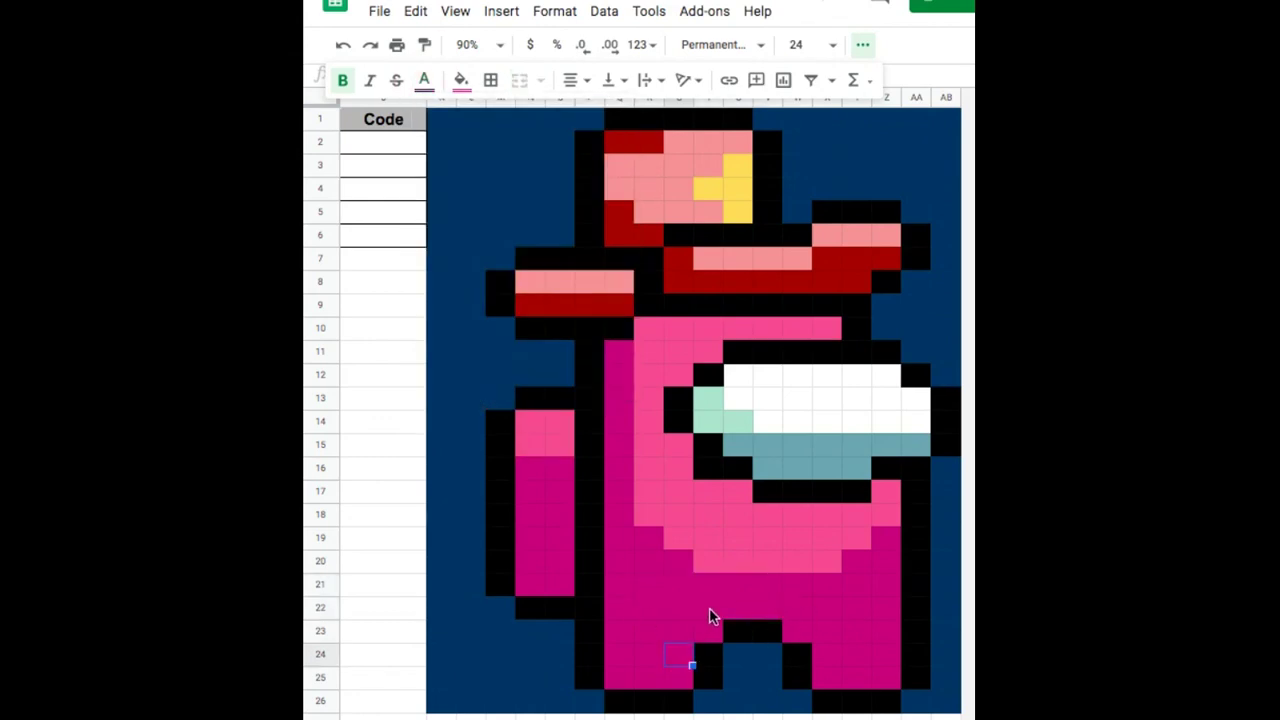
drag(648, 585, 778, 612)
click(820, 607)
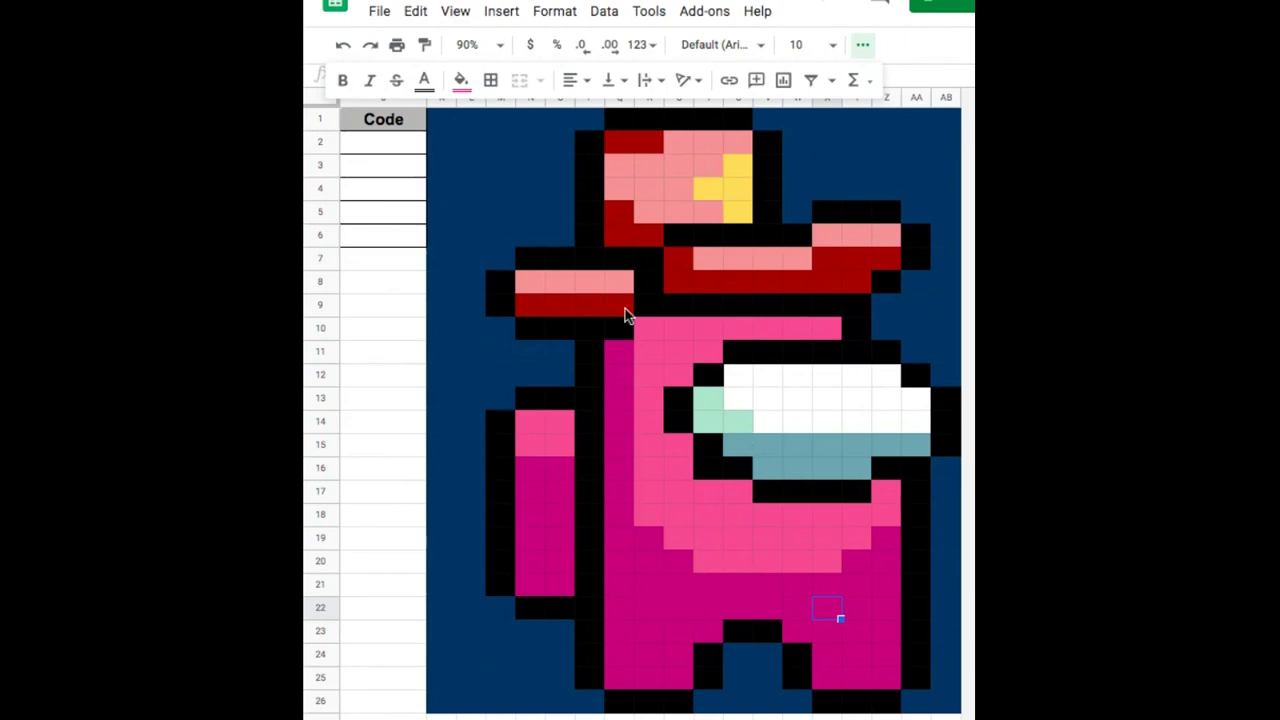
- Hide the sheet's gridlines
click(471, 375)
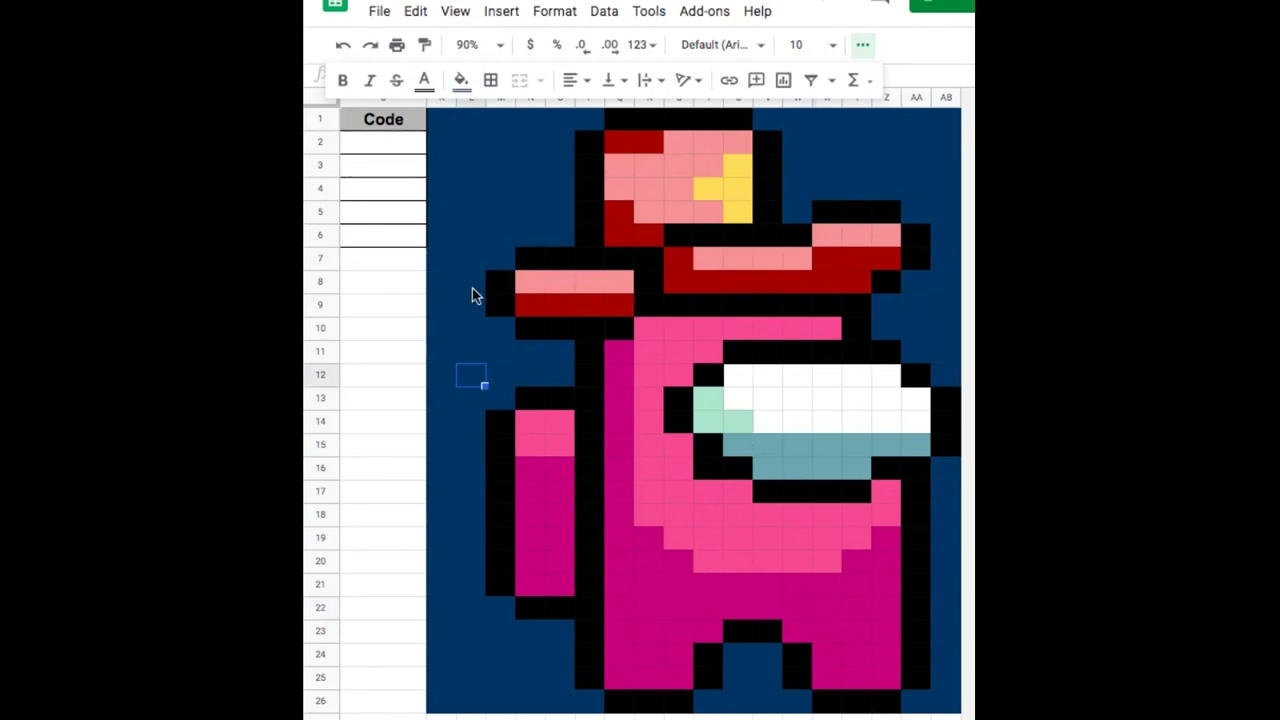
click(456, 12)
click(488, 100)
click(499, 211)
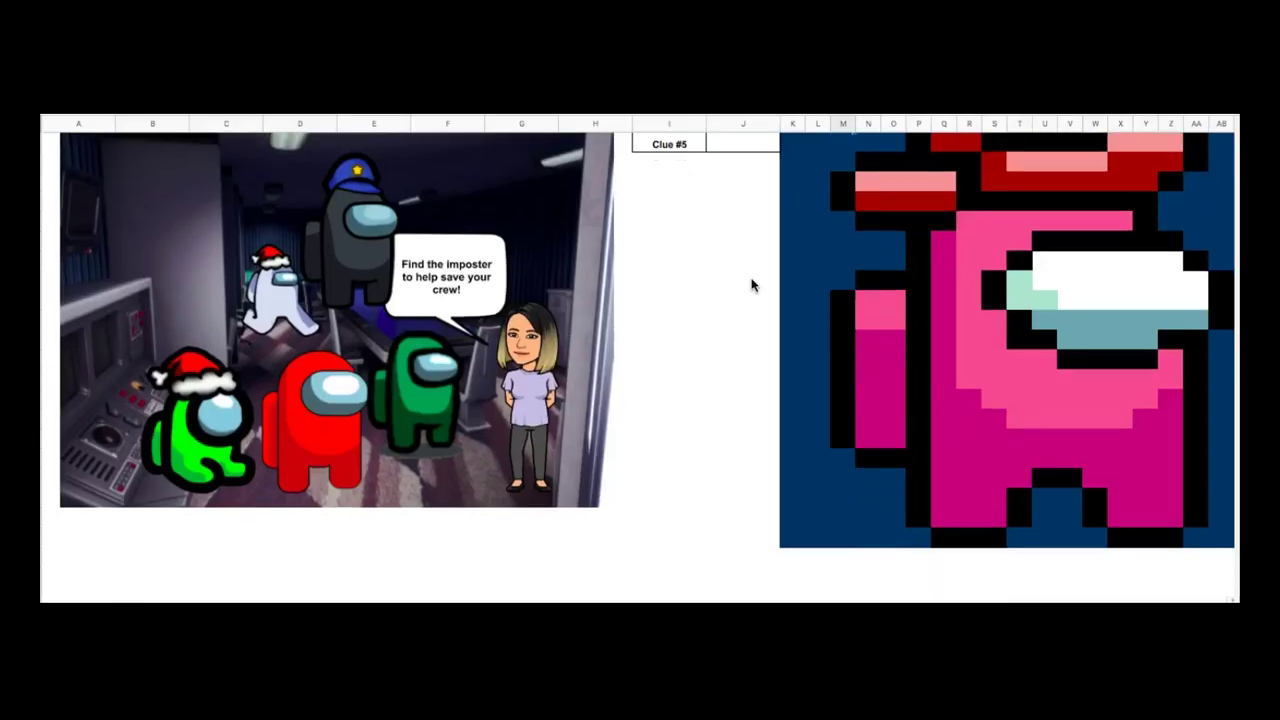
- Test the image reveal by entering "answer" as the code for Clue #1 through Clue #5
scroll(752, 285, down, 1)
scroll(752, 285, up, 3)
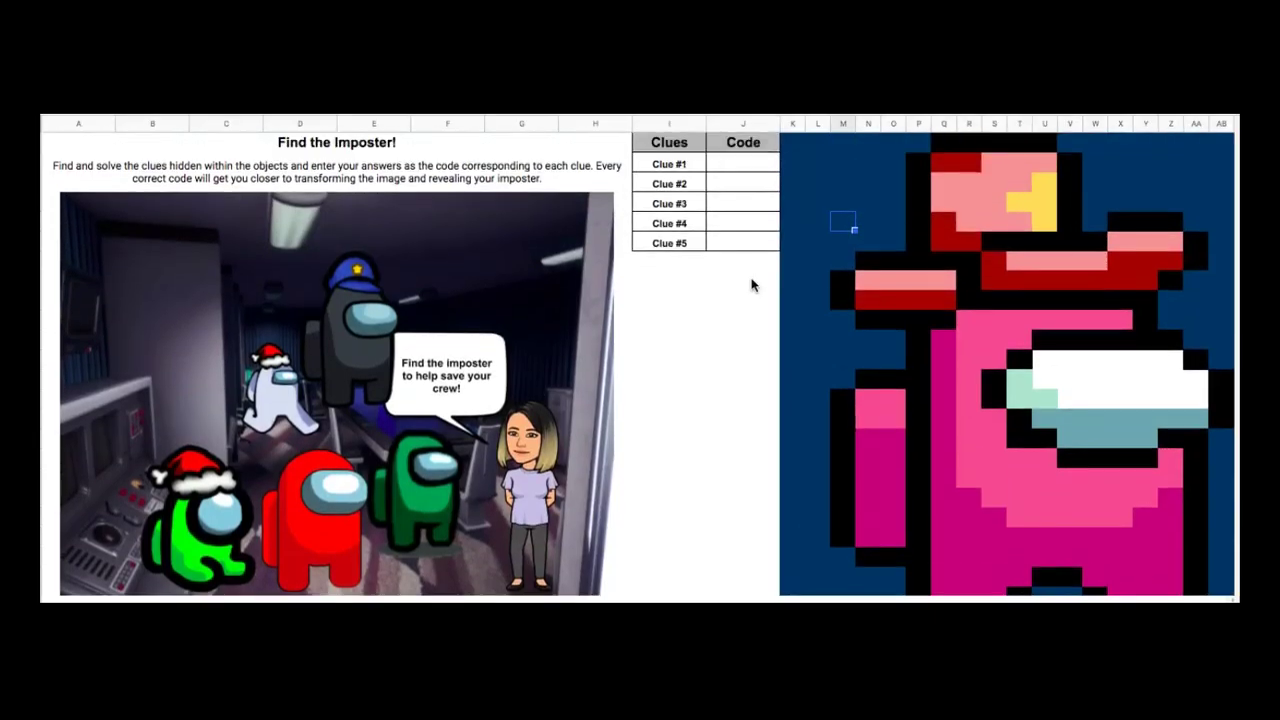
click(736, 304)
click(748, 168)
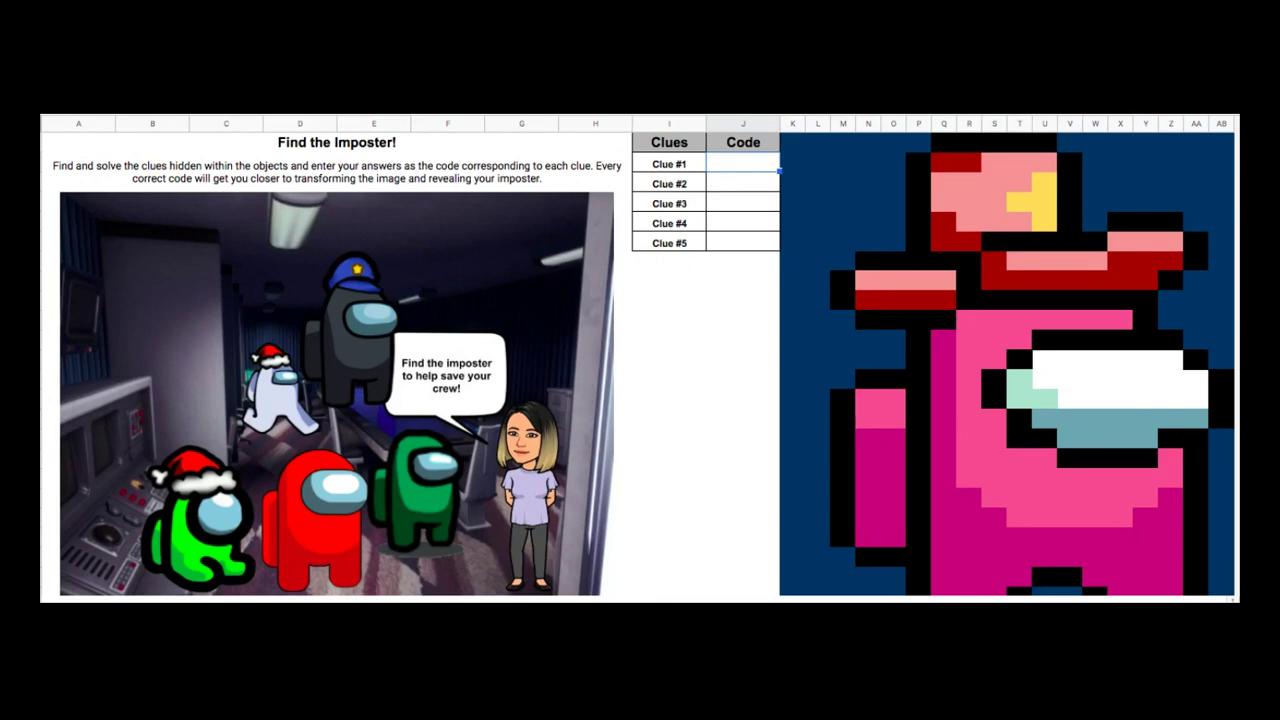
text(answer)
key(Return)
text(answer)
key(Return)
text(answer)
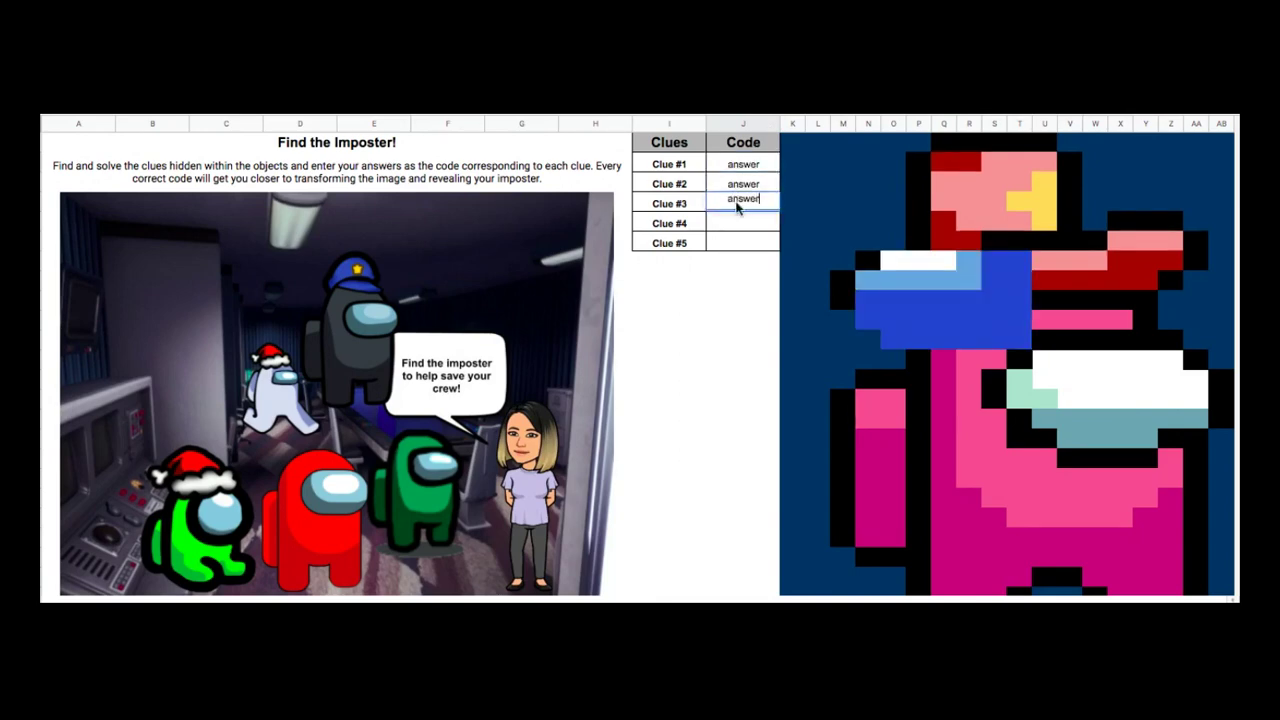
key(Return)
text(answer)
key(Return)
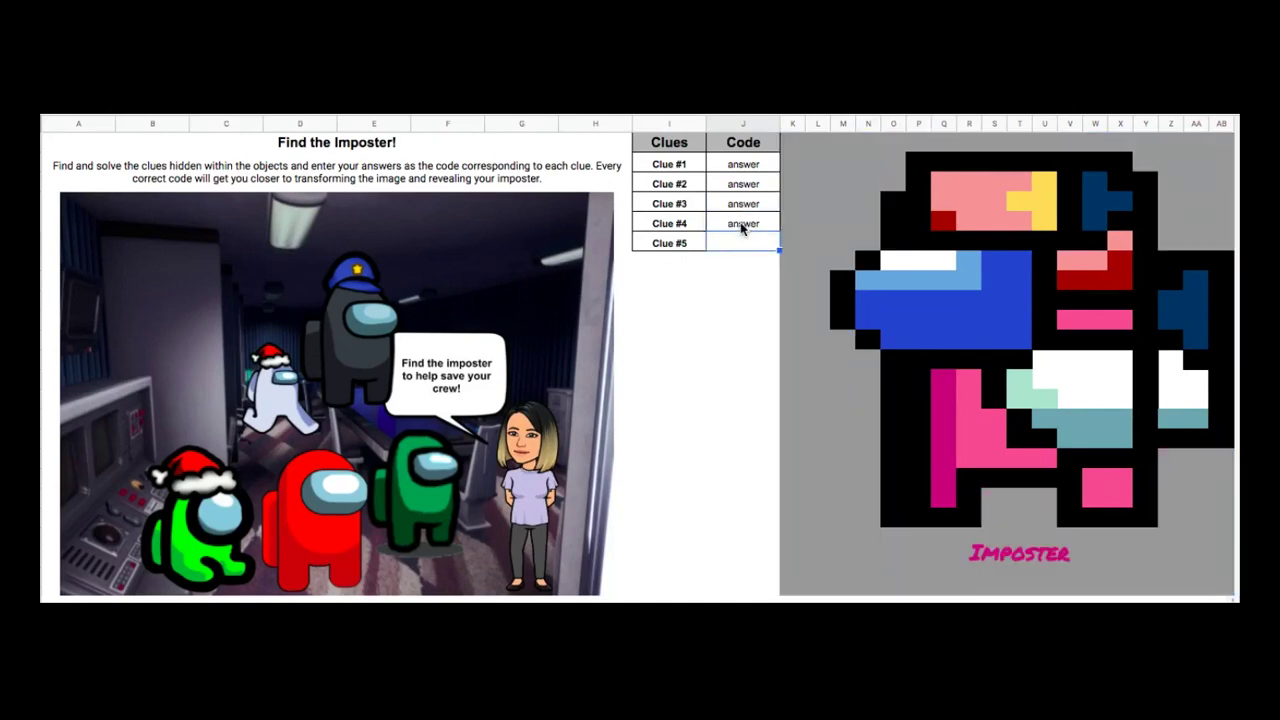
text(answer)
key(Return)
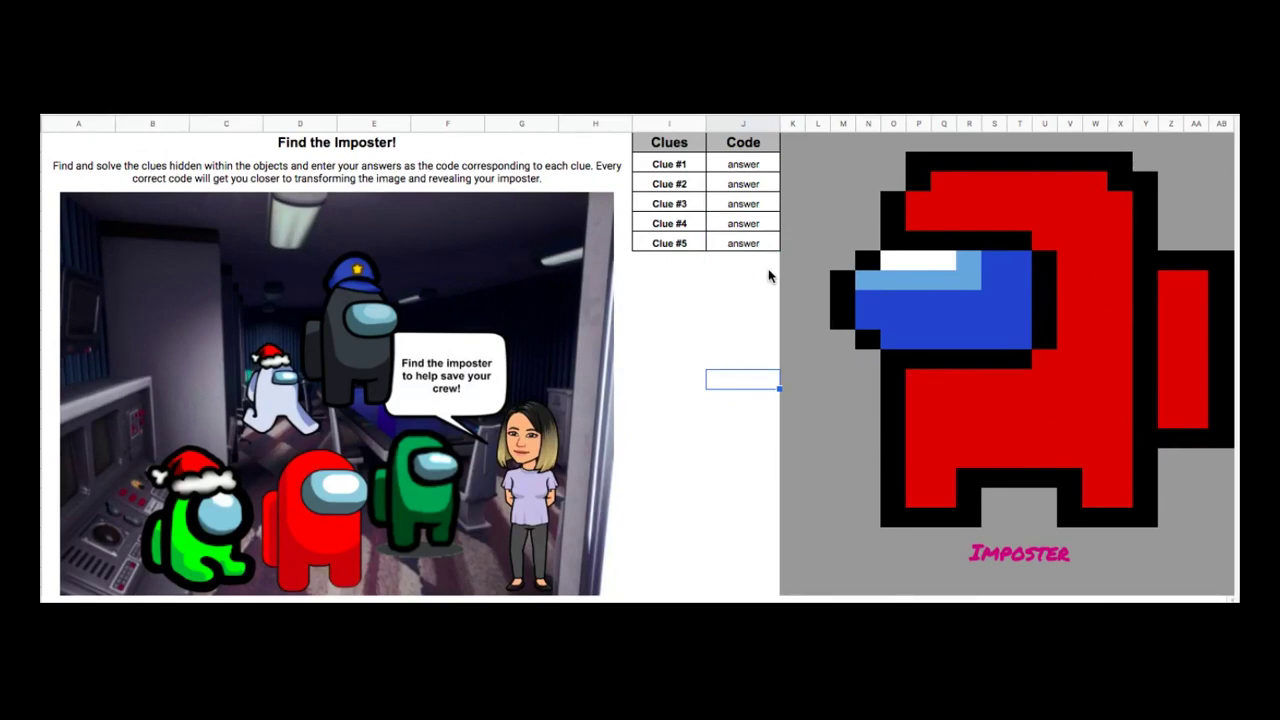
click(729, 302)
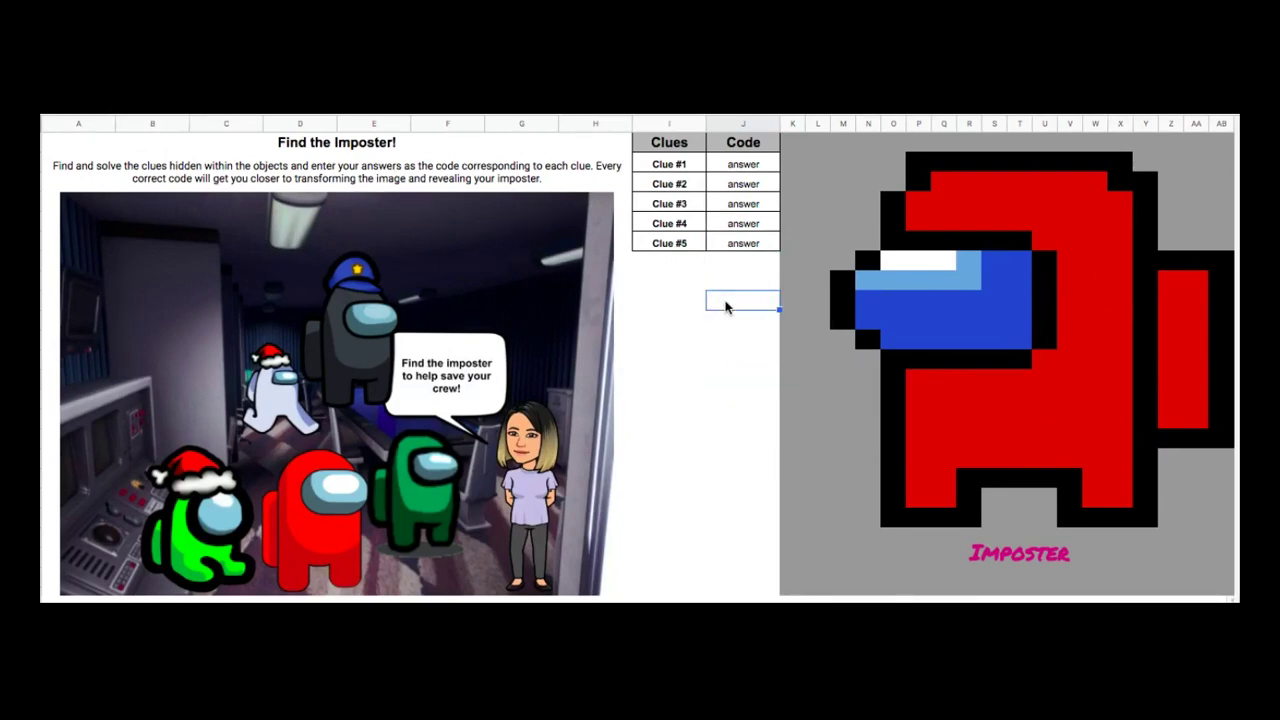
click(667, 283)
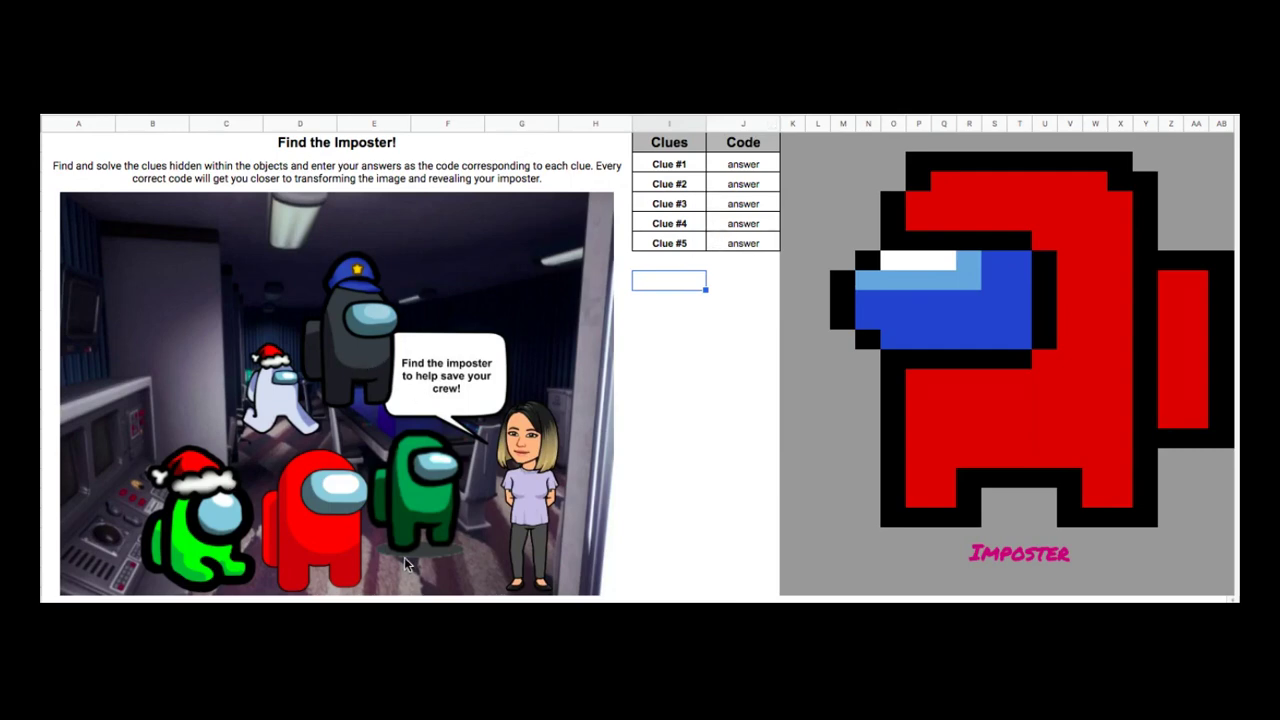
click(660, 460)
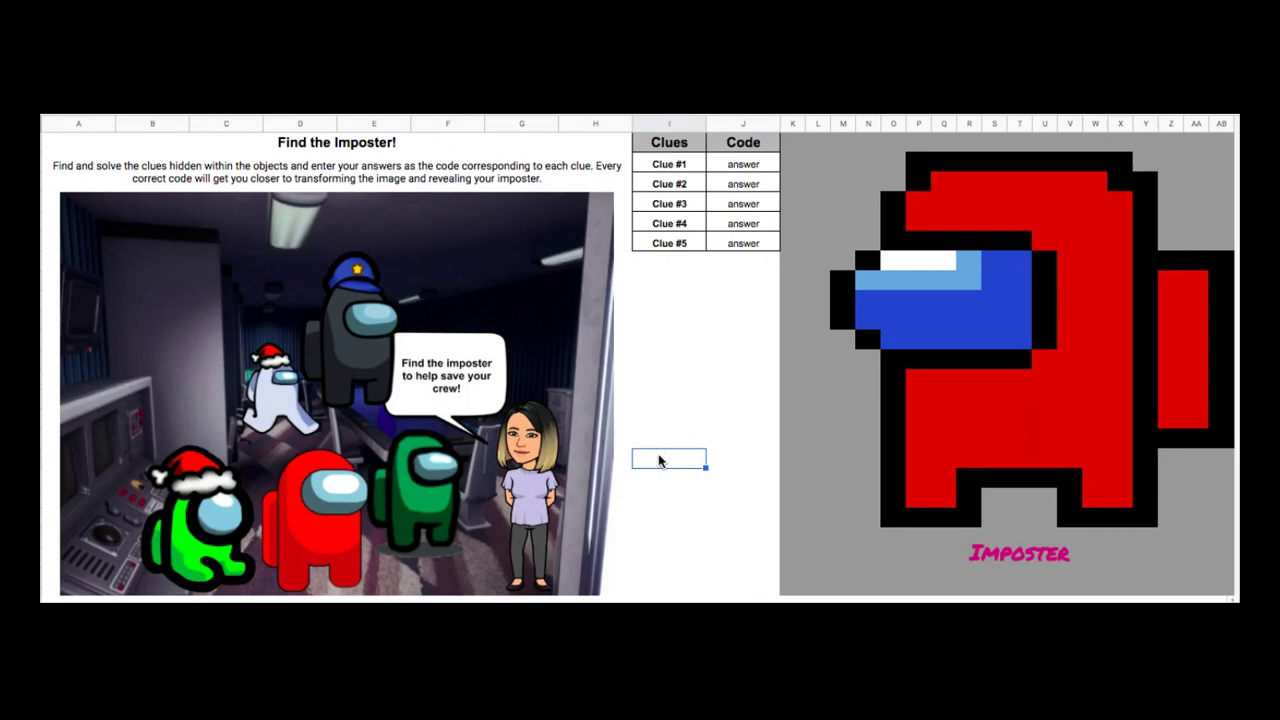